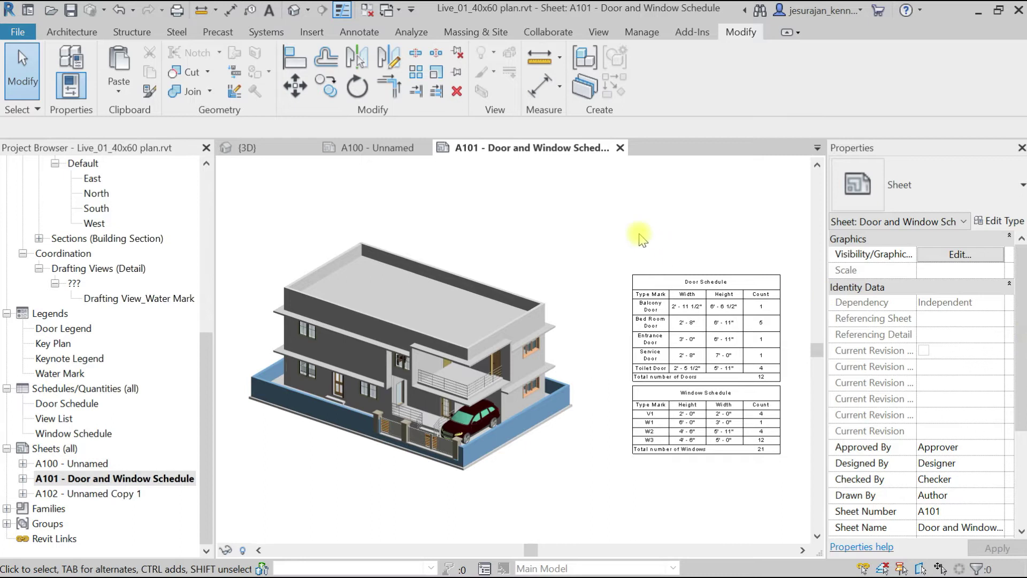
scroll(640, 235, "down", 2)
scroll(637, 231, "up", 2)
left_click(140, 480)
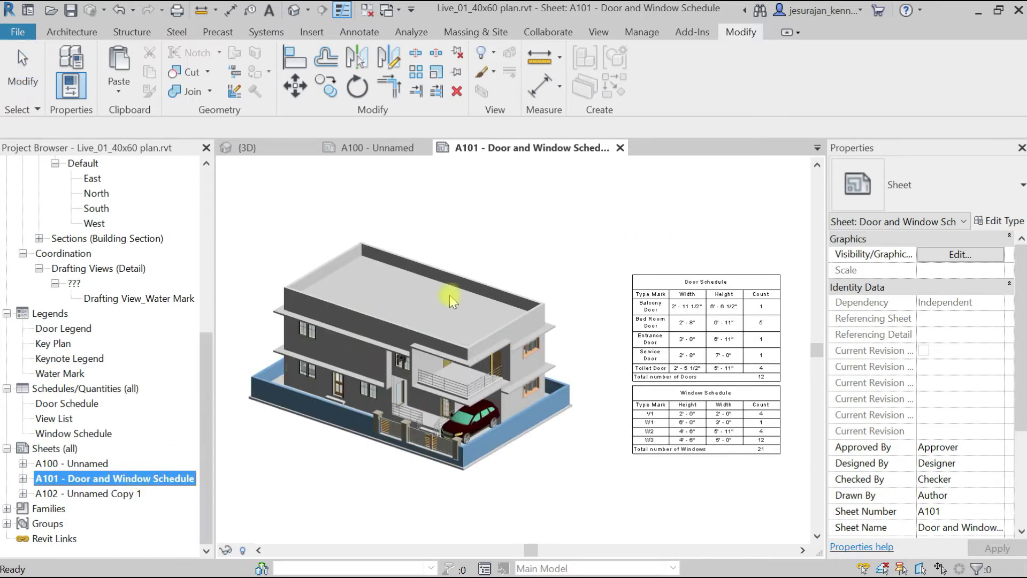
scroll(452, 295, "down", 2)
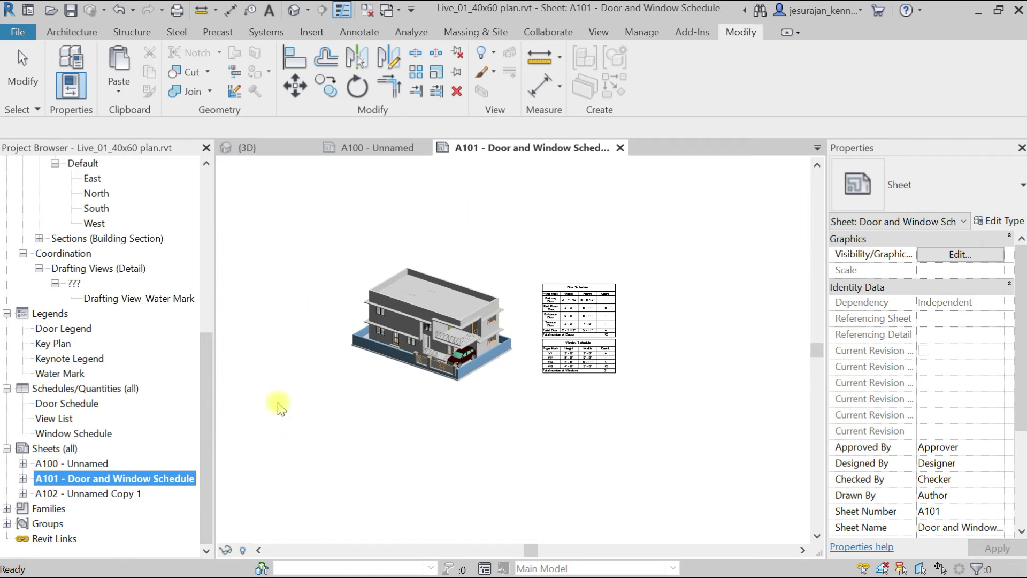
left_click(656, 255)
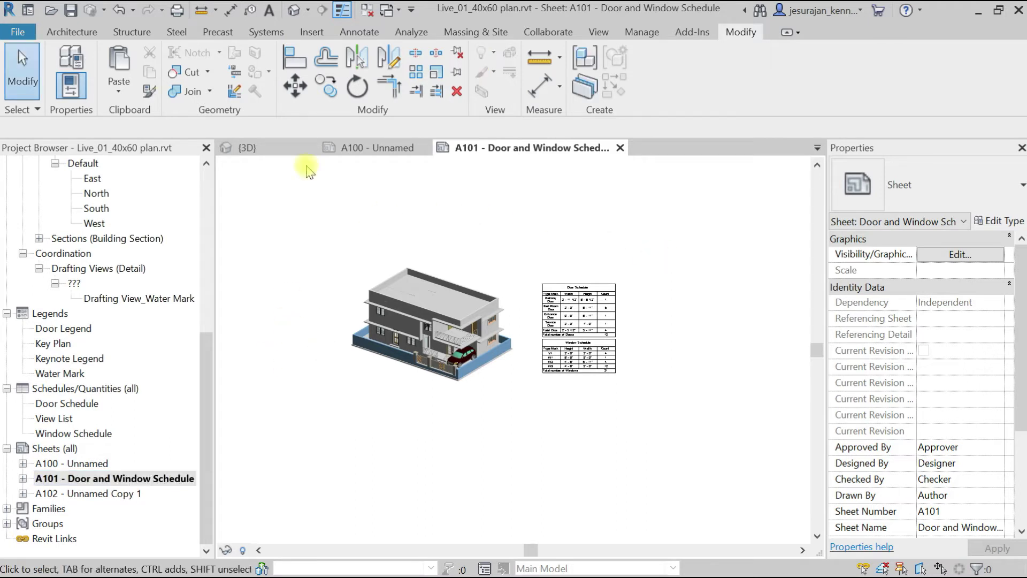
Start loading a family and look through the Revit Families folder.
left_click(312, 33)
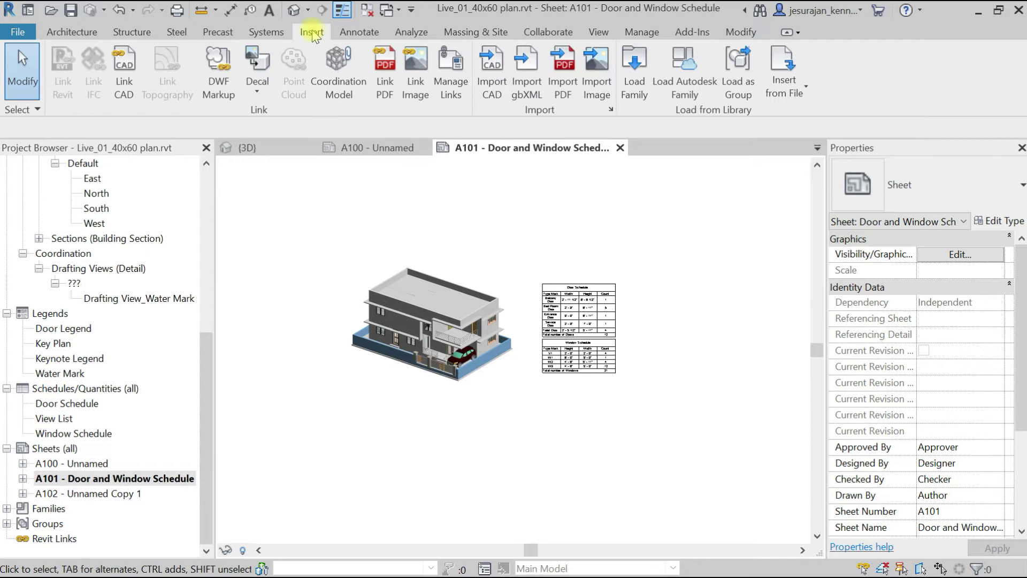
left_click(635, 83)
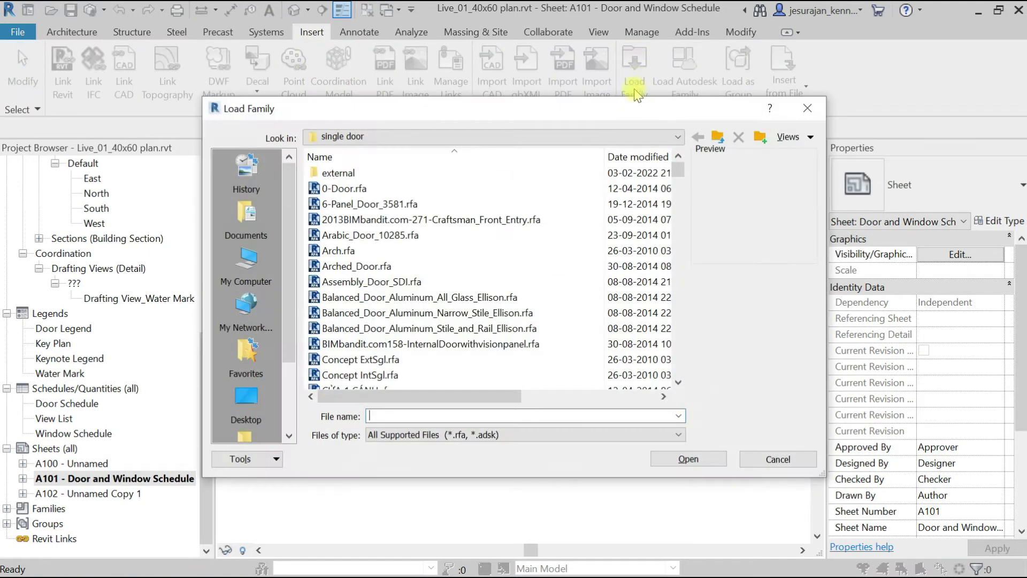
scroll(246, 299, "down", 3)
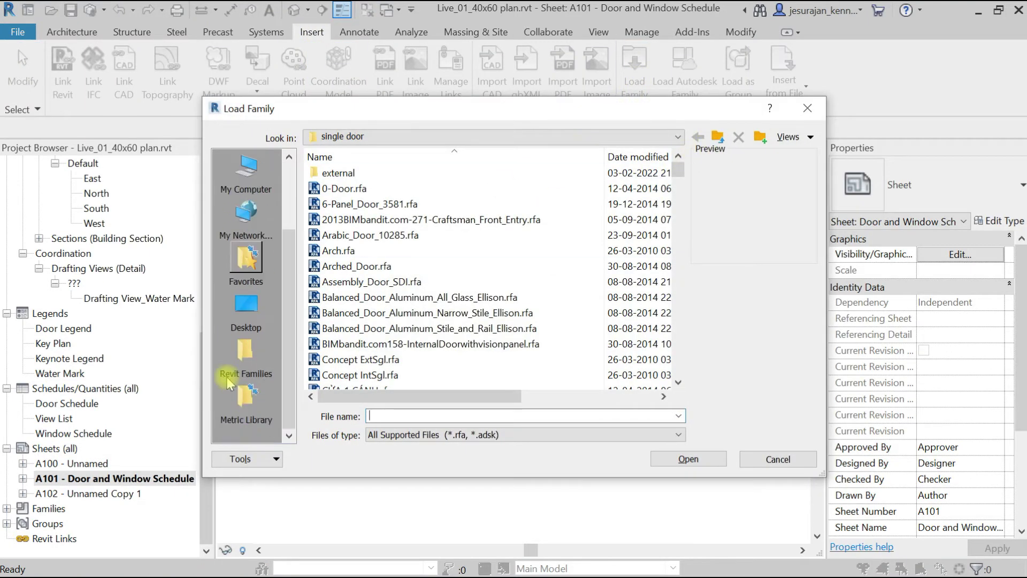
left_click(246, 349)
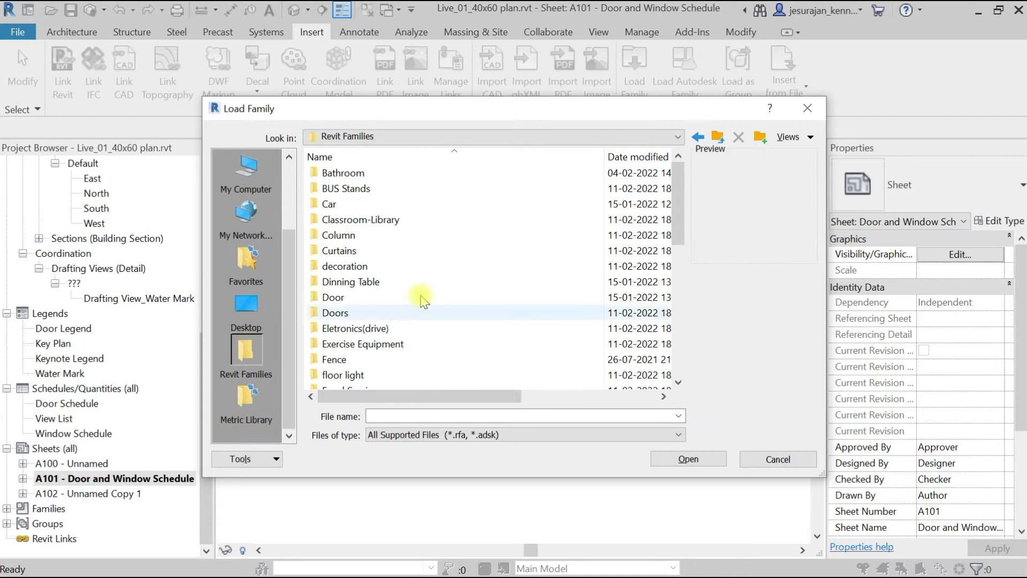
scroll(422, 301, "down", 5)
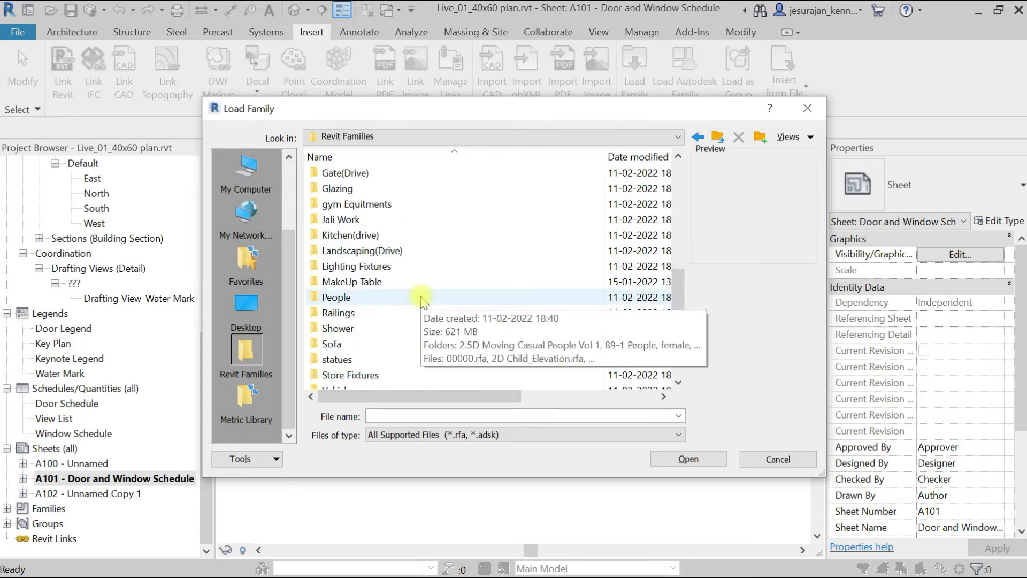
scroll(423, 300, "down", 2)
Load the A1 metric.rfa title block from the Titleblocks folder in the Metric Library's US folder.
left_click(247, 400)
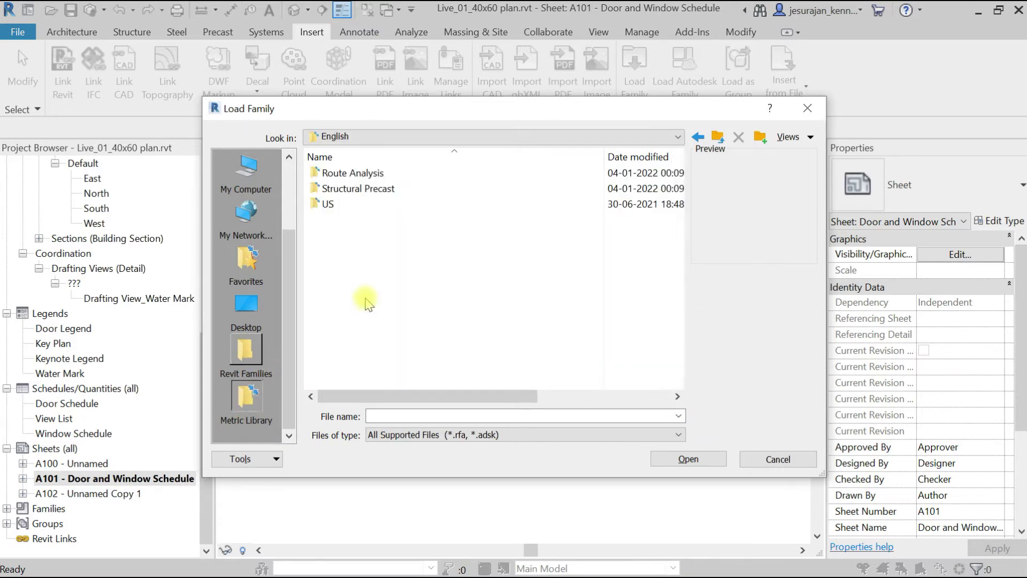
double_click(370, 205)
scroll(374, 342, "down", 5)
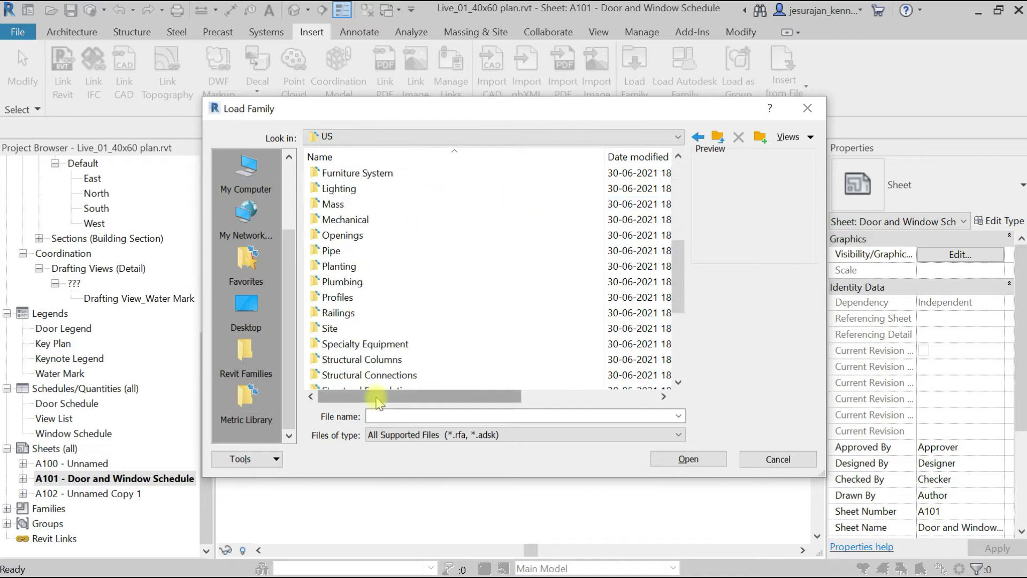
scroll(363, 356, "down", 4)
double_click(376, 356)
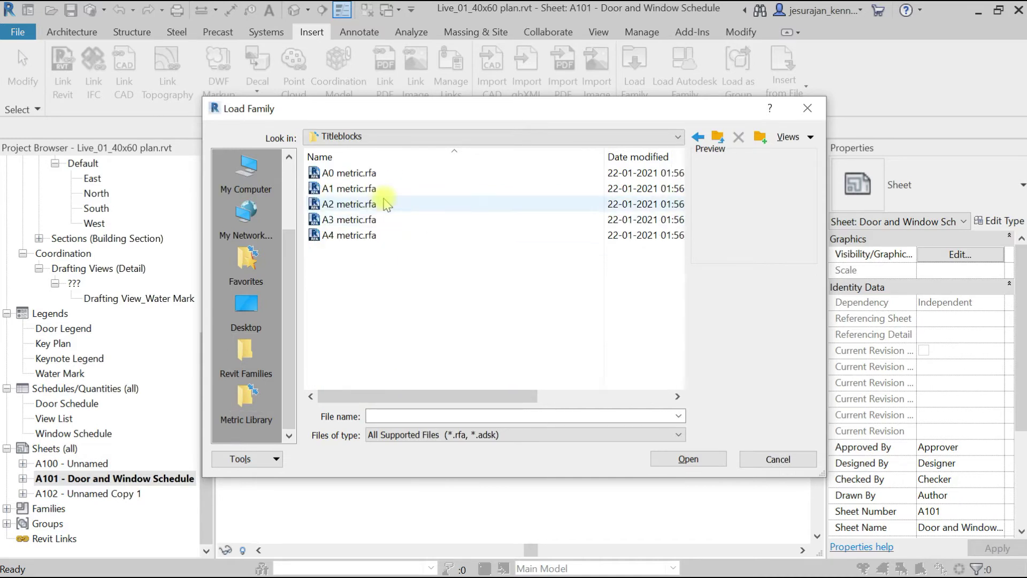
left_click(373, 189)
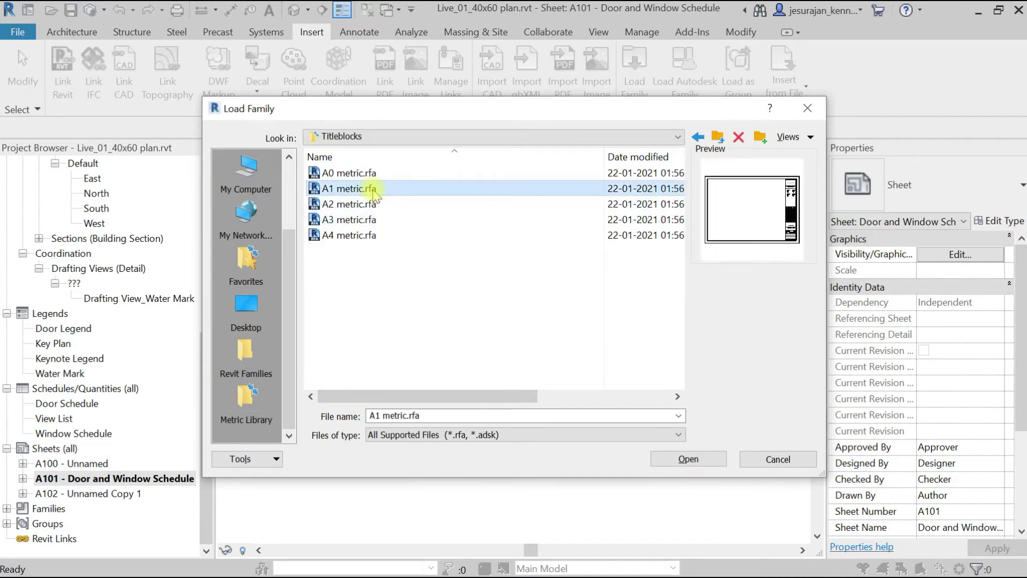
left_click(688, 458)
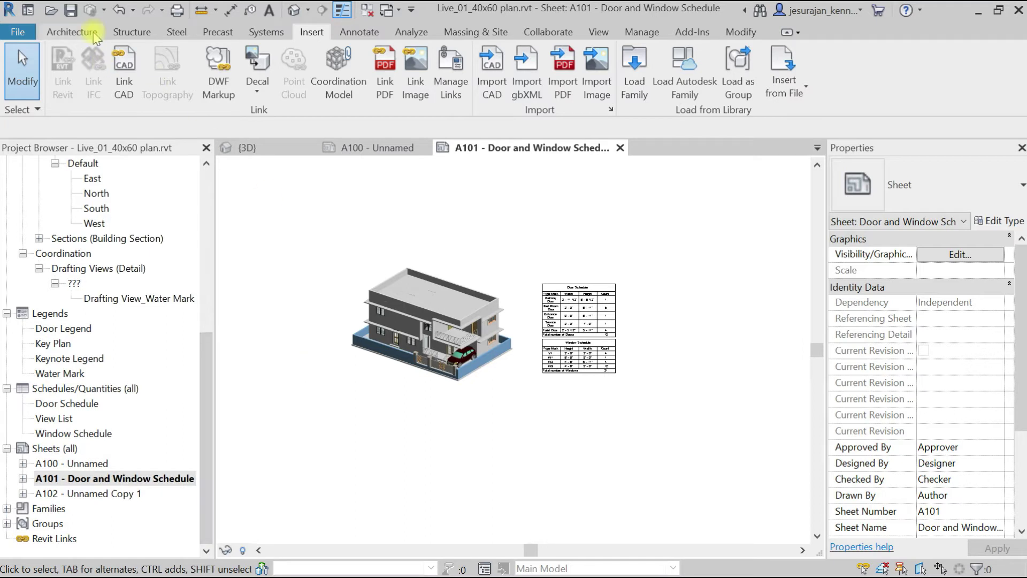
Expand the project's Families list and its Annotation Symbols category.
mouse_move(206, 389)
left_mouse_down()
mouse_move(206, 185)
mouse_move(197, 393)
left_mouse_up()
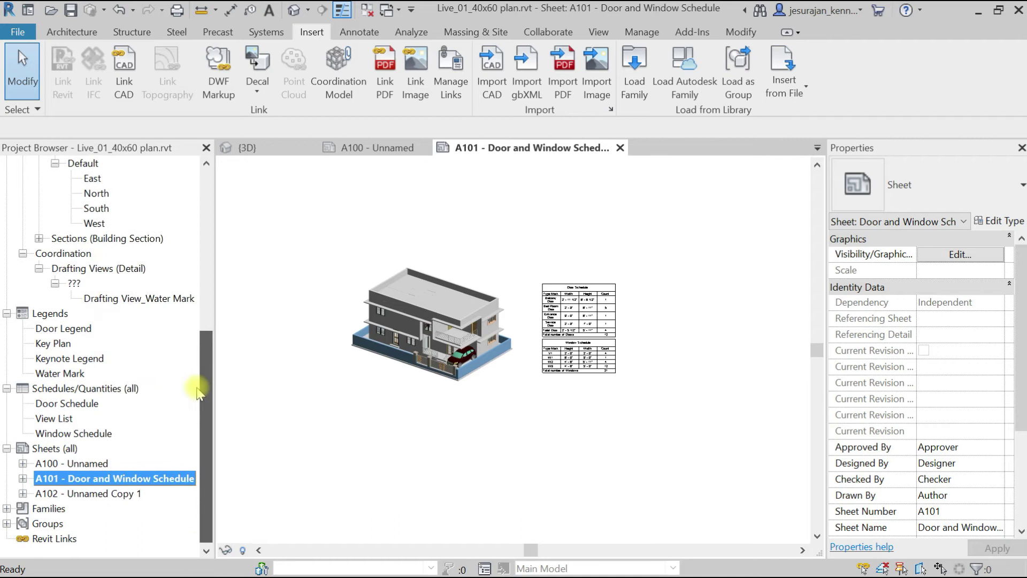
left_click(7, 508)
scroll(19, 494, "down", 3)
scroll(20, 495, "down", 5)
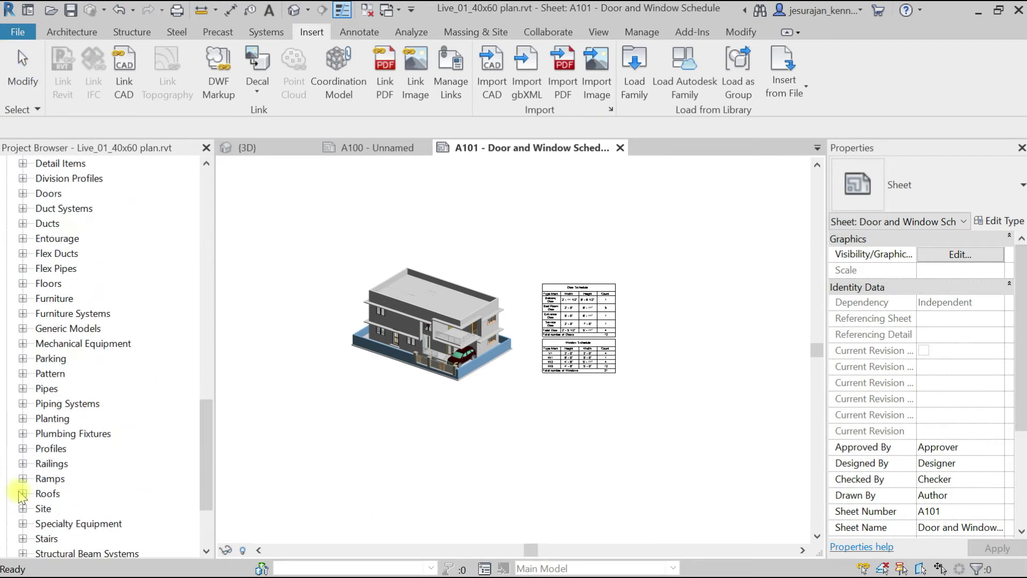
scroll(20, 495, "up", 8)
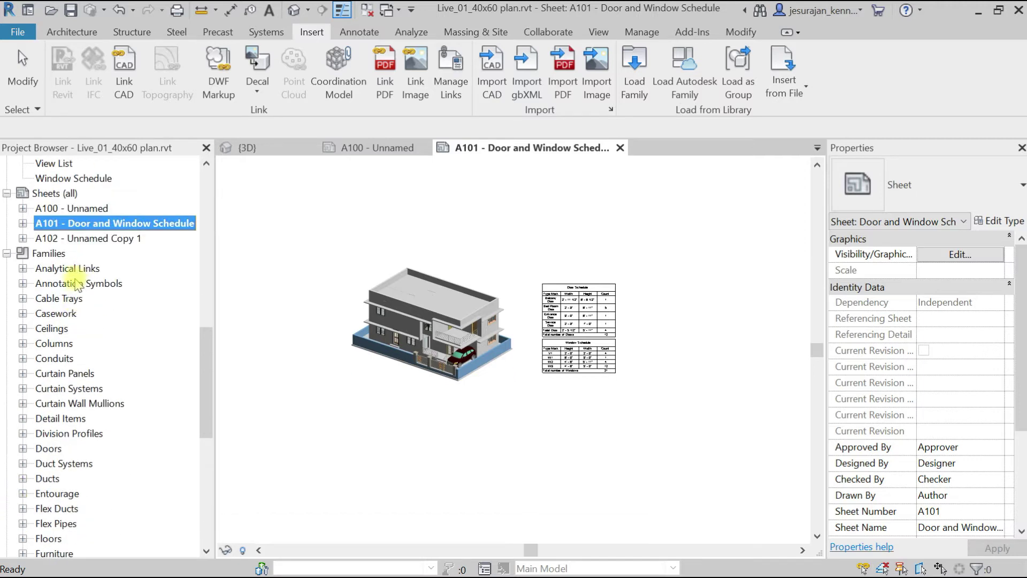
left_click(78, 283)
left_click(23, 284)
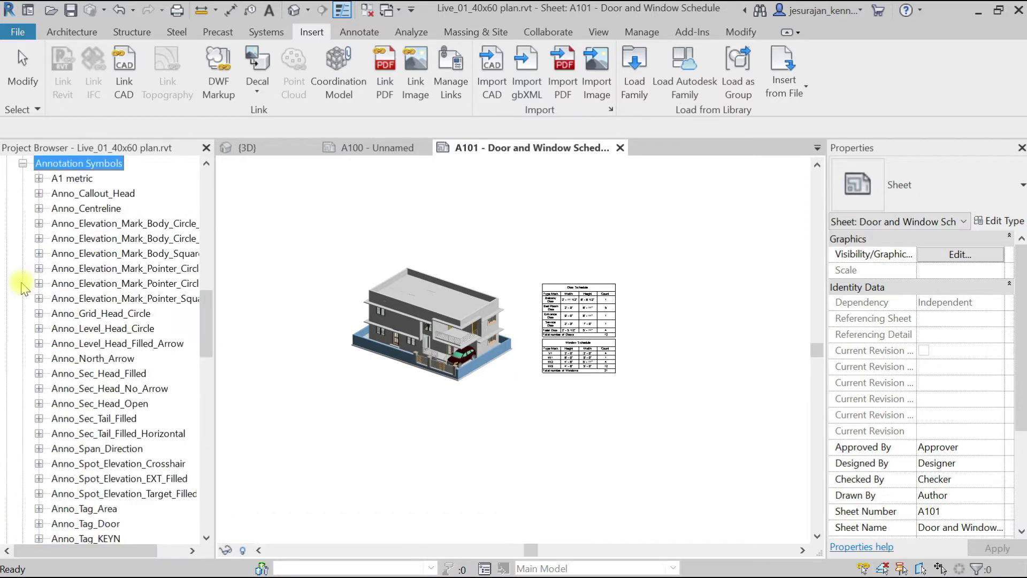
Place the Standard type of Title_Blocks_A1_Metric on sheet A101 so it frames the 3D view and both schedules.
scroll(20, 286, "down", 9)
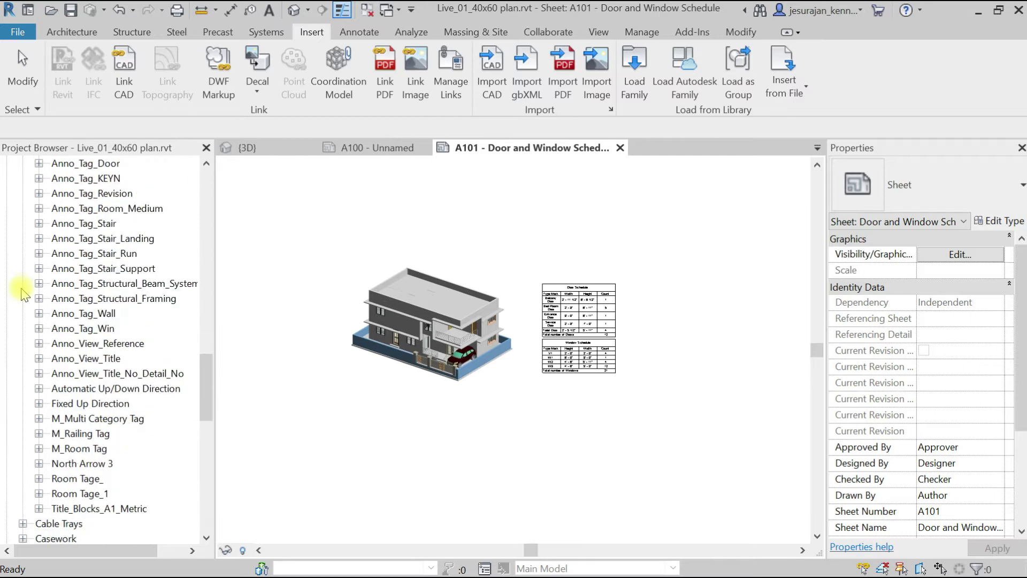
left_click(129, 481)
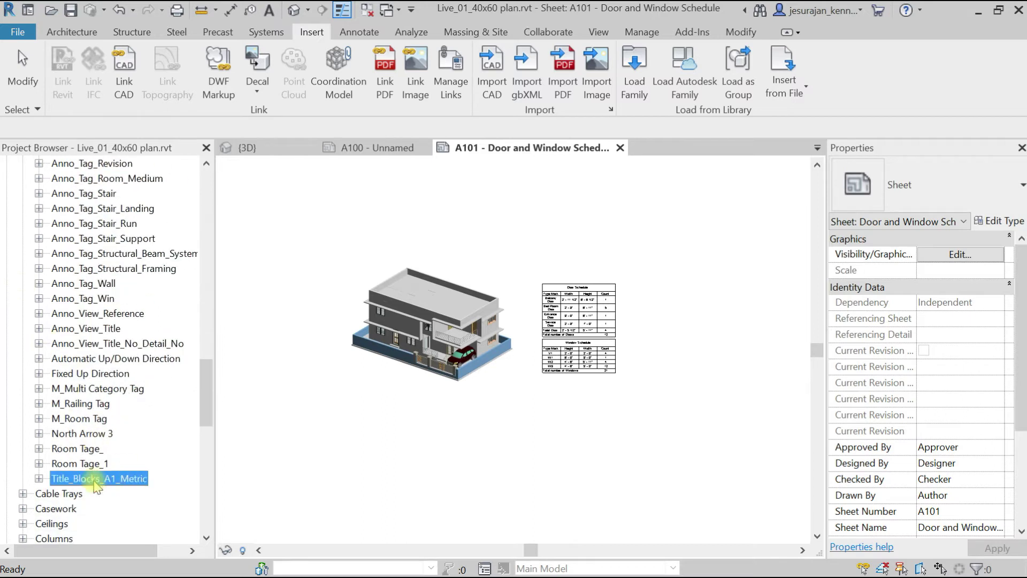
left_click(39, 478)
left_click(84, 493)
left_click_drag(85, 493, 382, 412)
scroll(310, 435, "down", 3)
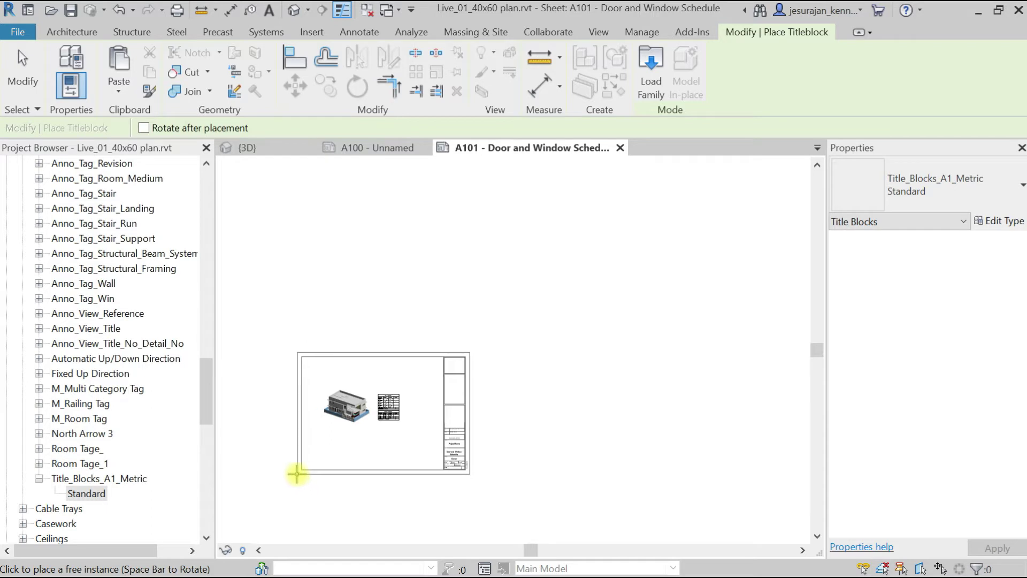
left_click(297, 473)
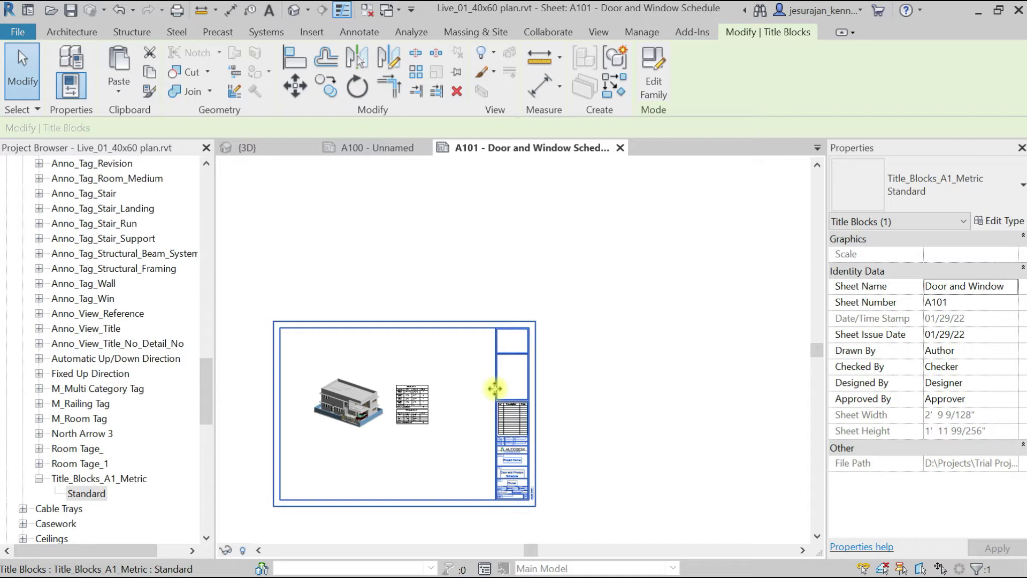
key("Escape")
Load the A4 metric.rfa title block family from the Titleblocks folder.
left_click(312, 32)
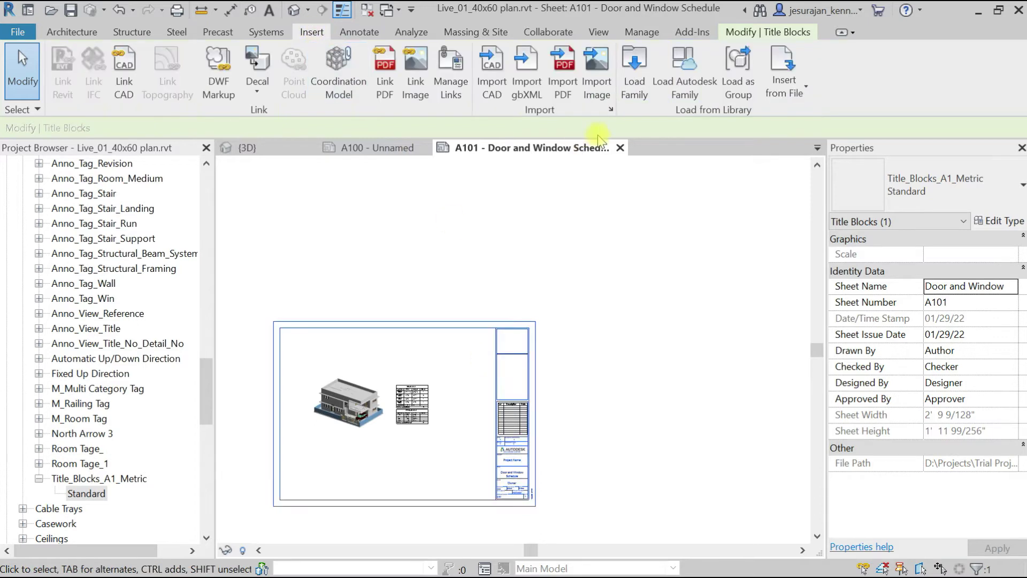
left_click(635, 75)
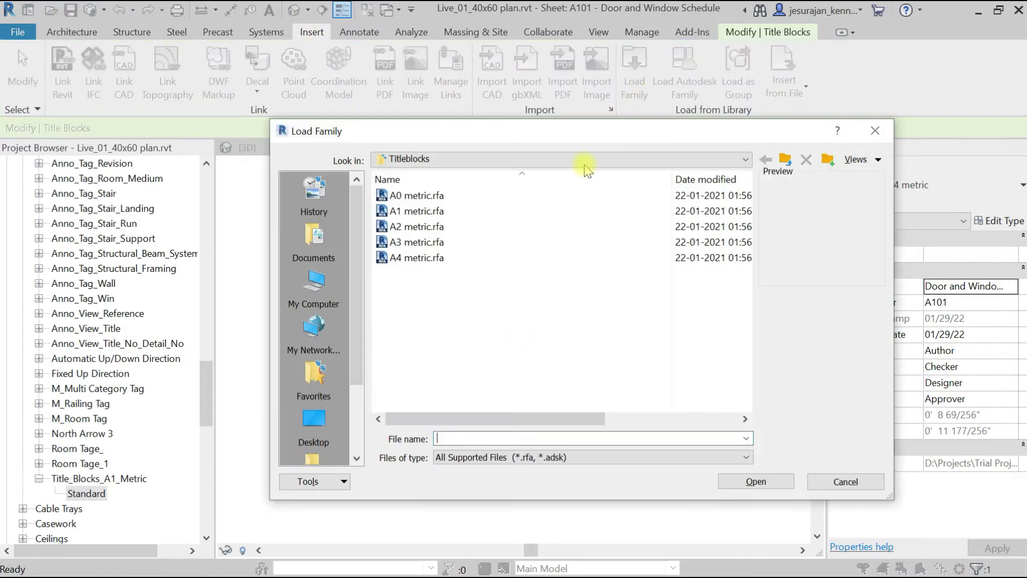
left_click(436, 257)
left_click(765, 480)
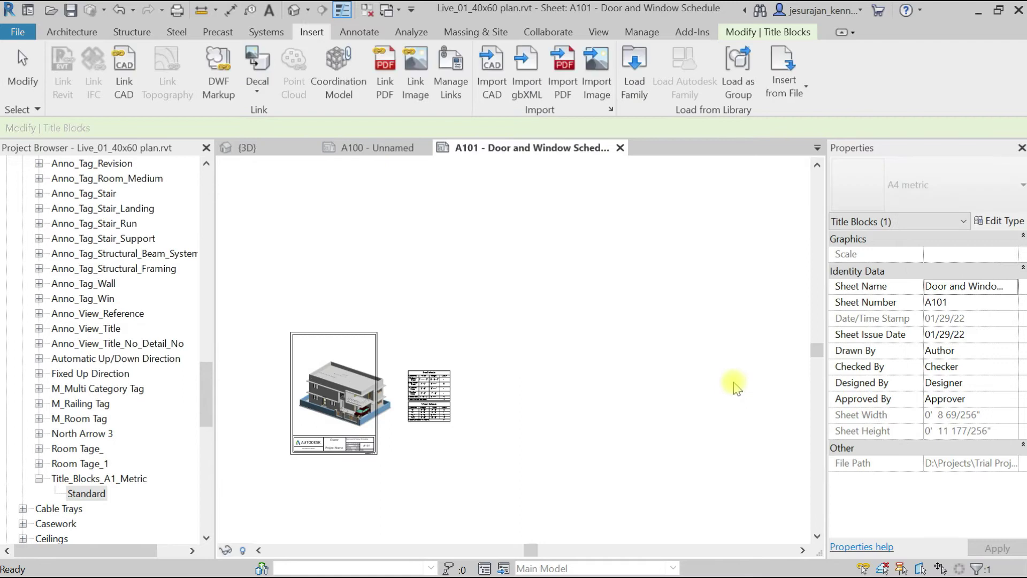
Change the title block on sheet A101 to the A3 metric type.
left_click(376, 364)
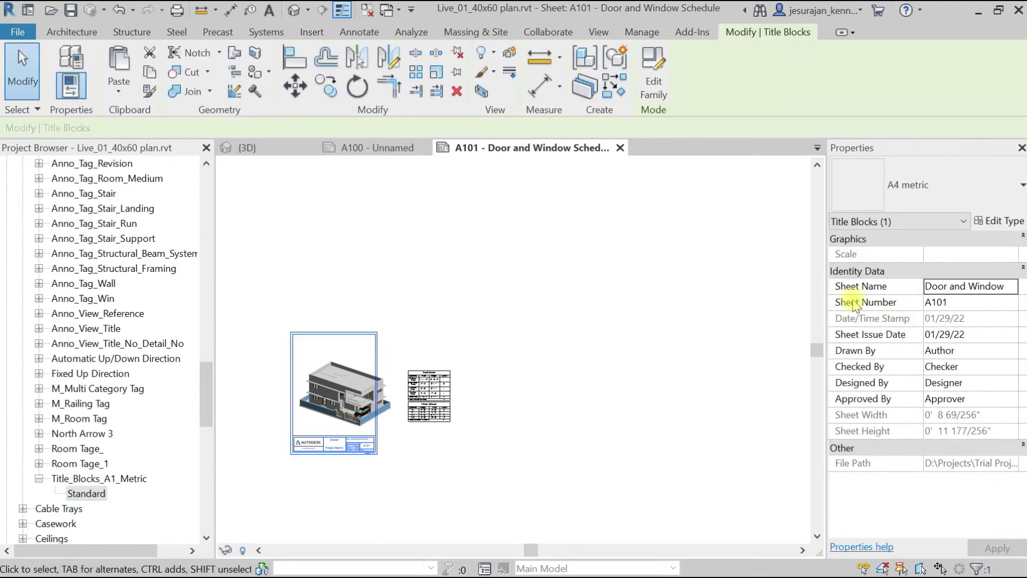
left_click(949, 204)
left_click(933, 341)
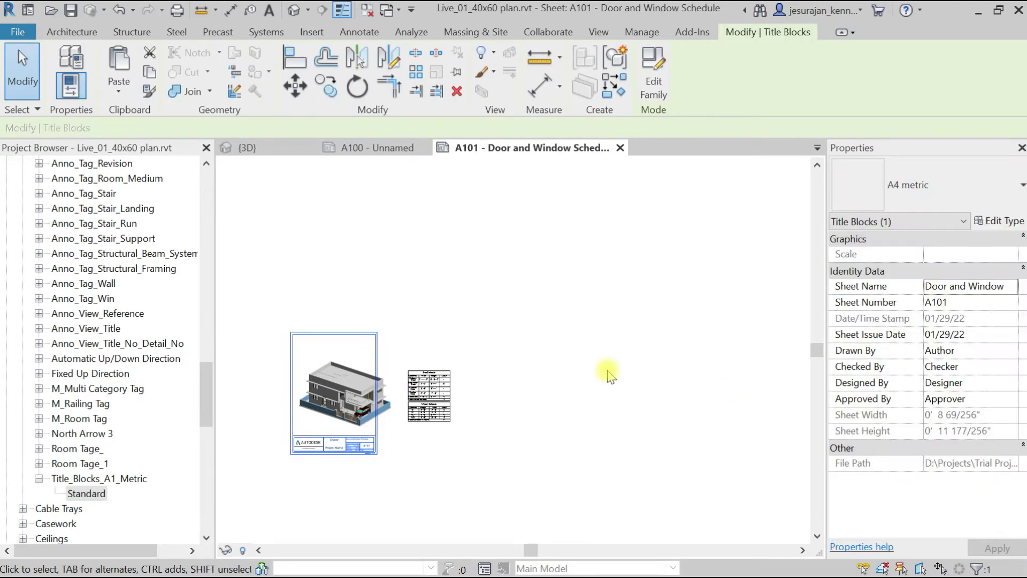
middle_click(541, 403)
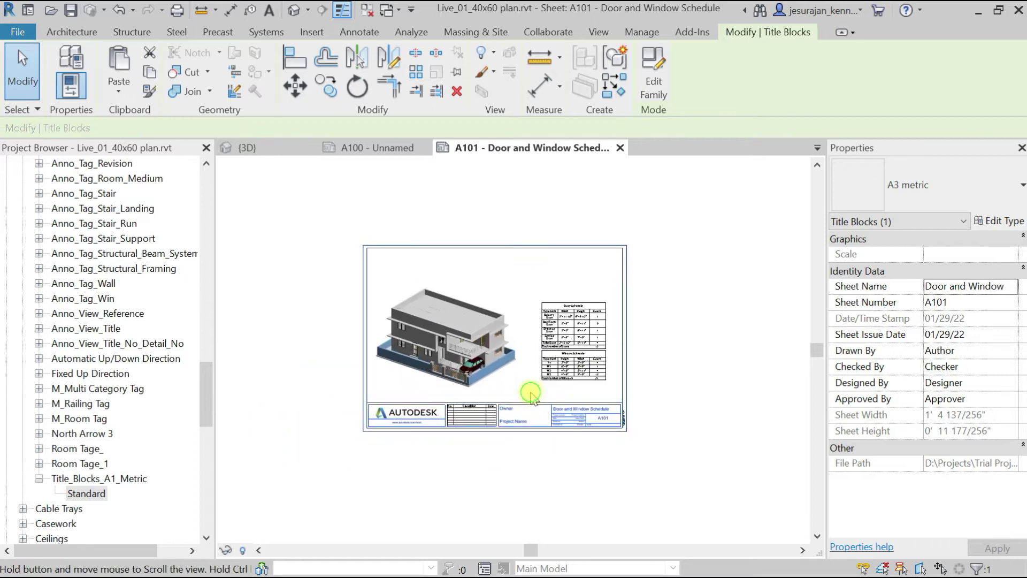
left_click(775, 367)
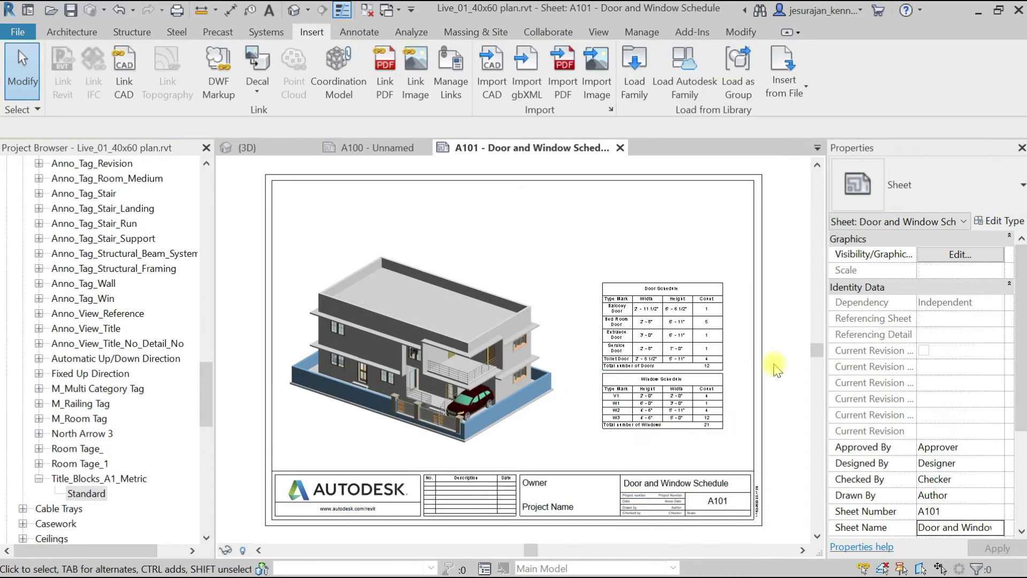
Move the A3 title block slightly up and right so the 3D view sits in its lower-left drawing area, and fit the sheet on screen.
left_click(759, 359)
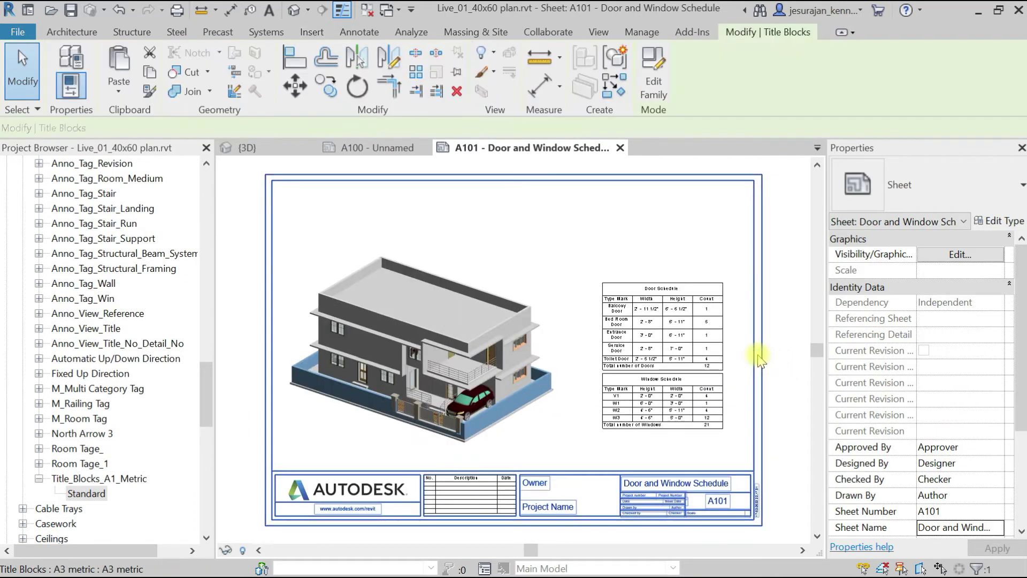
left_click_drag(759, 415, 779, 394)
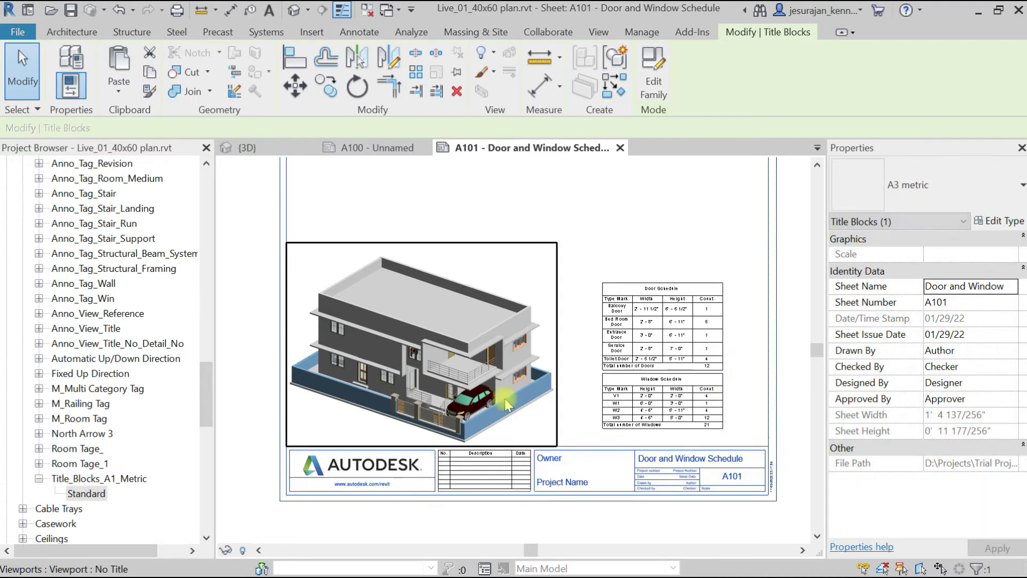
scroll(701, 366, "down", 3)
left_click(699, 365)
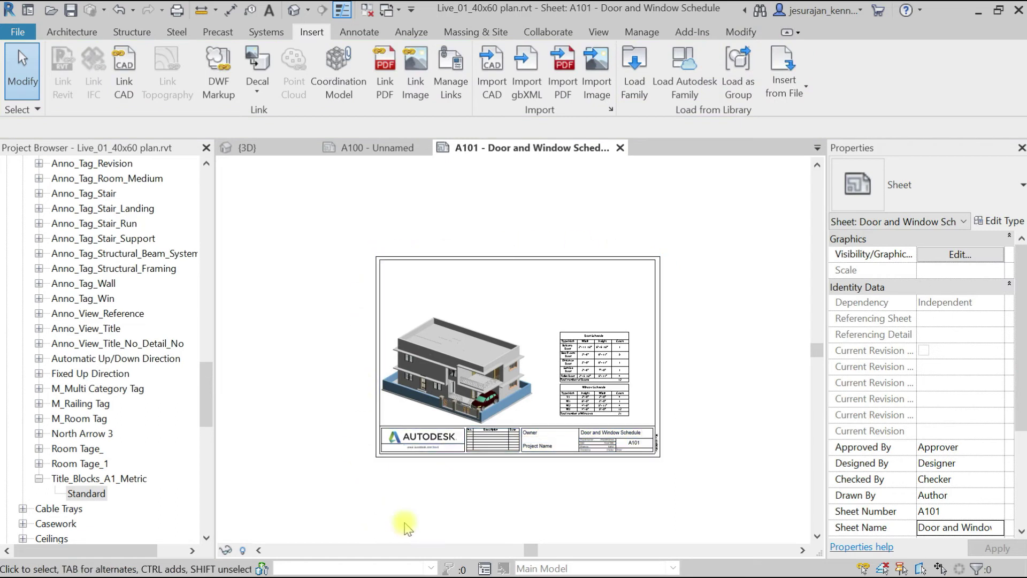
key("z")
key("f")
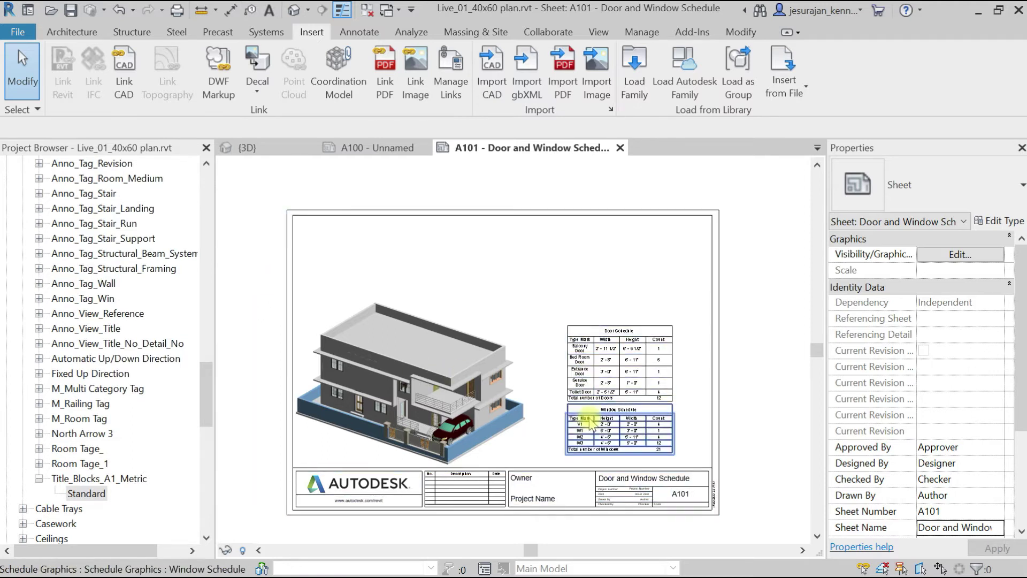
scroll(559, 347, "down", 1)
scroll(560, 346, "up", 1)
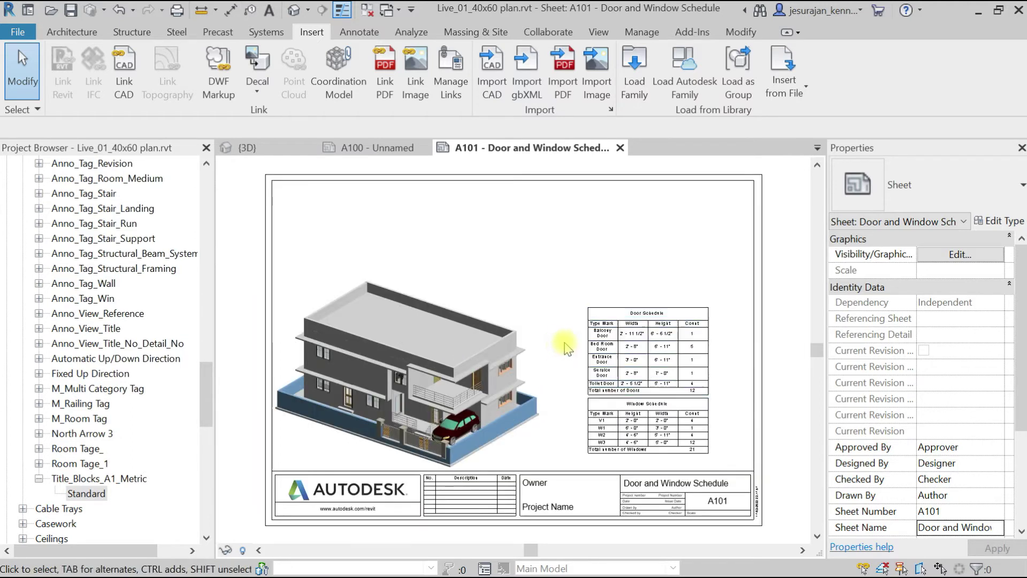
left_click(599, 480)
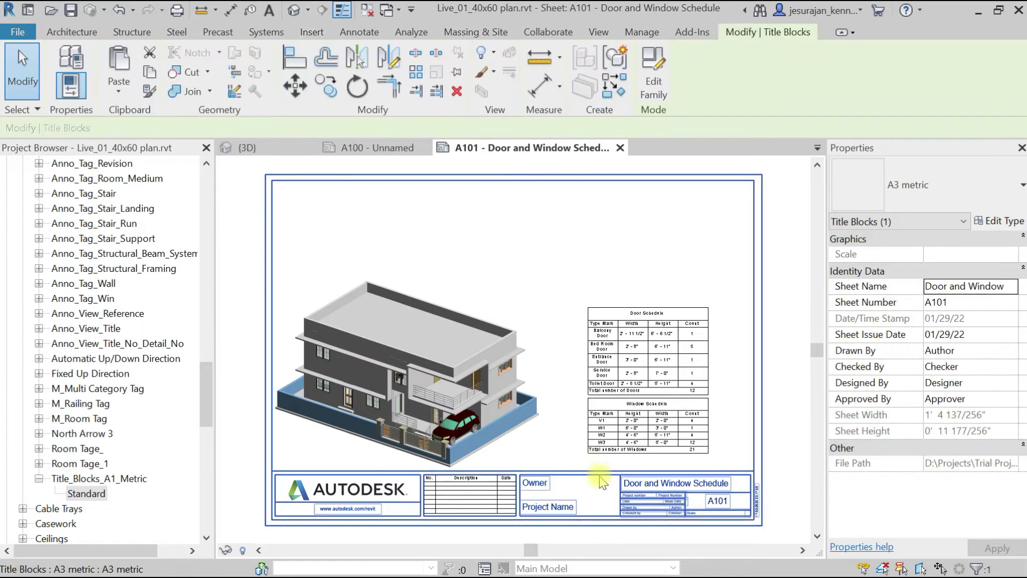
left_click(557, 225)
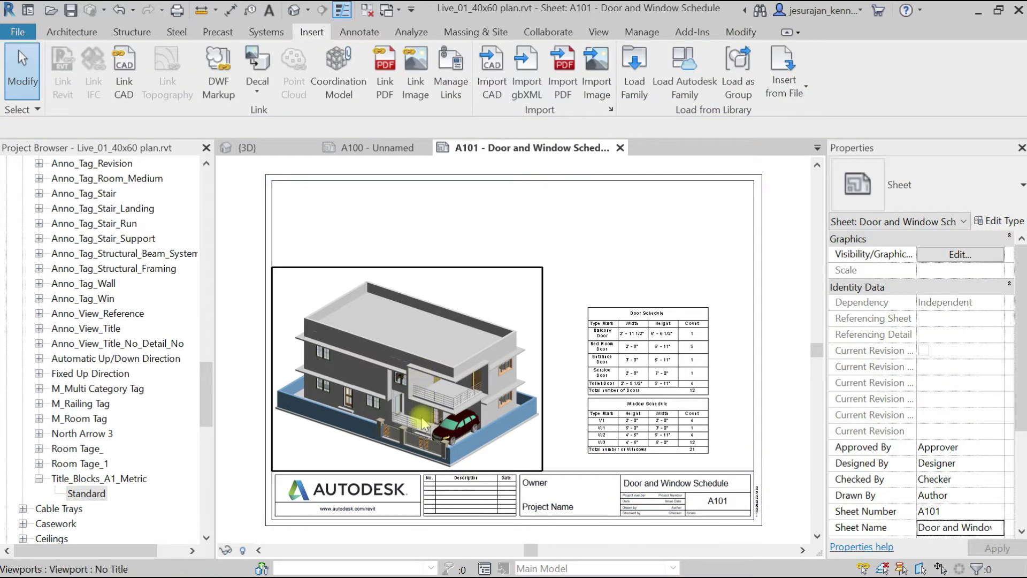
Examine the 3D view, the Door Schedule and the Window Schedule up close on sheet A101.
scroll(421, 373, "up", 3)
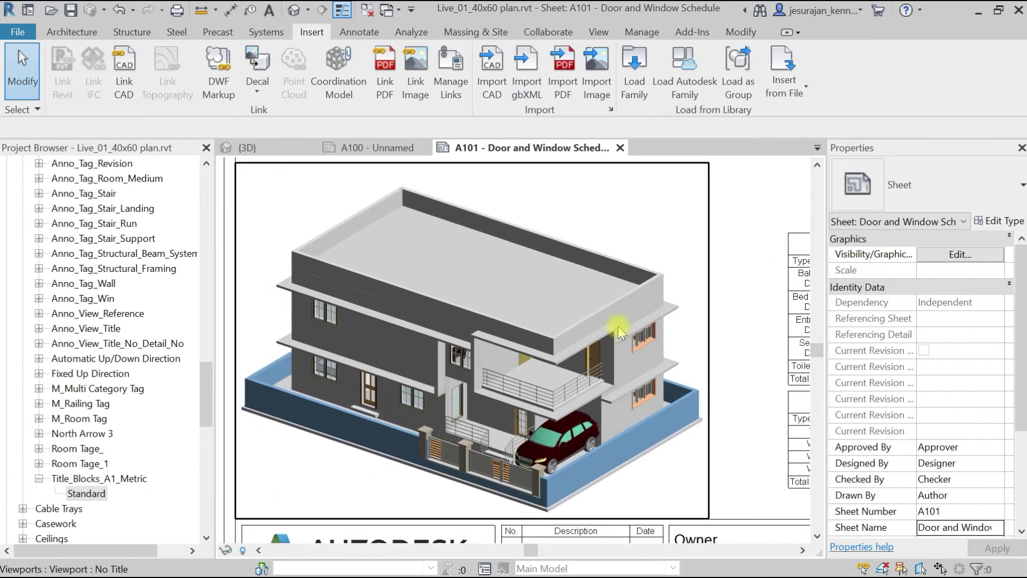
scroll(618, 328, "up", 1)
scroll(680, 315, "down", 1)
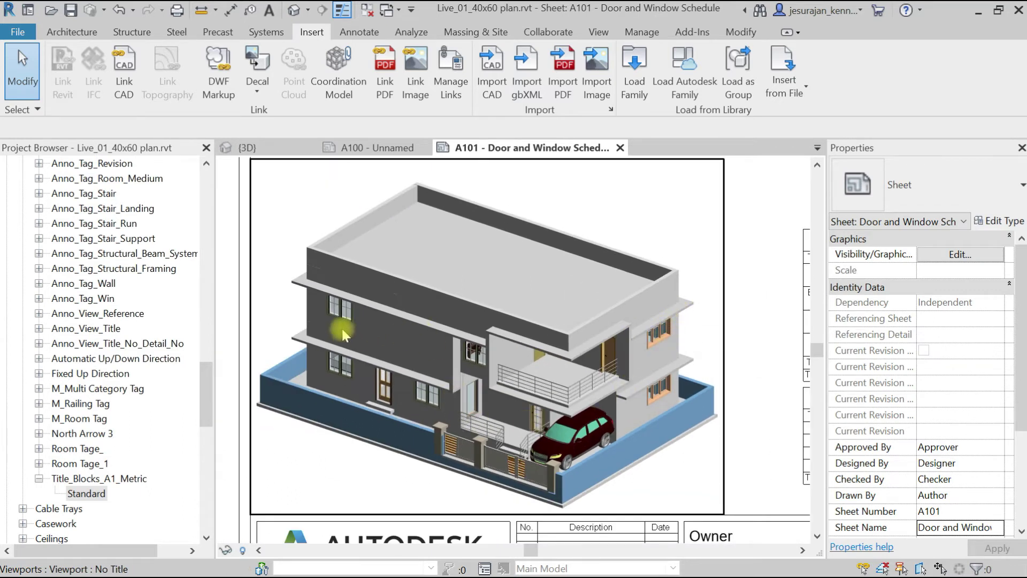
scroll(364, 335, "down", 2)
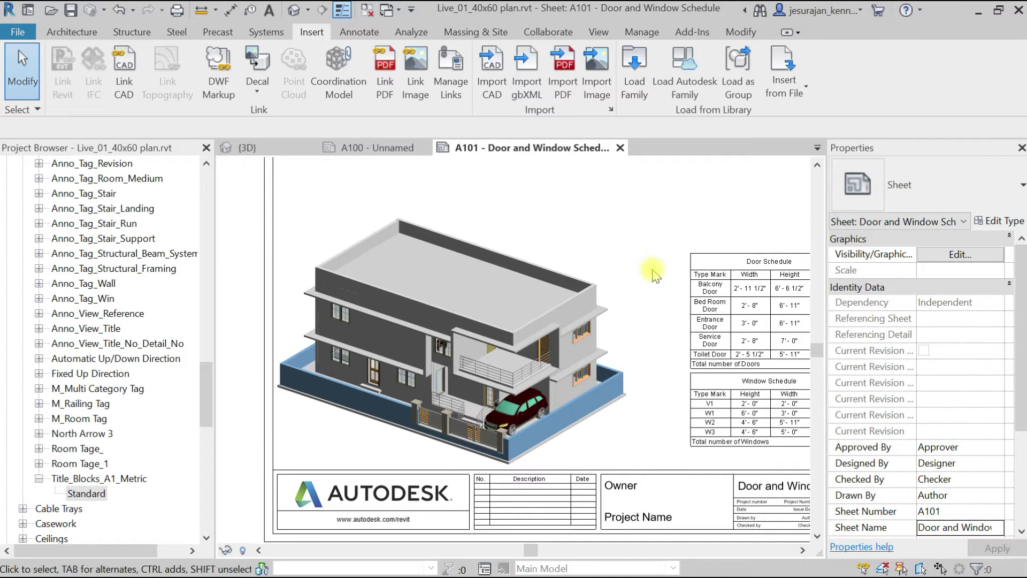
middle_click_drag(583, 246, 428, 273)
scroll(427, 270, "up", 2)
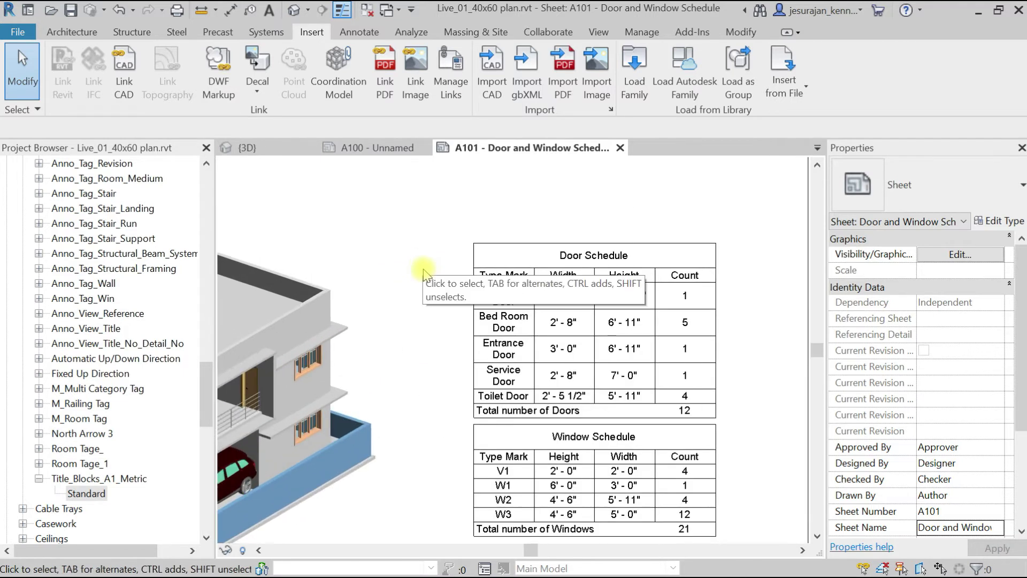
middle_click_drag(436, 356, 419, 277)
scroll(413, 273, "up", 2)
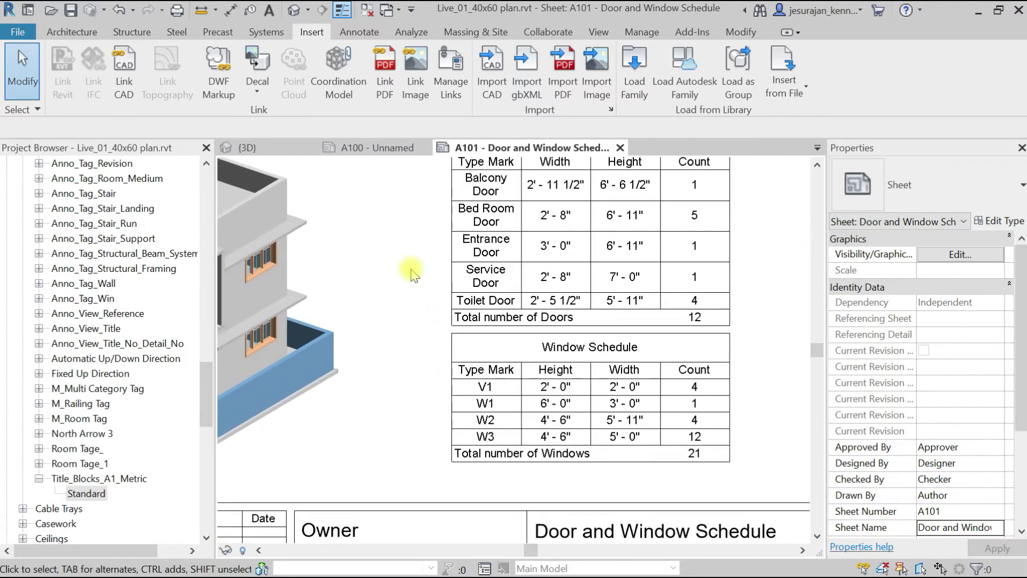
middle_click_drag(412, 229, 405, 294)
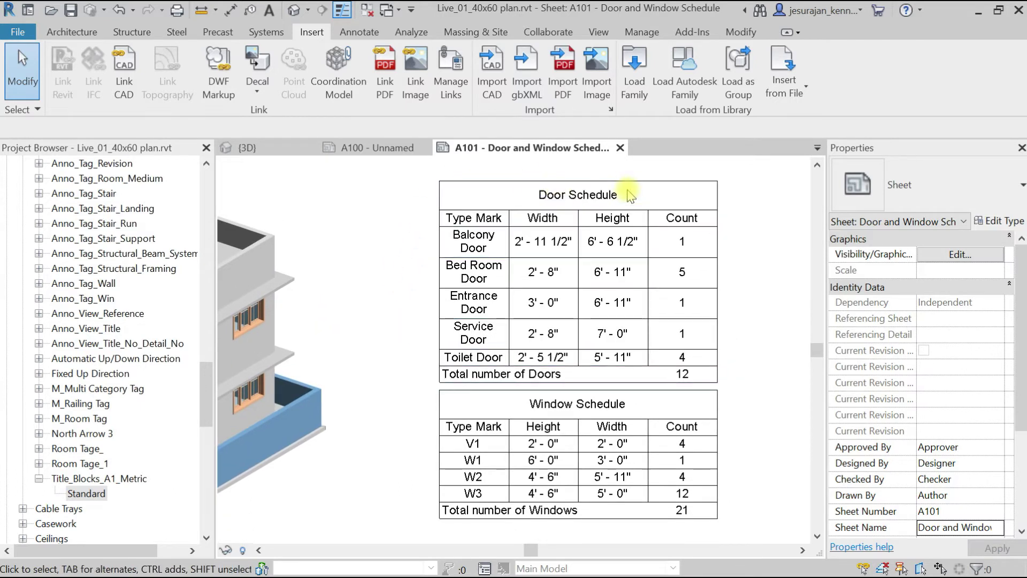
scroll(628, 190, "up", 1)
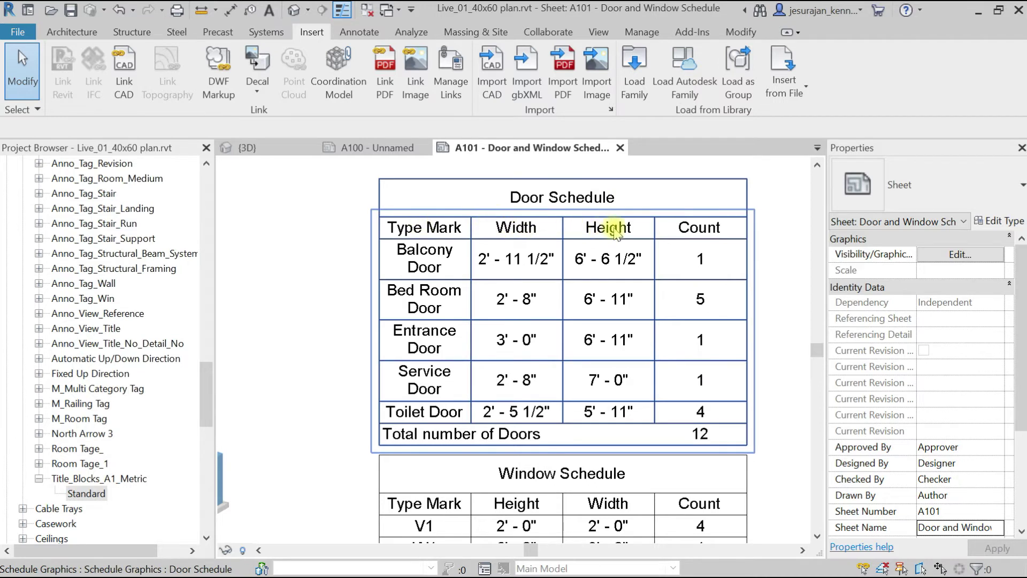
scroll(614, 225, "down", 2)
middle_click_drag(601, 413, 592, 325)
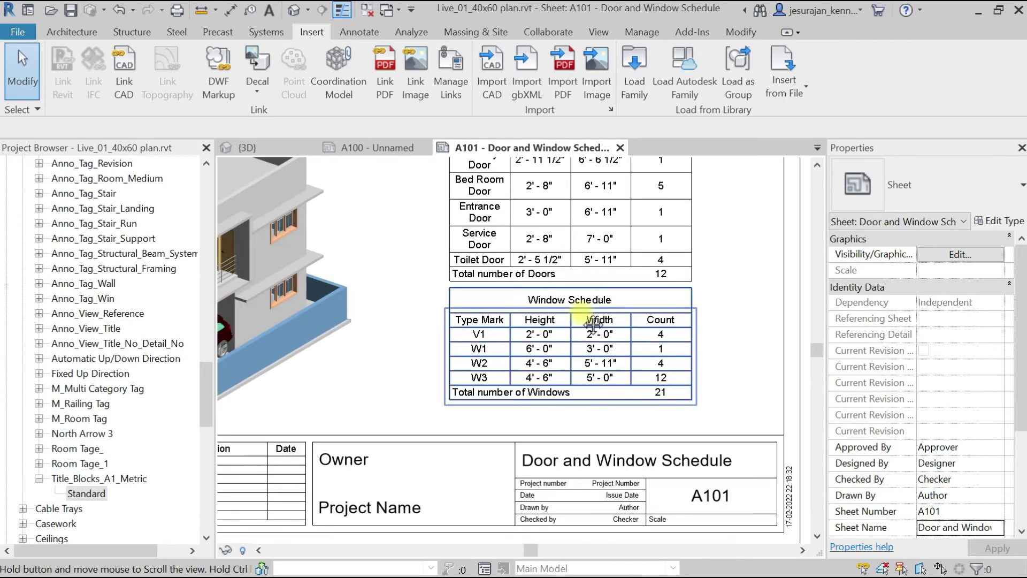
scroll(588, 322, "up", 2)
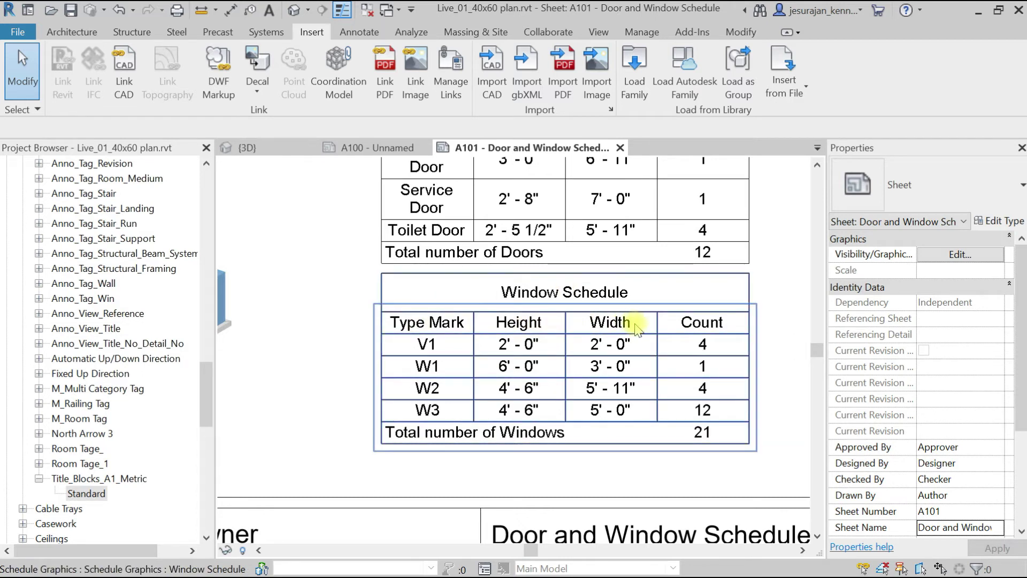
scroll(523, 326, "down", 5)
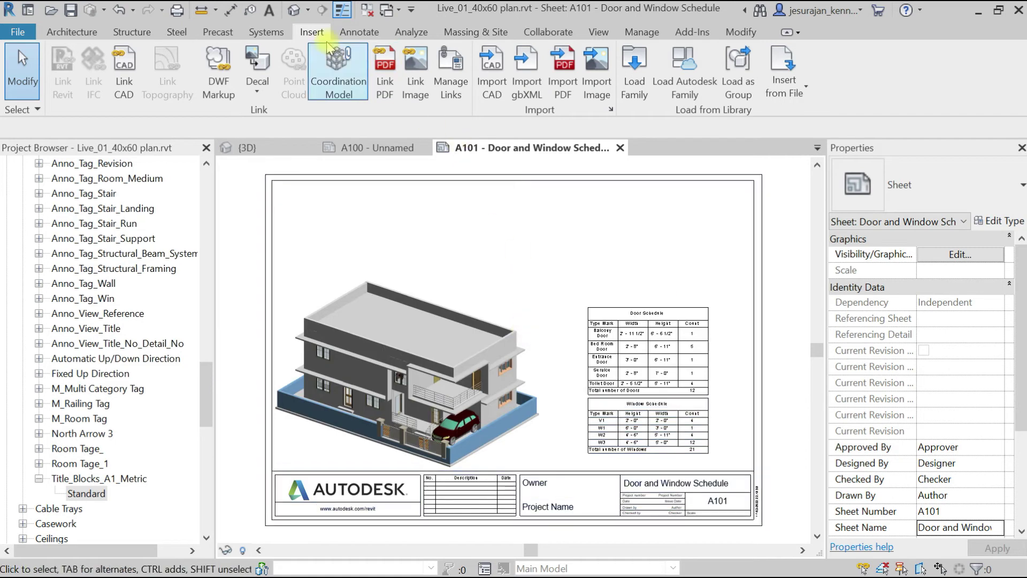
Open the default 3D view and examine the entrance door, side door and windows on the front and side walls.
left_click(293, 11)
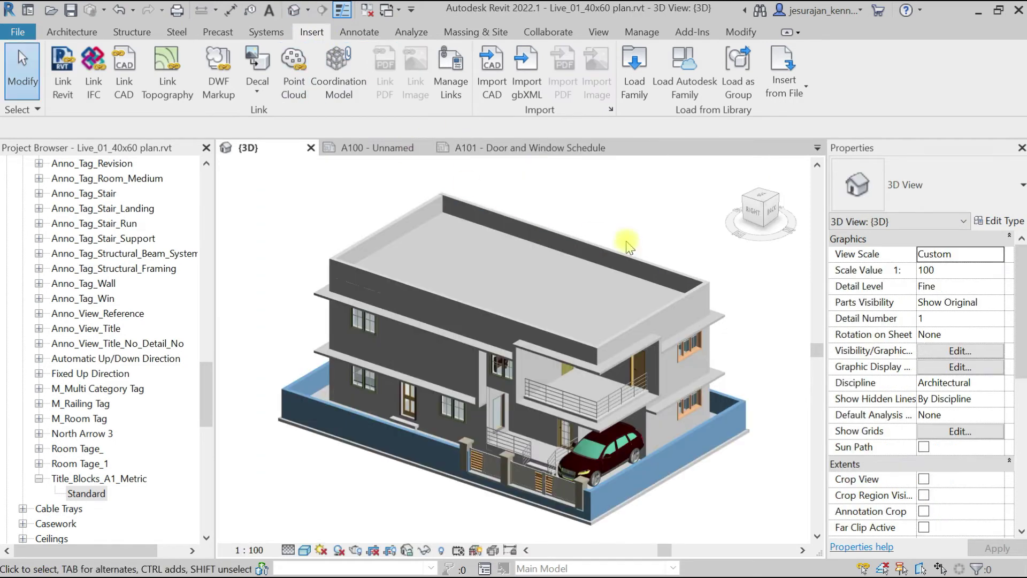
middle_click_drag(632, 247, 650, 210, "shift")
scroll(598, 426, "up", 6)
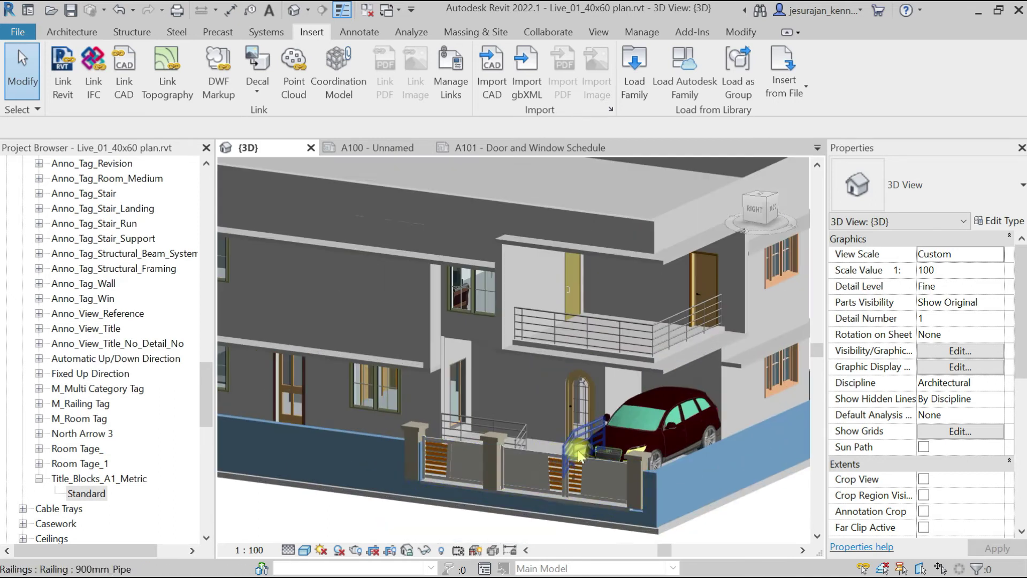
scroll(585, 355, "up", 2)
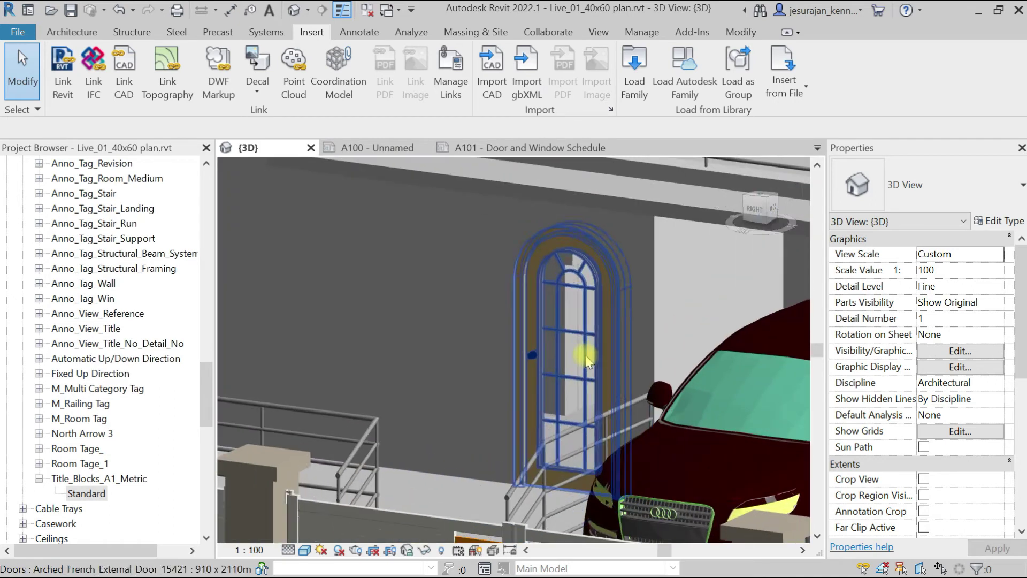
scroll(656, 347, "down", 4)
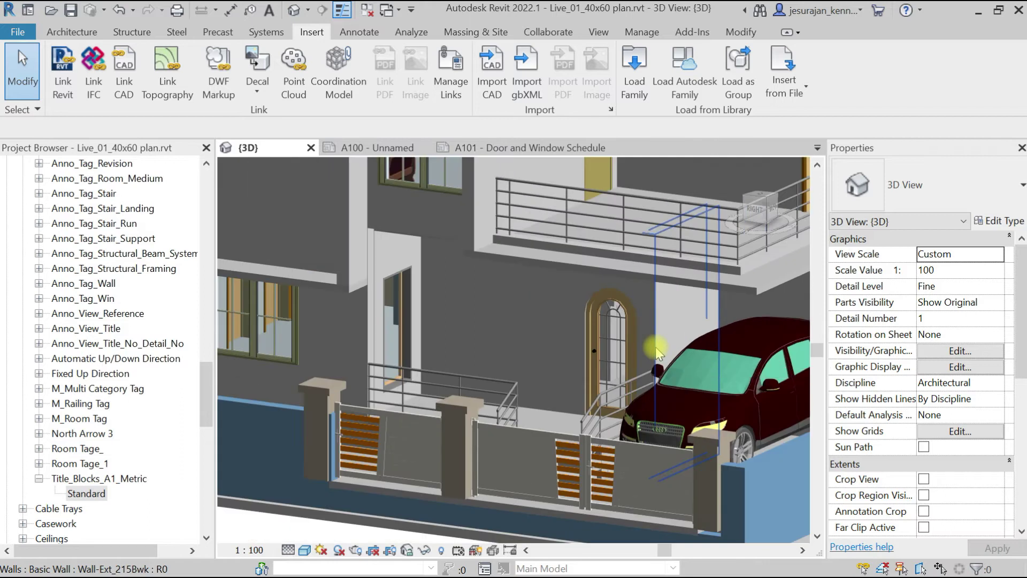
scroll(642, 346, "up", 4)
scroll(619, 301, "down", 3)
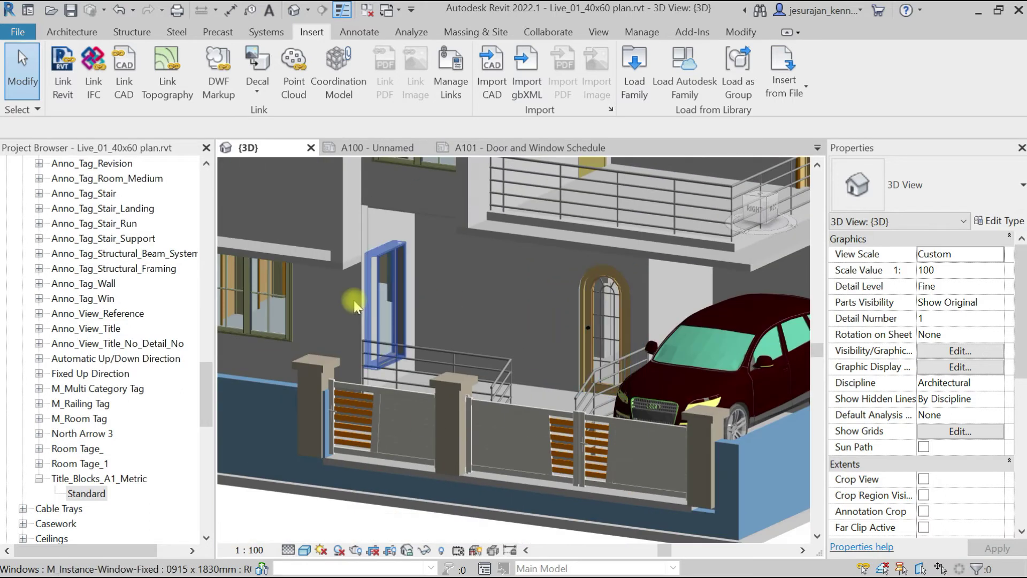
middle_click_drag(619, 301, 657, 375)
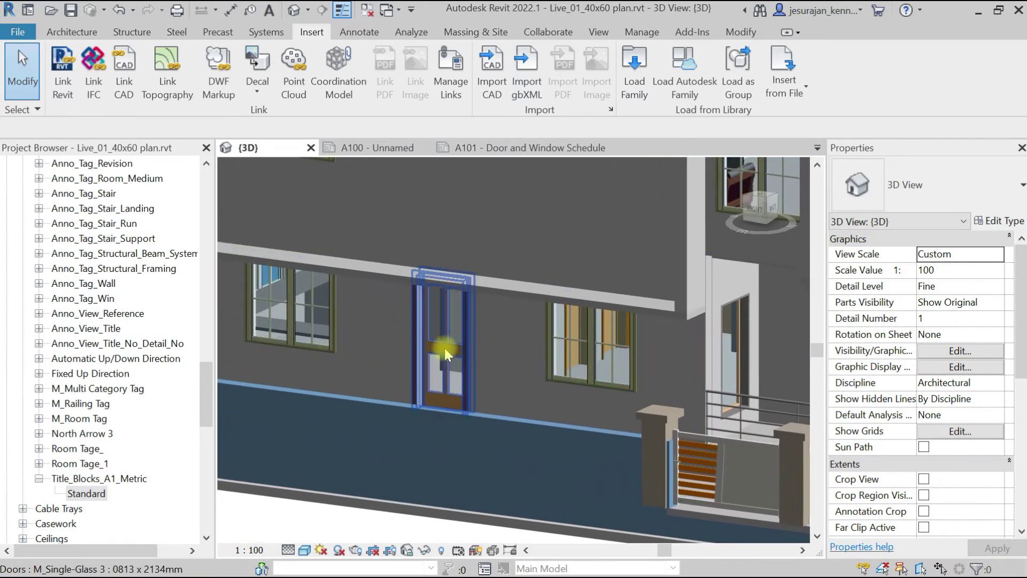
scroll(444, 346, "down", 5)
Turn on the Section Box for the 3D view.
scroll(911, 425, "down", 6)
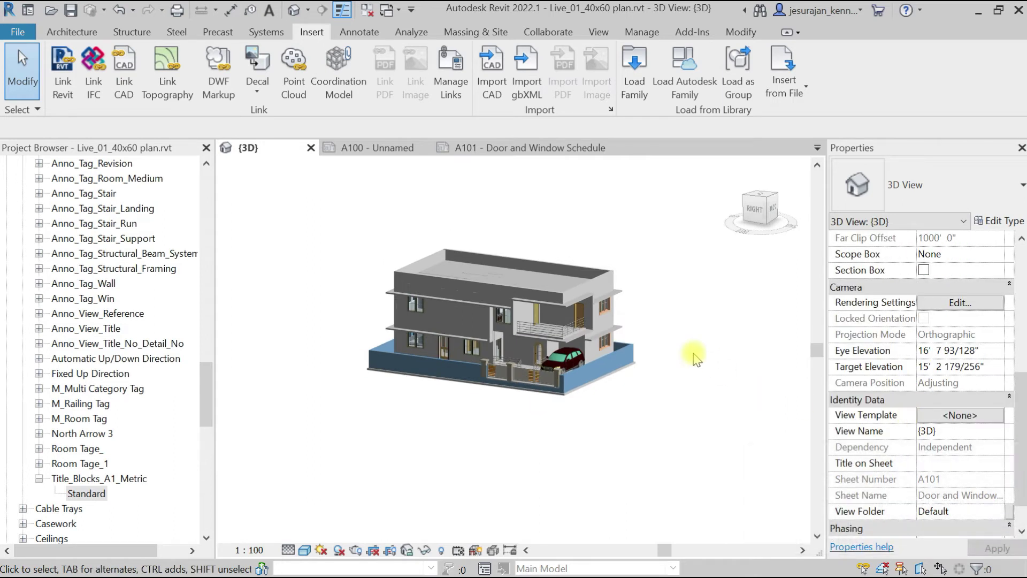
scroll(994, 425, "down", 2)
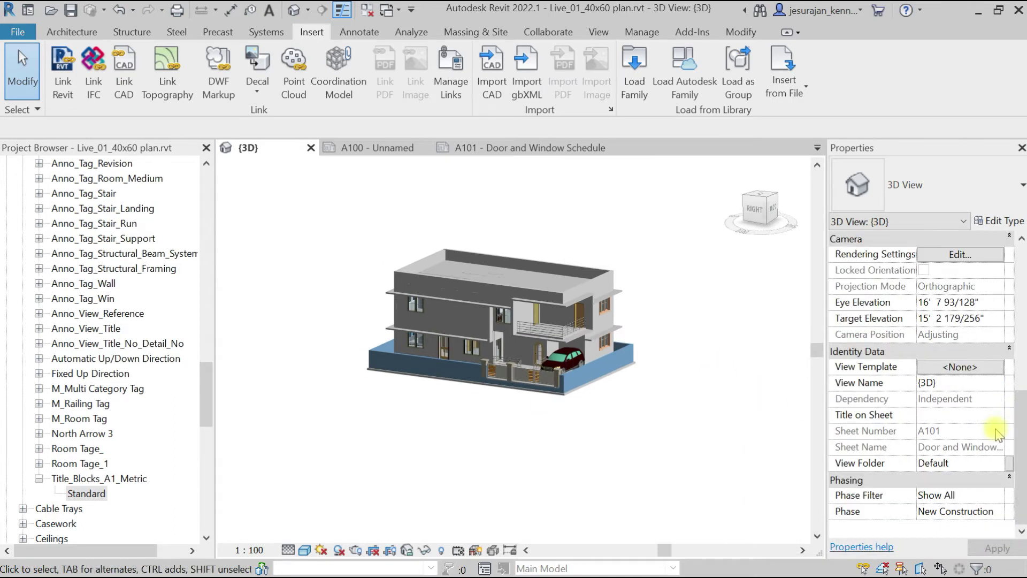
scroll(957, 367, "up", 5)
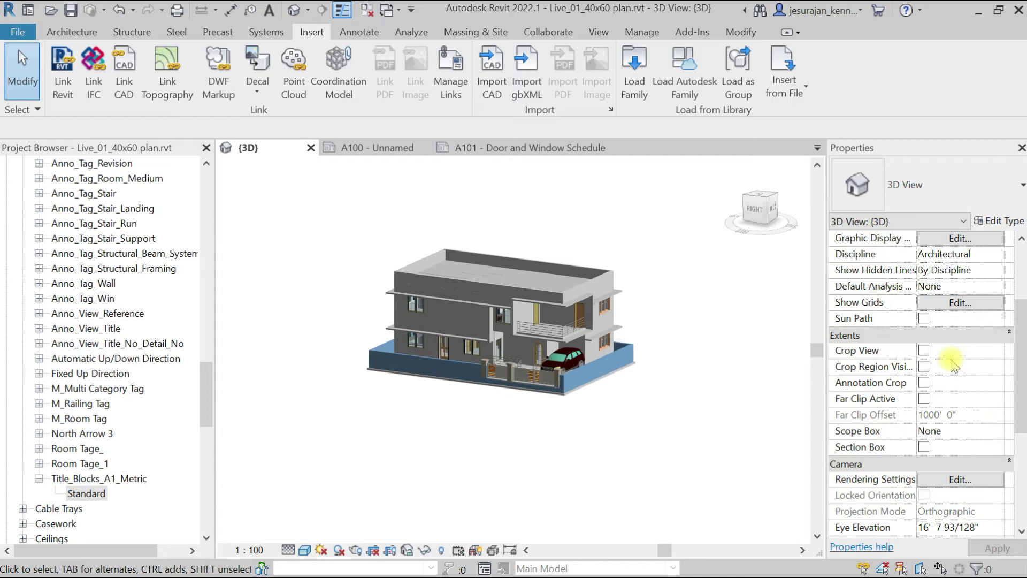
left_click(923, 447)
scroll(645, 287, "up", 3)
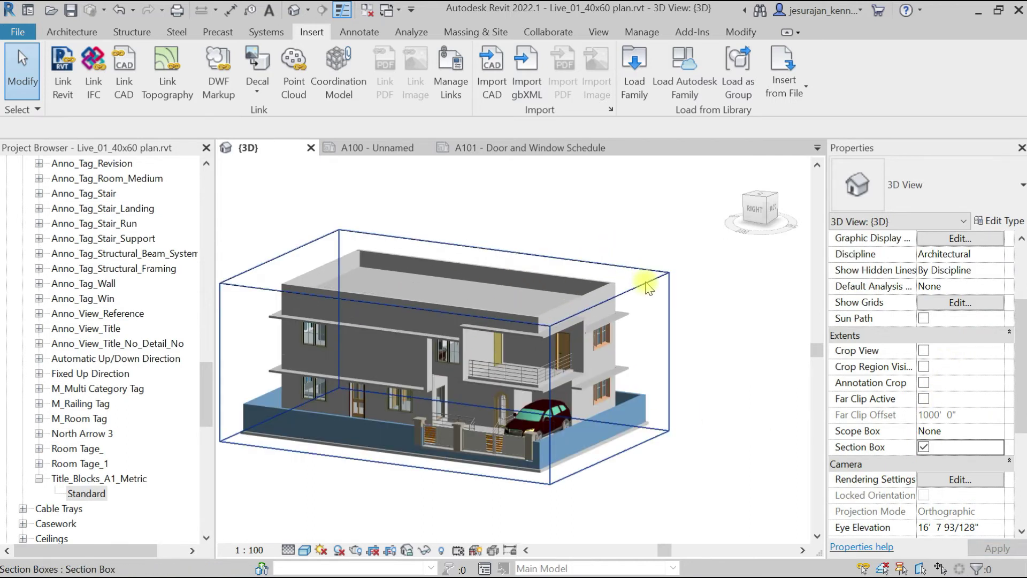
Select the brown single door on the first-floor balcony to inspect it, and clear the selection.
left_click(648, 287)
middle_click_drag(649, 298, 574, 340, "shift")
scroll(568, 332, "up", 4)
scroll(527, 381, "up", 4)
left_click(525, 377)
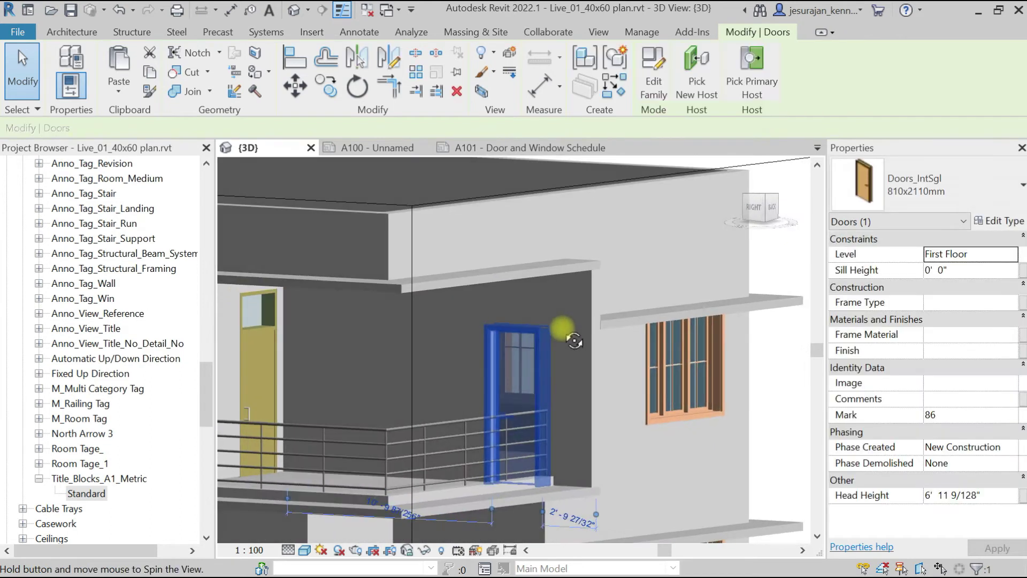
scroll(581, 327, "down", 5)
left_click(726, 342)
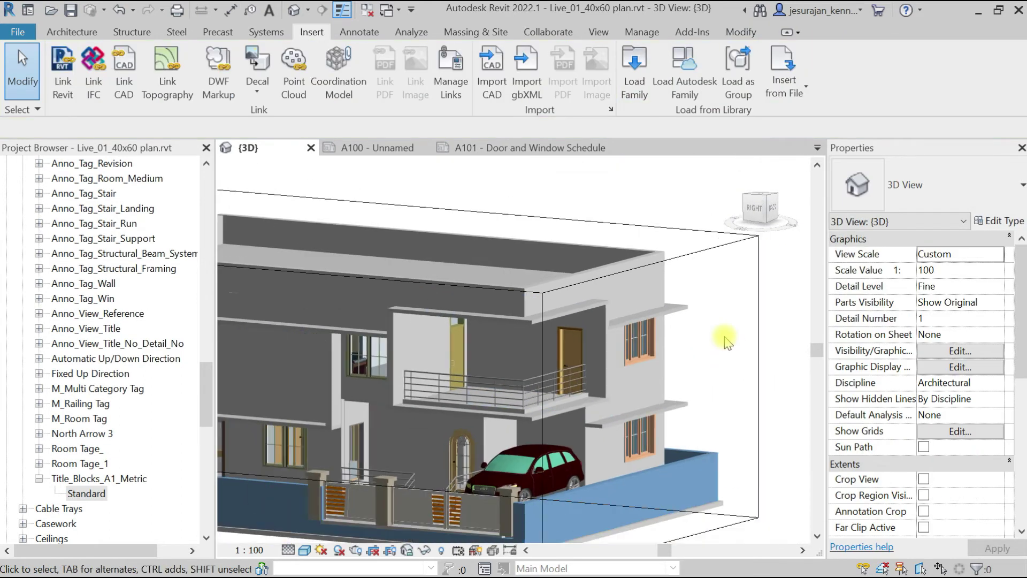
Select the section box and pull one of its faces inward to cut through the house.
scroll(726, 342, "down", 5)
left_click(722, 292)
middle_click_drag(721, 291, 687, 396, "shift")
left_click_drag(514, 374, 525, 364)
Examine the sectioned house and the windows and ventilators along its rear and left walls.
middle_click_drag(524, 364, 428, 332, "shift")
scroll(594, 337, "up", 8)
scroll(564, 349, "down", 5)
scroll(637, 332, "down", 4)
scroll(506, 341, "up", 3)
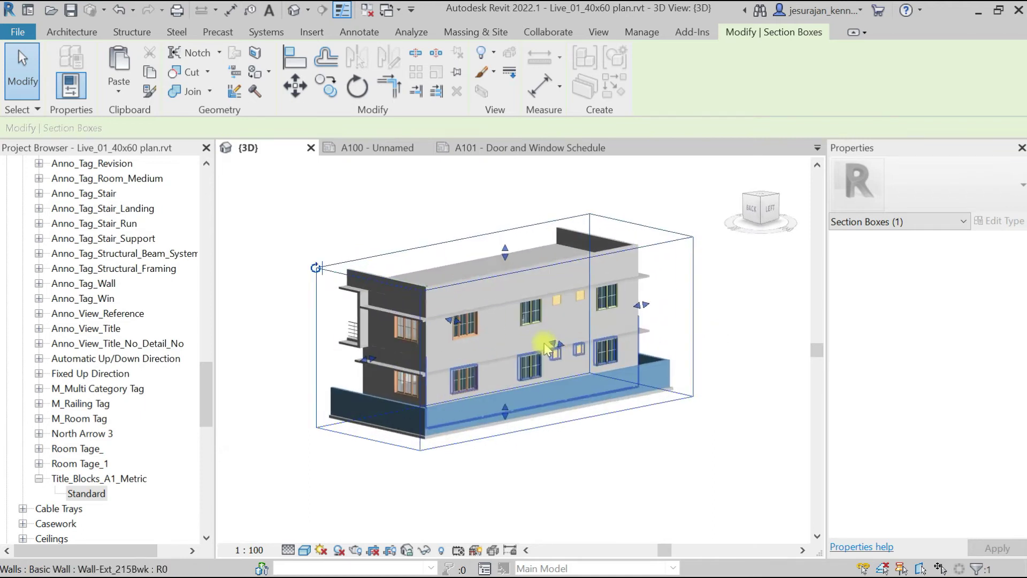
scroll(463, 396, "up", 5)
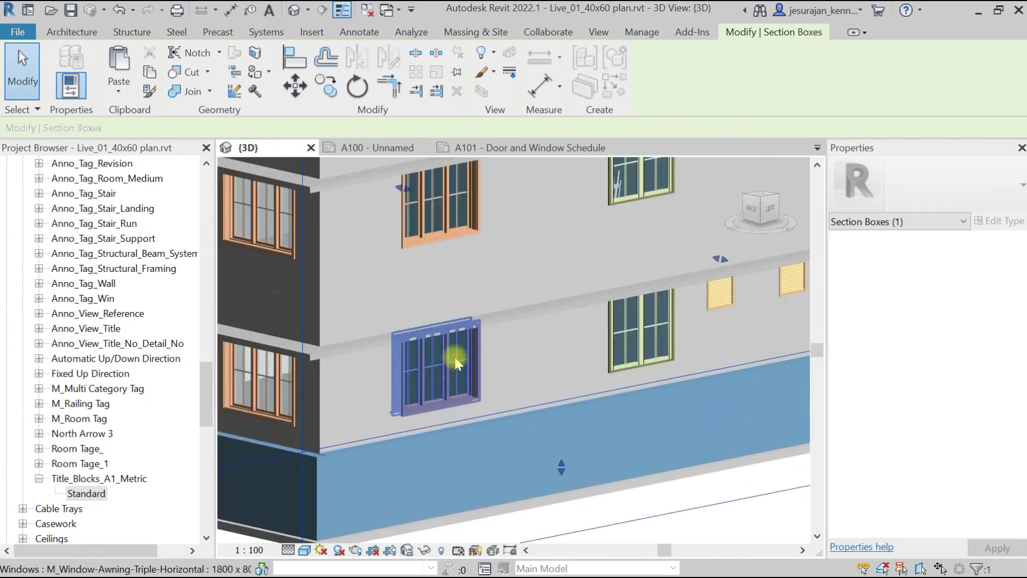
scroll(471, 339, "down", 3)
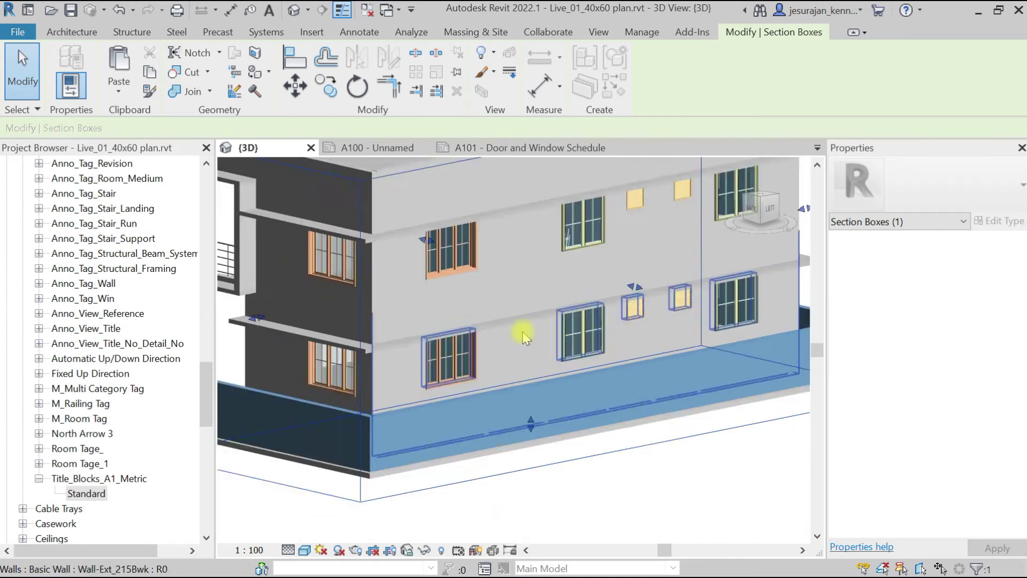
scroll(523, 336, "down", 5)
Turn off the Section Box so the 3D view shows the whole house uncut.
left_click(624, 430)
scroll(908, 419, "down", 5)
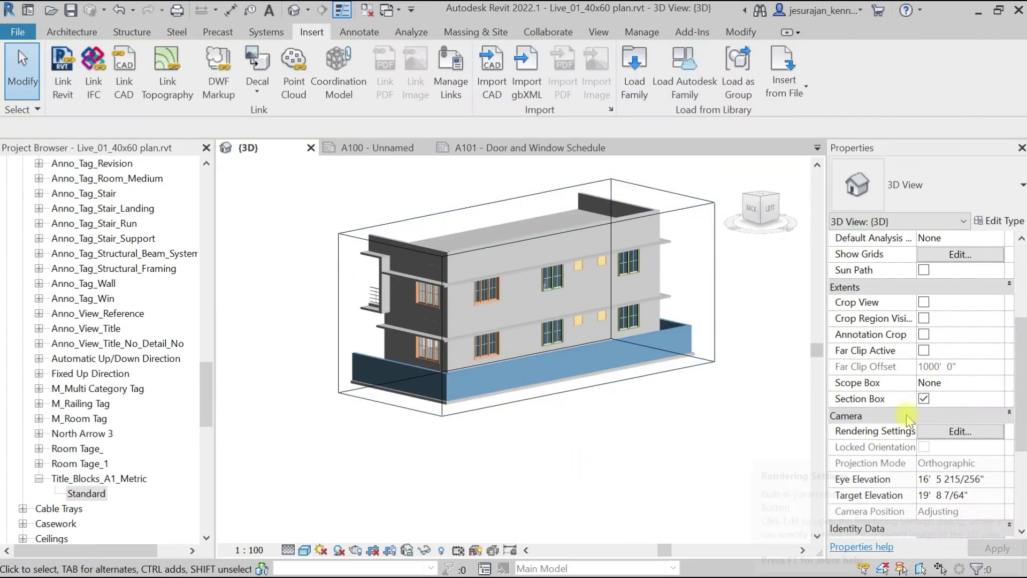
left_click(923, 399)
scroll(659, 409, "up", 2)
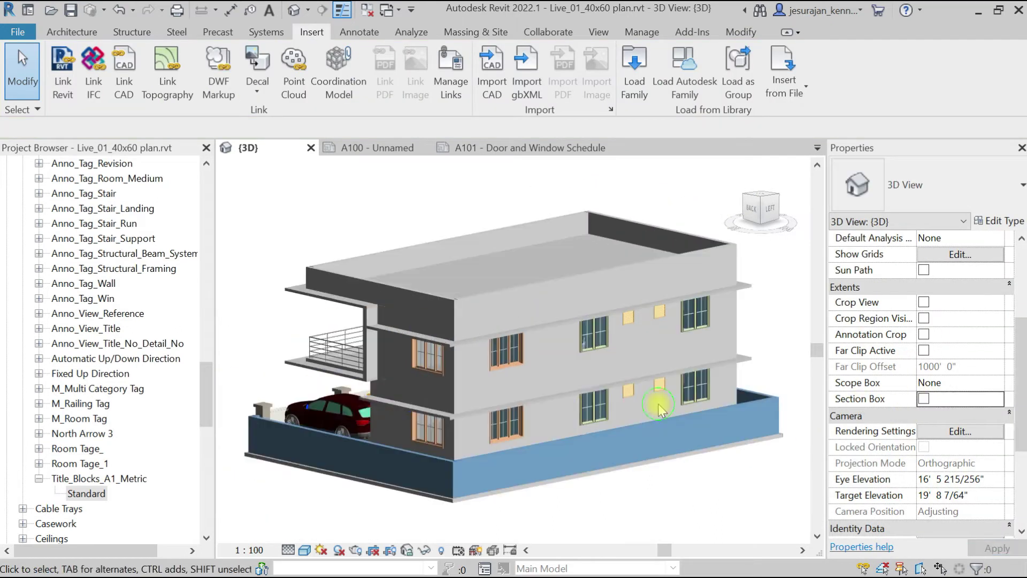
middle_click_drag(659, 409, 720, 457, "shift")
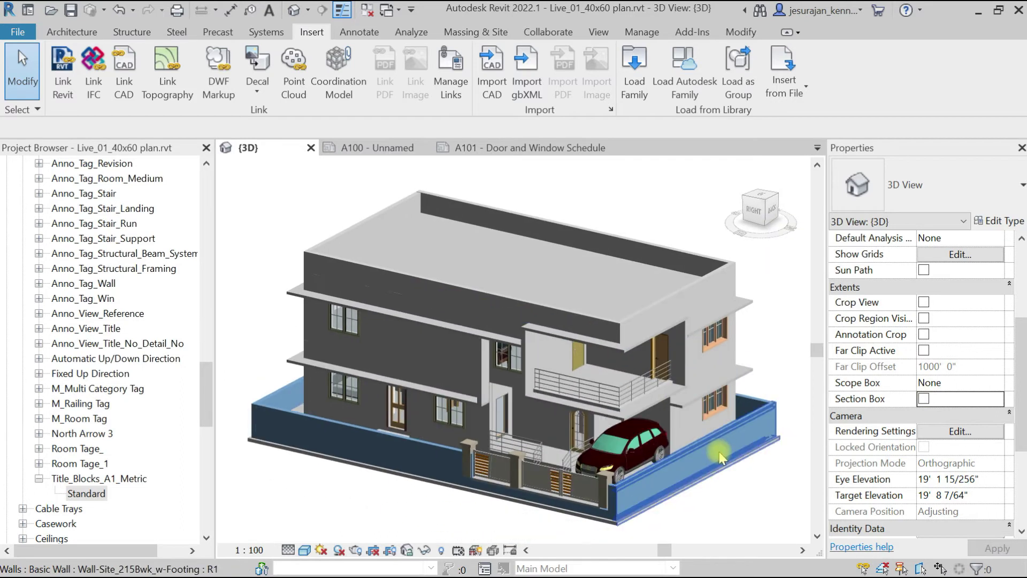
scroll(695, 459, "down", 2)
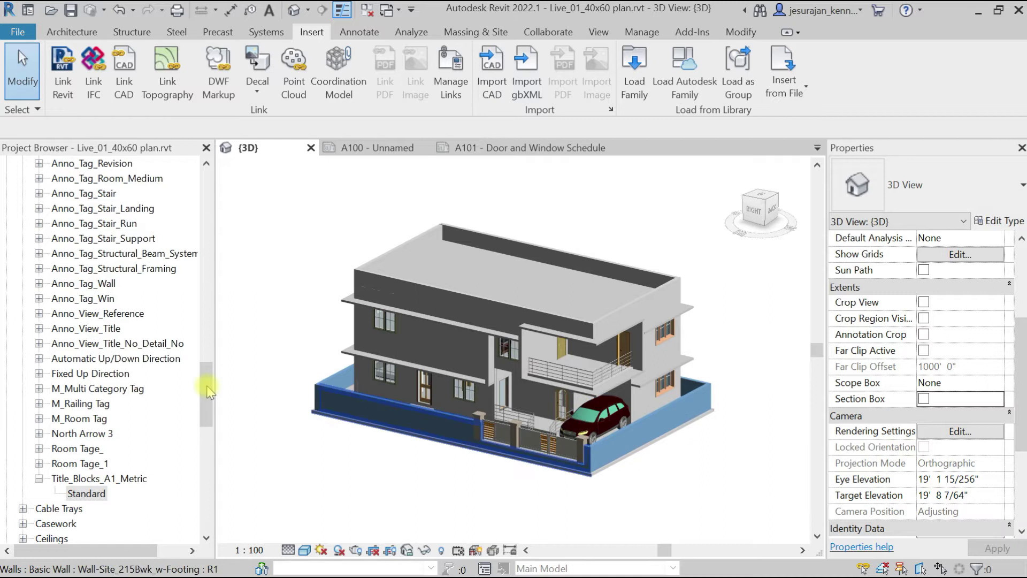
Start a new Schedule/Quantities schedule and check which disciplines its category filter includes.
left_click_drag(206, 399, 224, 195)
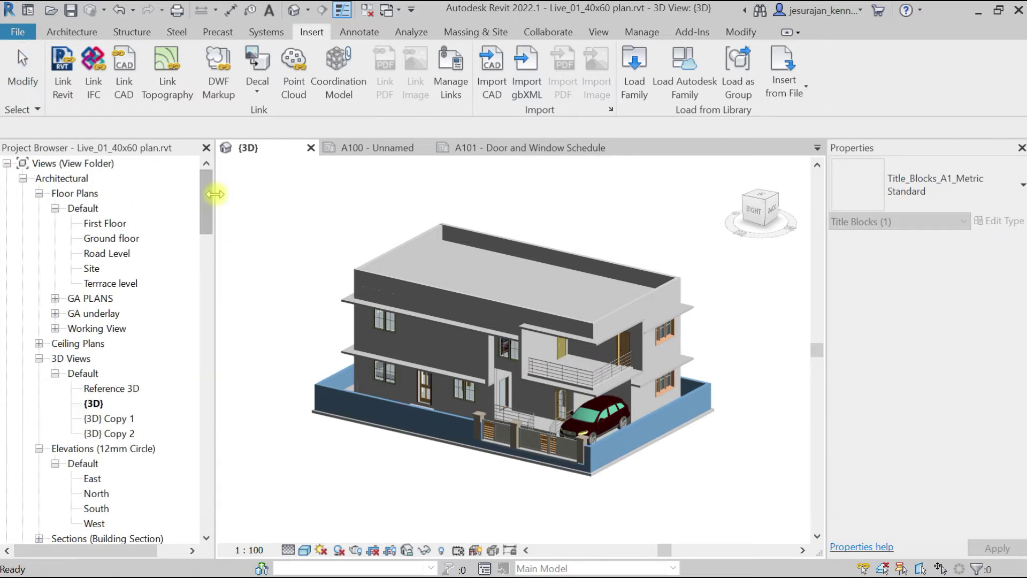
left_click(310, 205)
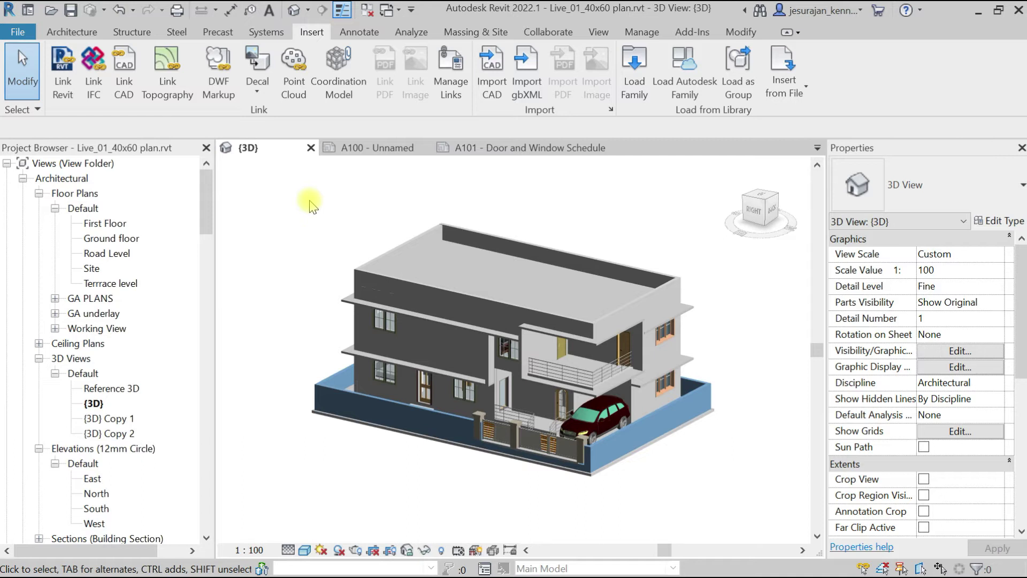
left_click(608, 33)
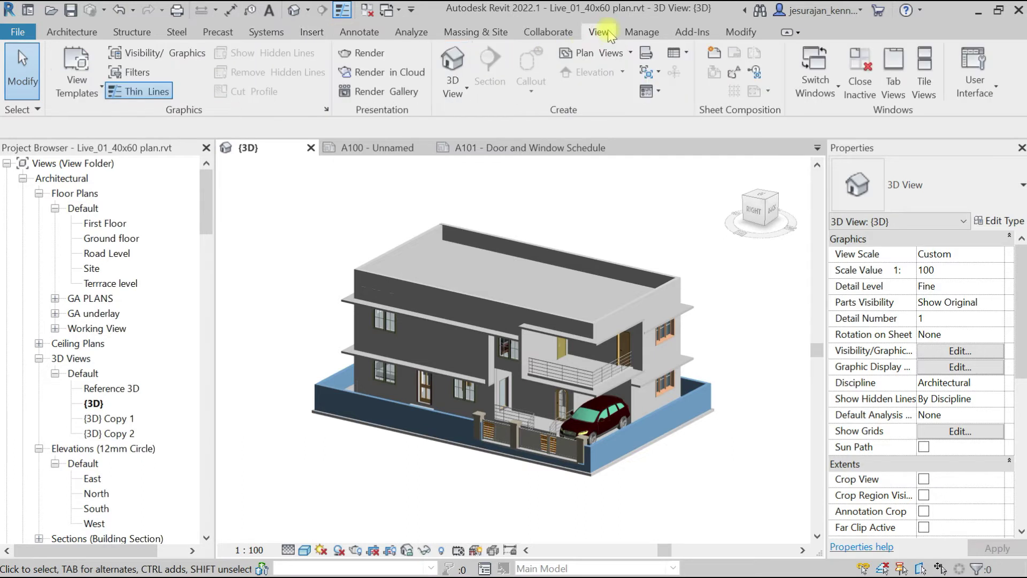
left_click(686, 53)
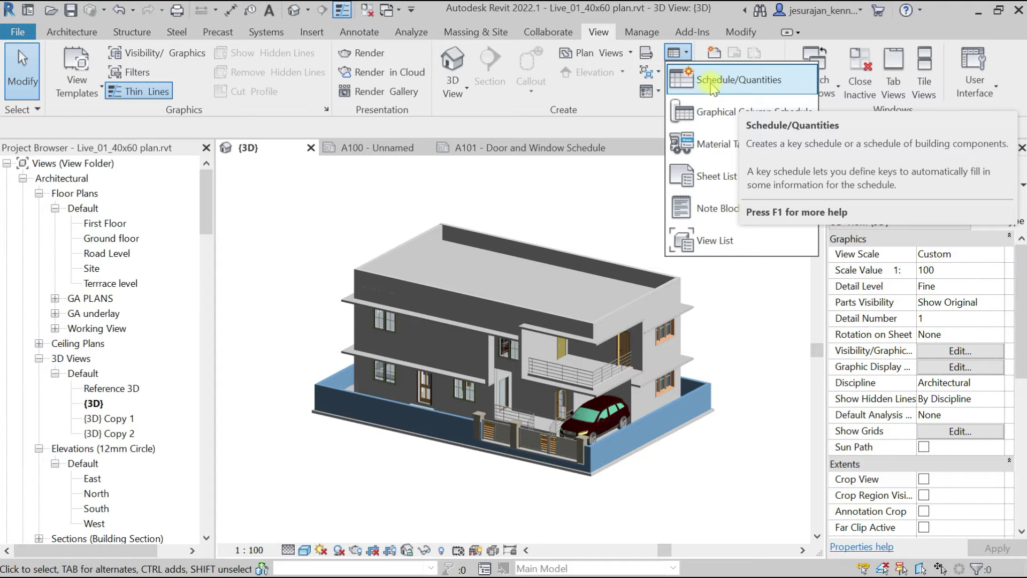
left_click(773, 89)
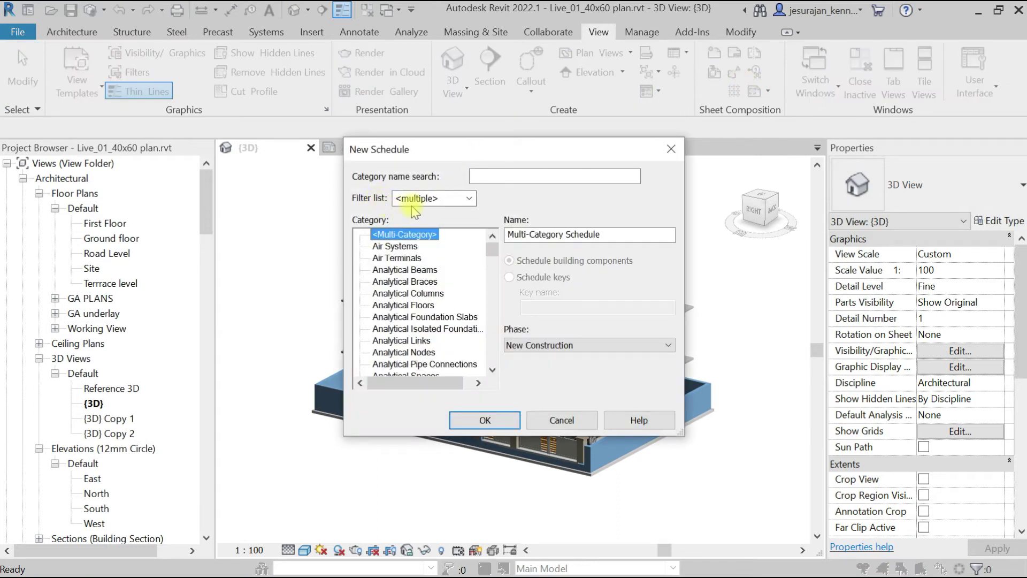
left_click(468, 200)
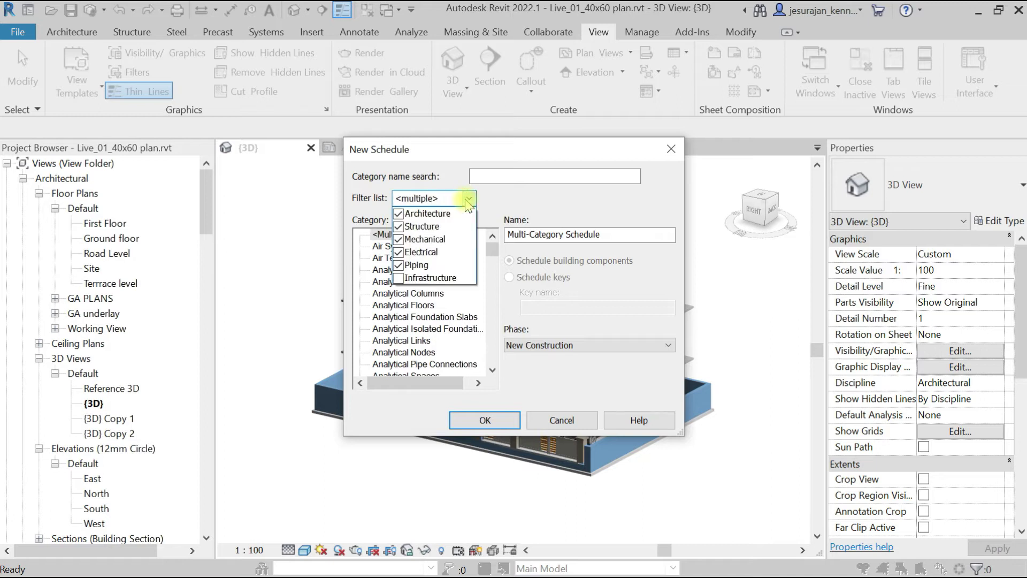
left_click(469, 201)
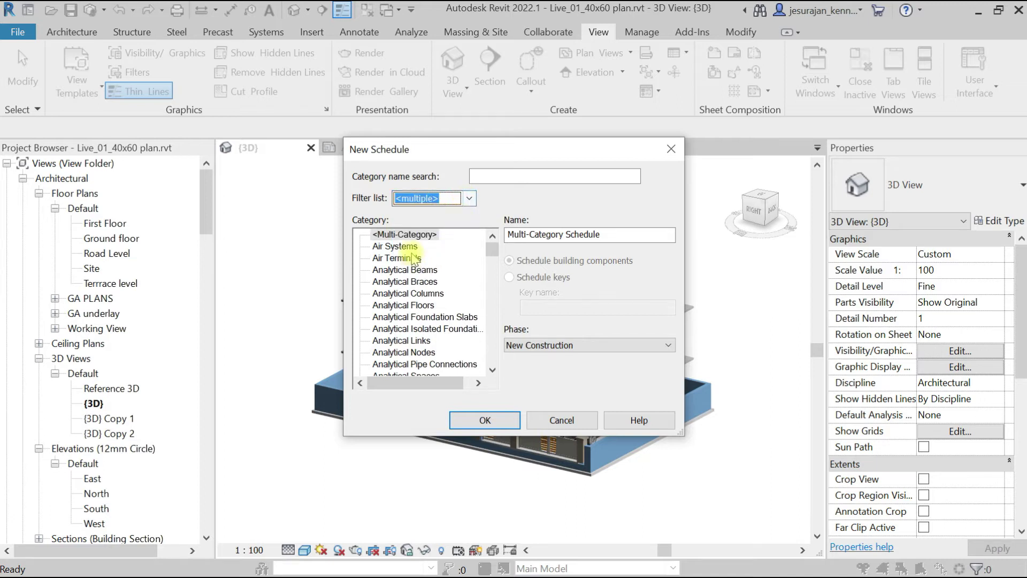
Create a building component schedule for the Windows category, named Windows Quantity.
left_click_drag(491, 250, 491, 354)
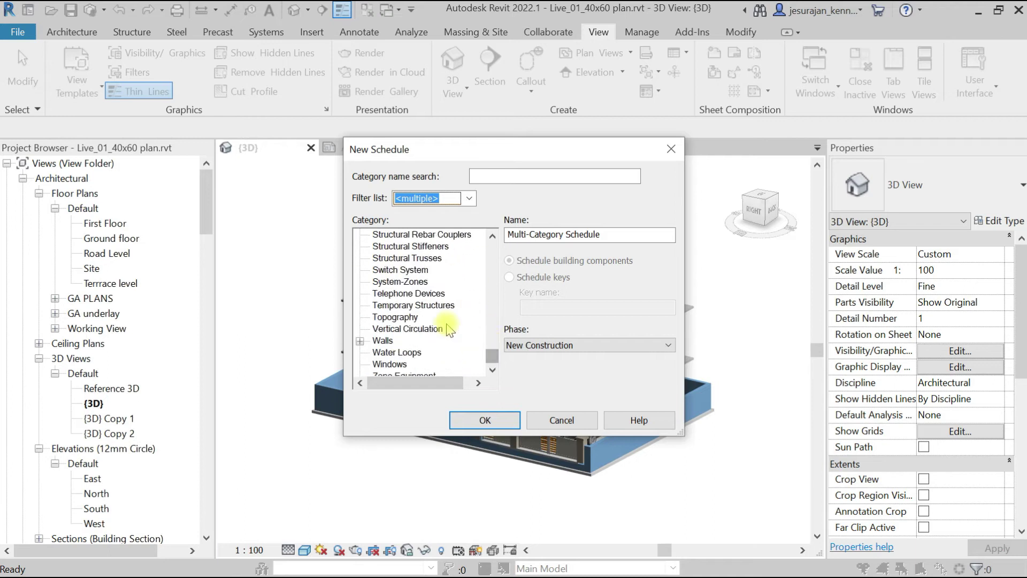
left_click(393, 354)
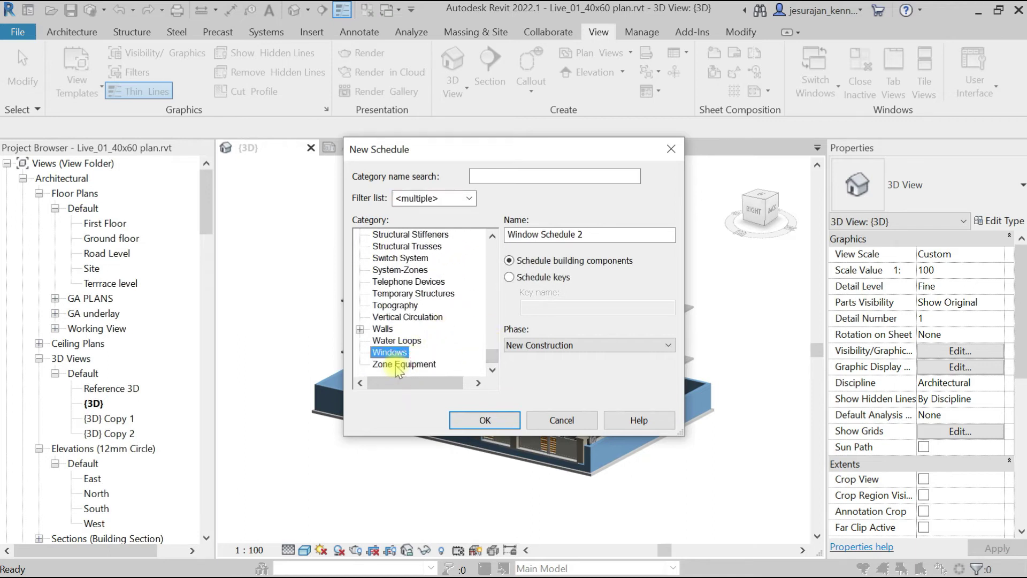
left_click_drag(608, 234, 492, 242)
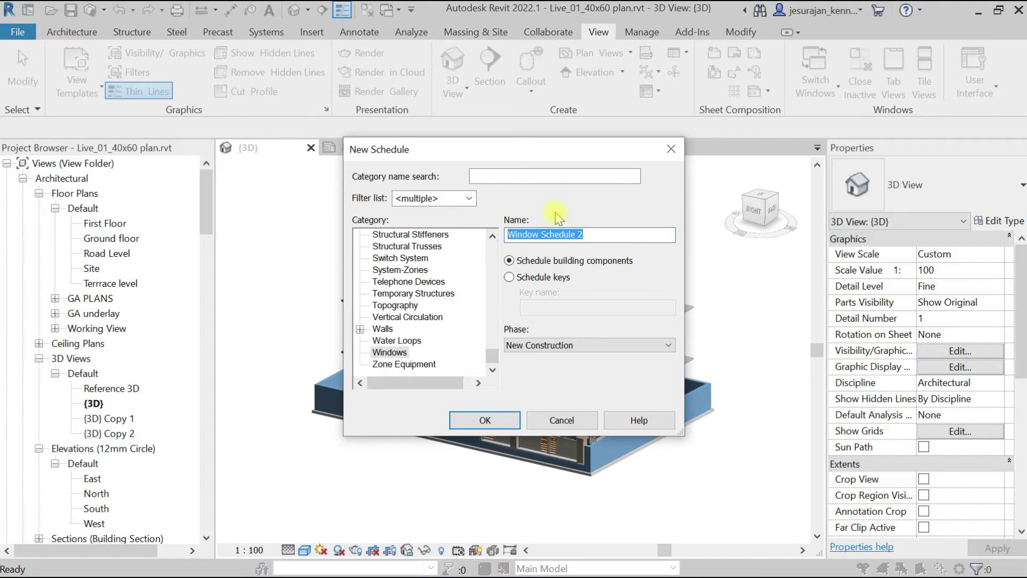
type("Windows Quantity")
left_click_drag(599, 237, 498, 237)
left_click(486, 420)
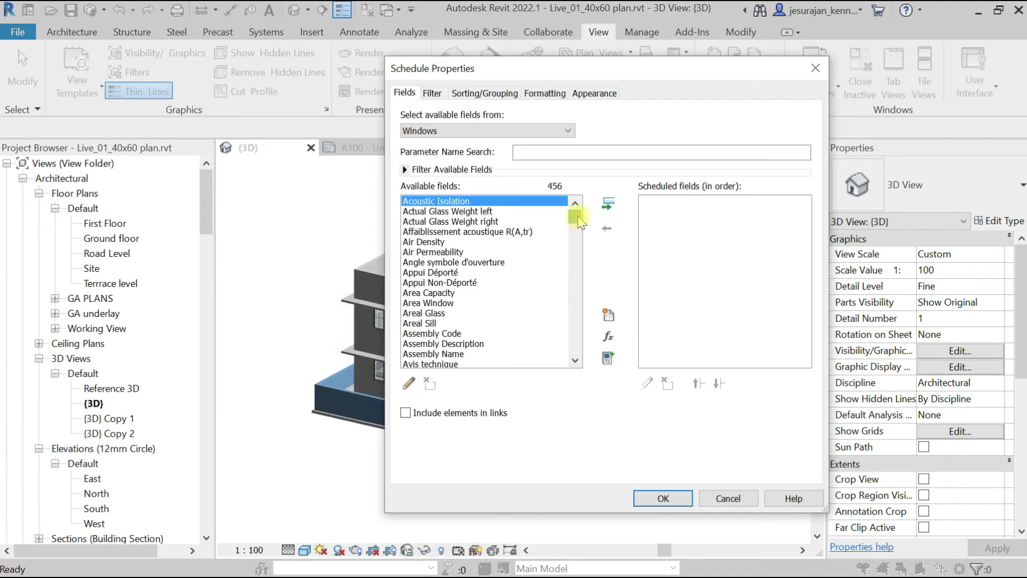
Find the Family and Type parameter by searching for "famil" and add it to the scheduled fields.
mouse_move(578, 222)
left_mouse_down()
mouse_move(577, 270)
mouse_move(577, 203)
left_mouse_up()
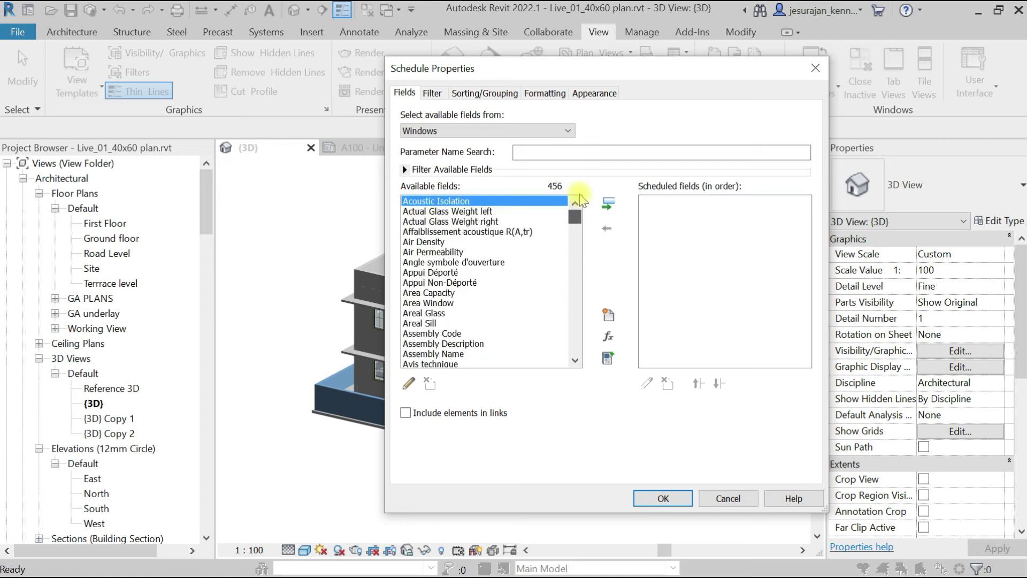
left_click(549, 154)
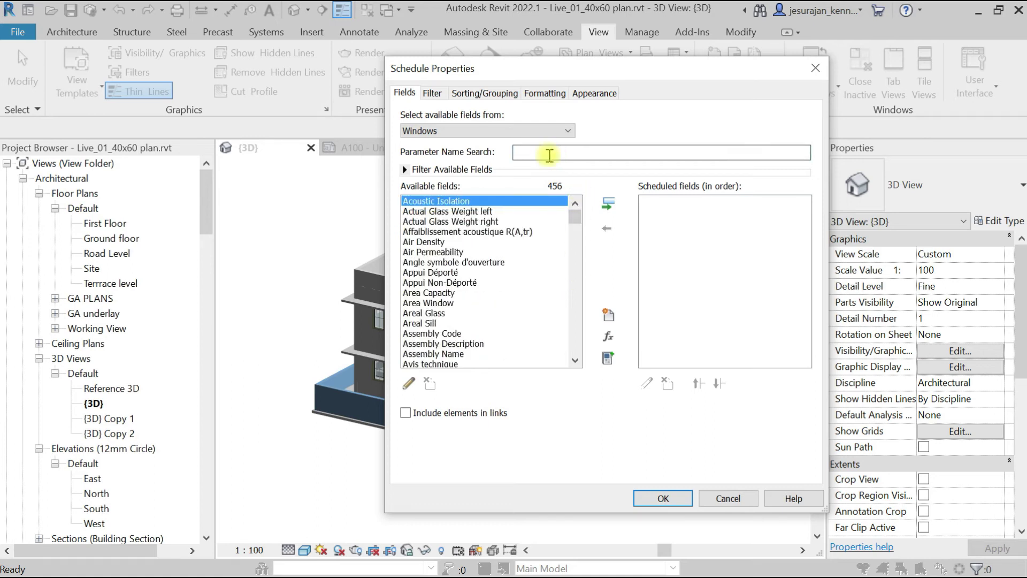
type("famil")
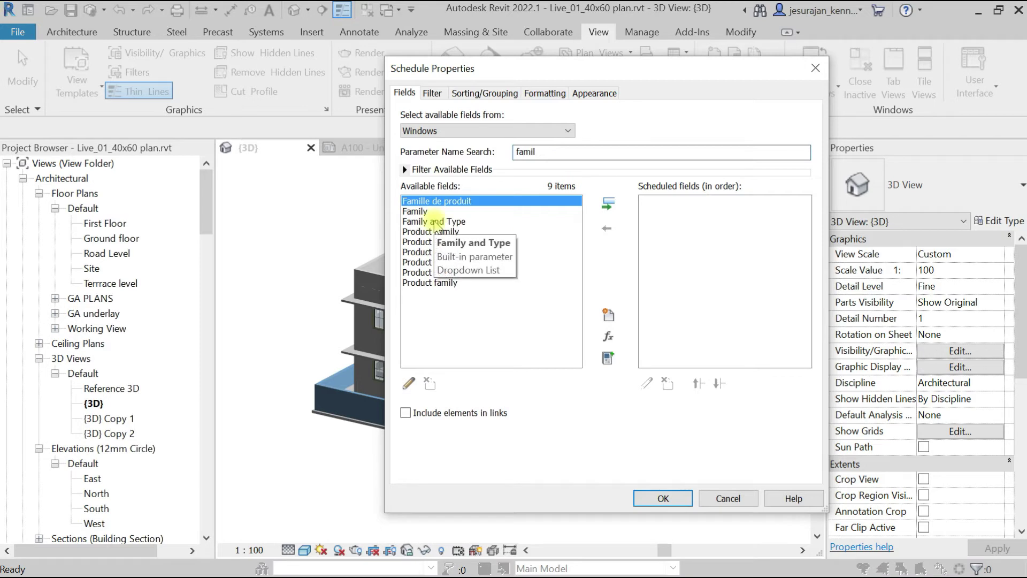
left_click(435, 222)
left_click(609, 203)
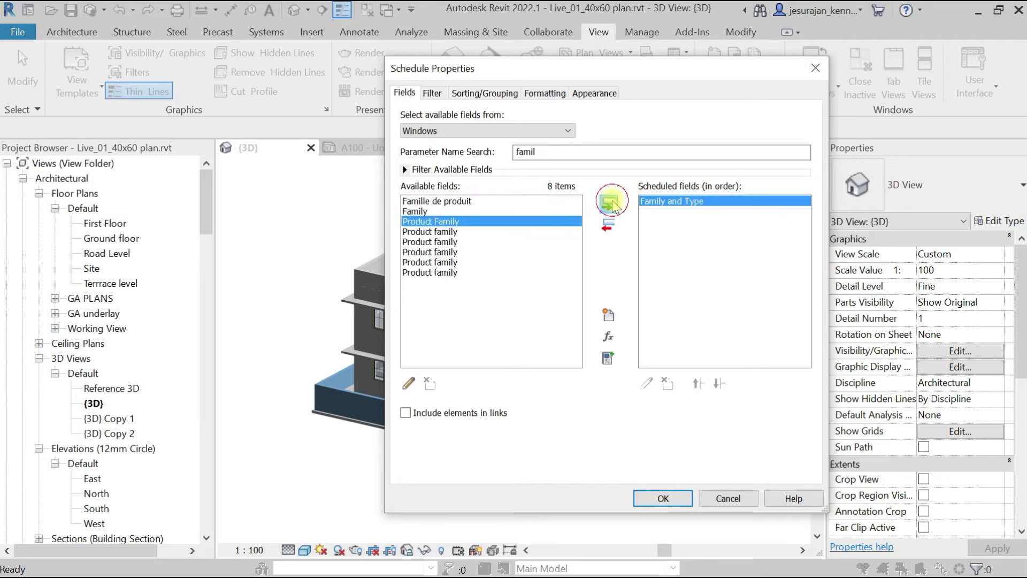
Search the available fields for "width" and add both Width parameters to the schedule.
left_click_drag(619, 151, 497, 154)
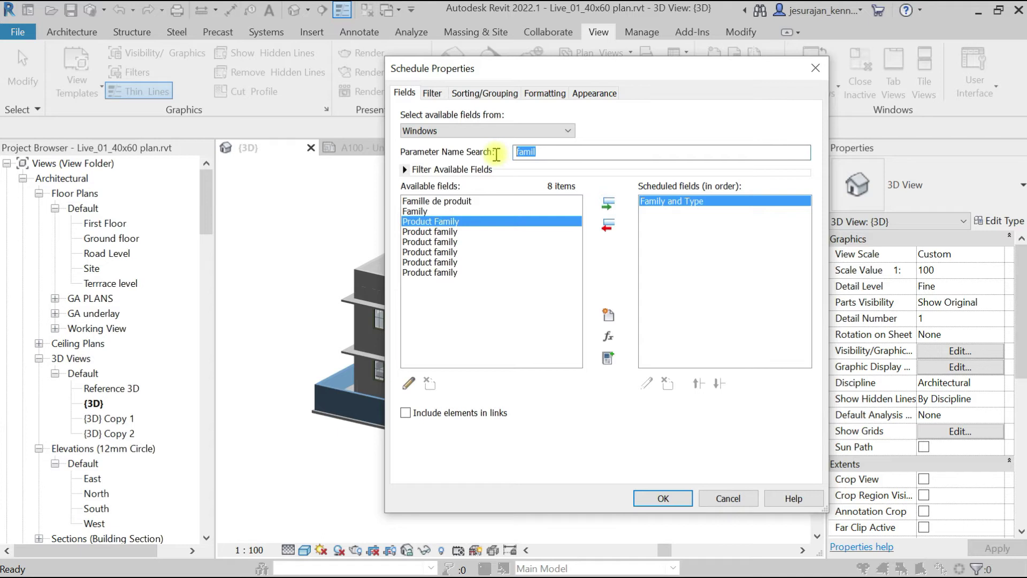
type("width")
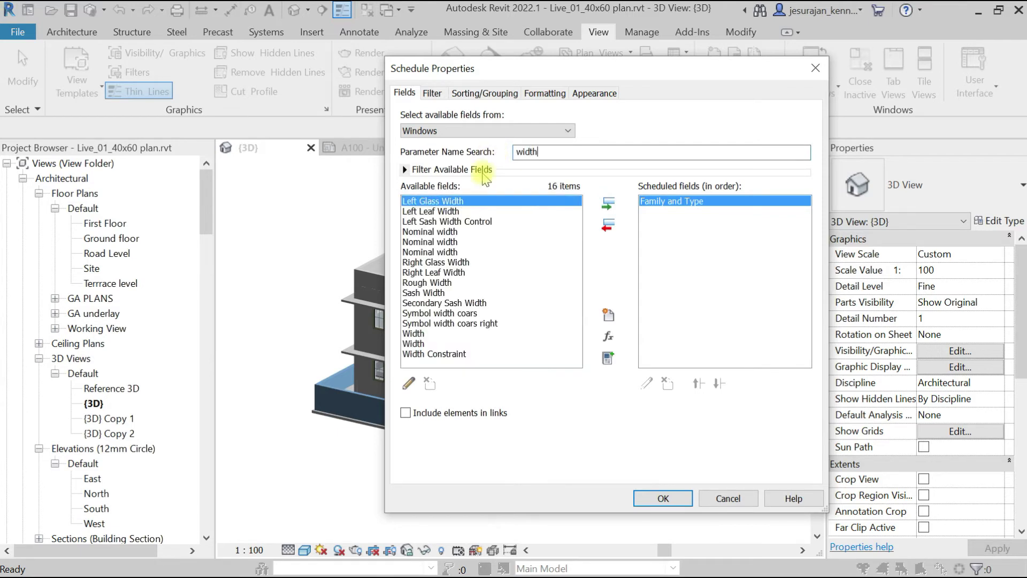
mouse_move(429, 349)
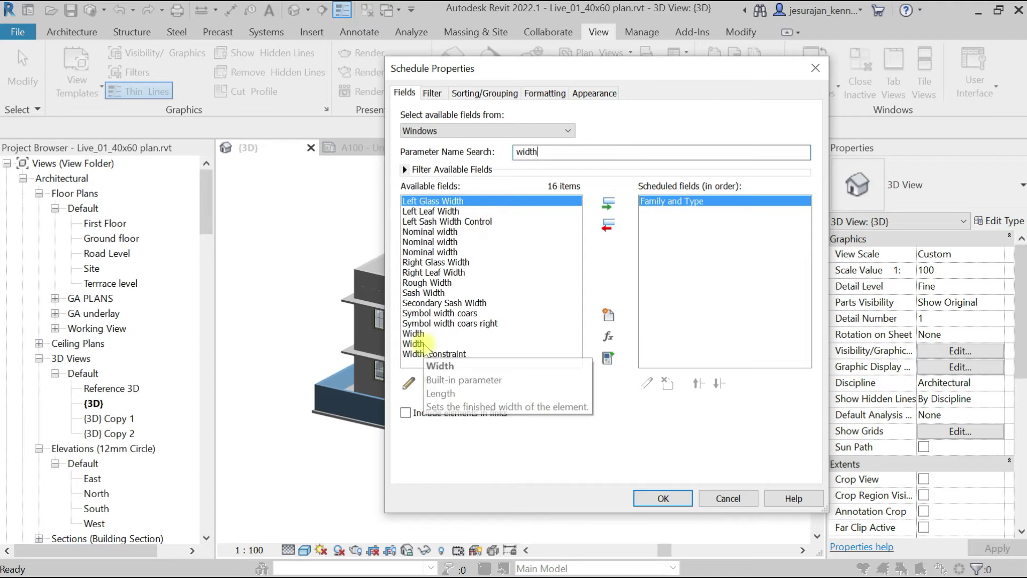
left_click(429, 348)
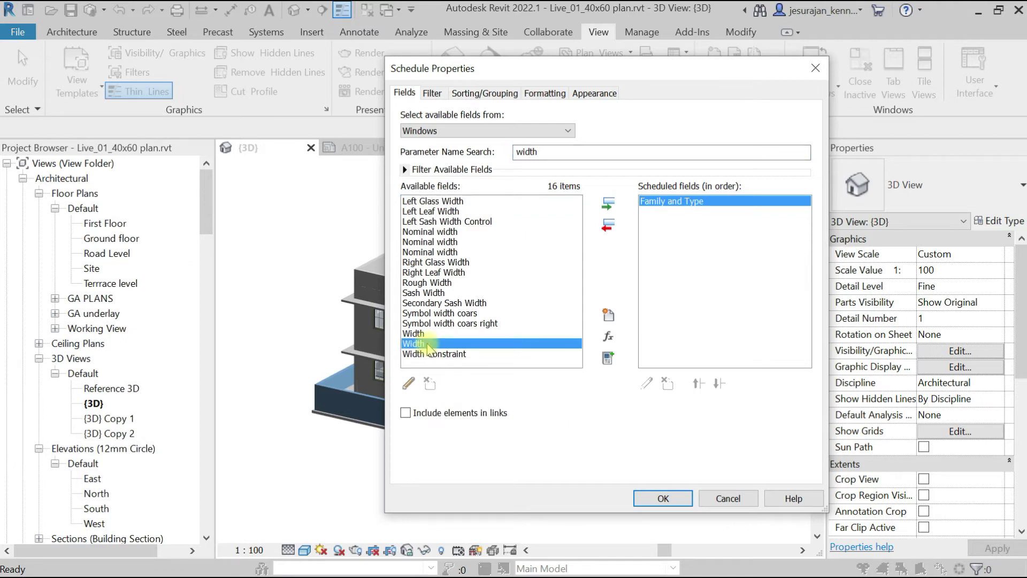
left_click(608, 204)
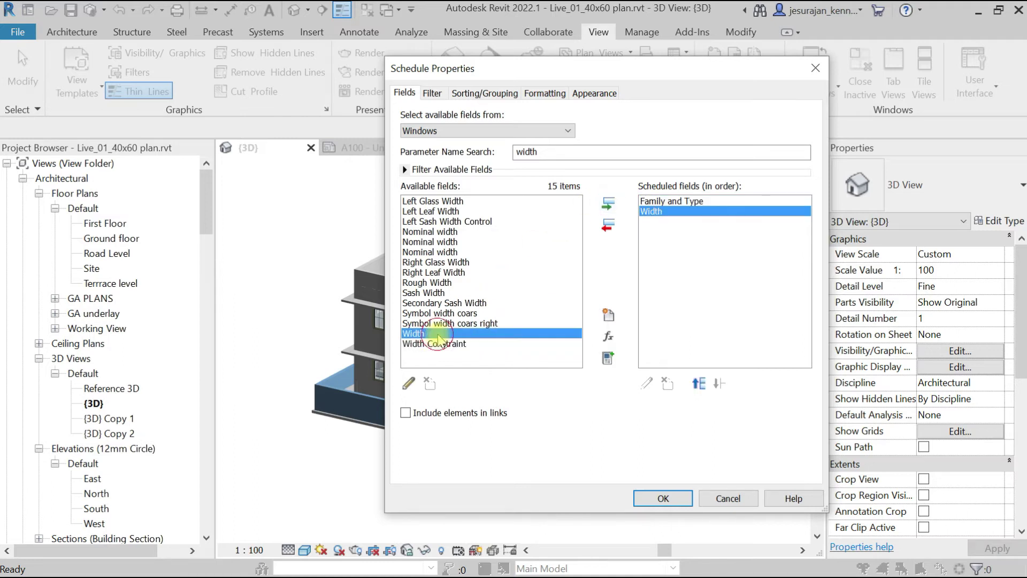
left_click(607, 204)
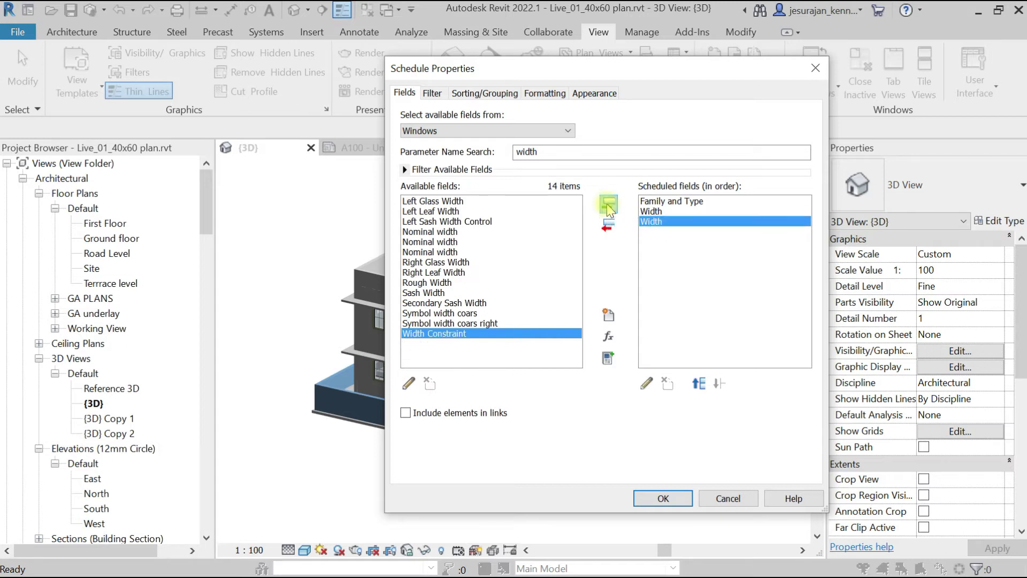
Search the available fields for "height" and add both Height parameters to the schedule.
left_click_drag(558, 155, 498, 157)
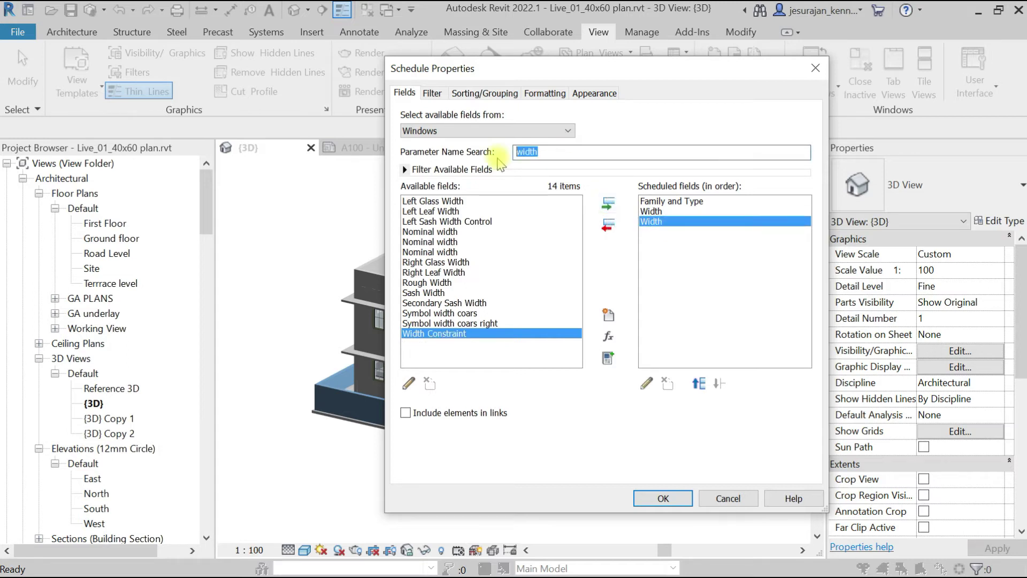
type("heigh")
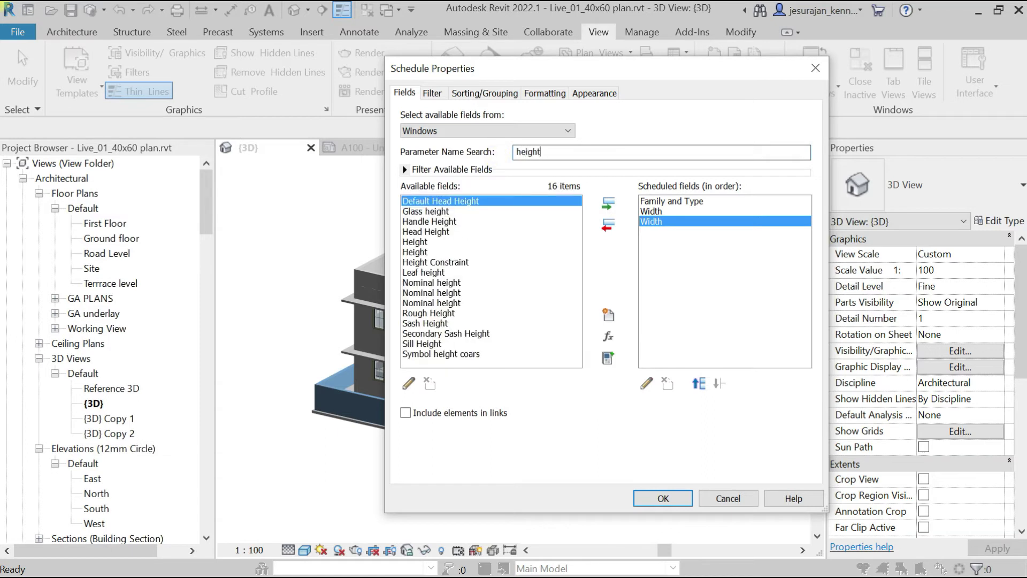
type("t")
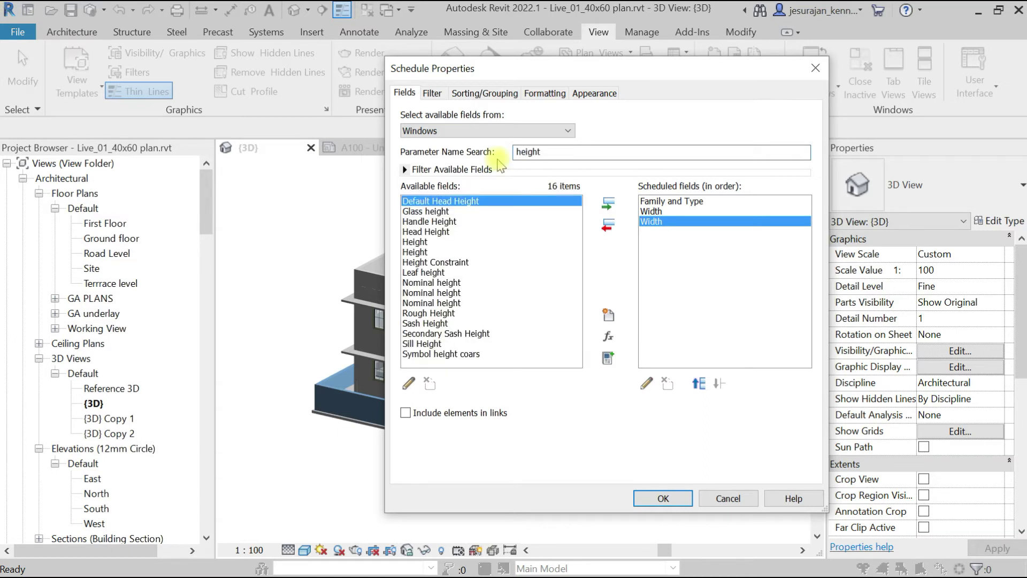
left_click(423, 252)
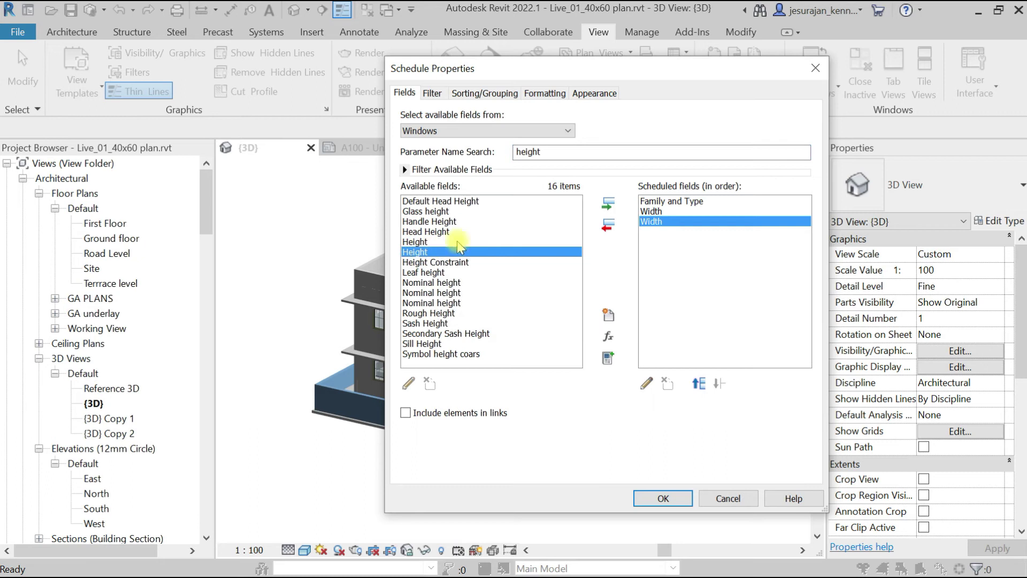
left_click(608, 203)
left_click(470, 242)
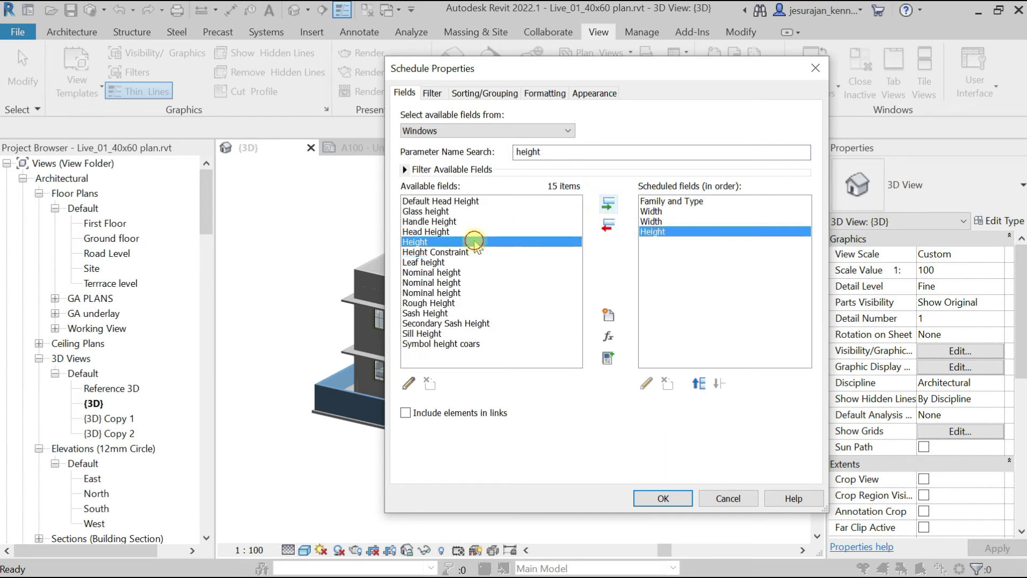
left_click(609, 204)
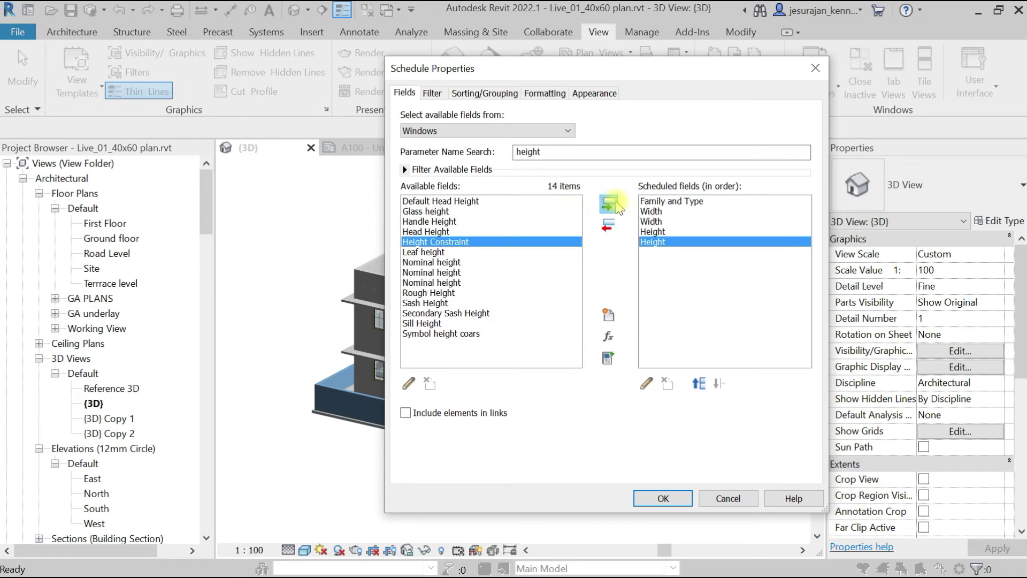
Check the parameter properties of the second Height field and remove that shared parameter, keeping the built-in Height in the schedule.
left_click(647, 383)
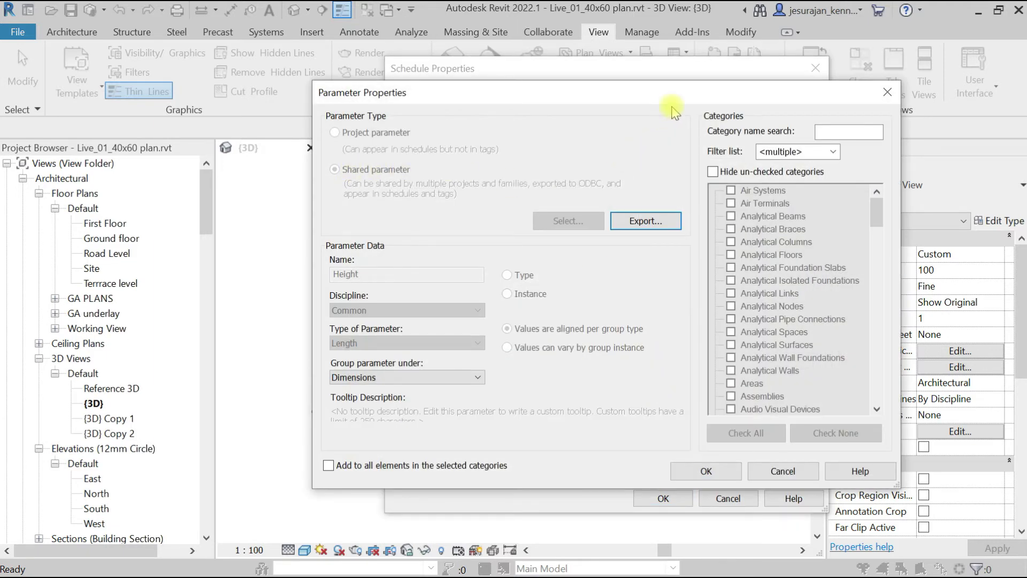
left_click_drag(671, 102, 647, 81)
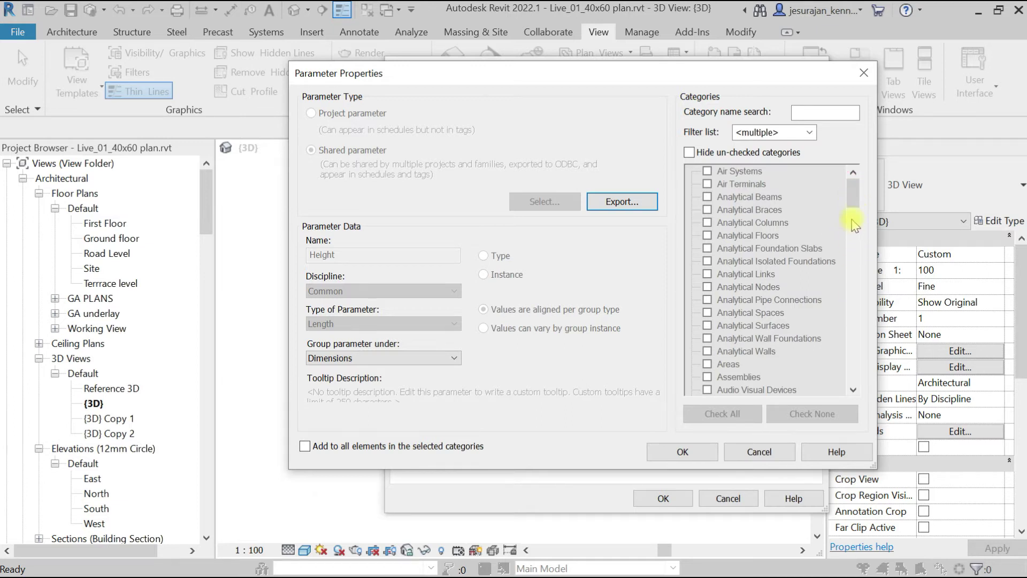
left_click(863, 73)
left_click(653, 232)
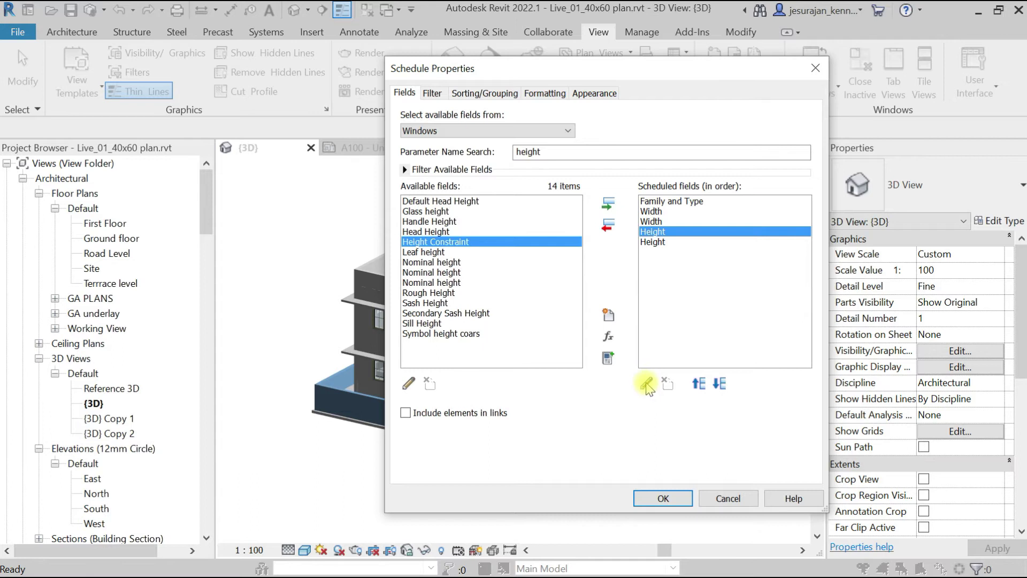
mouse_move(672, 239)
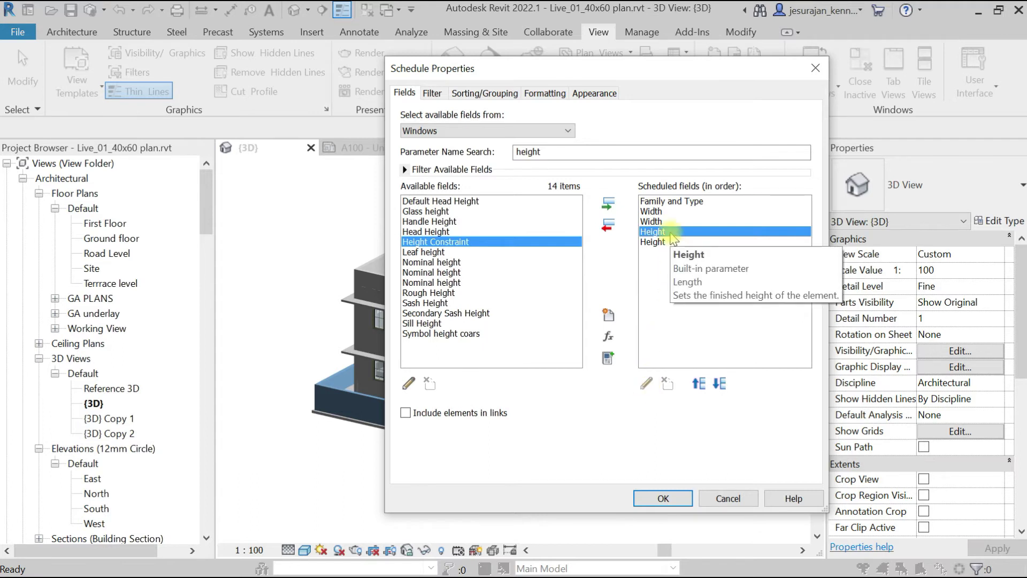
left_click(671, 242)
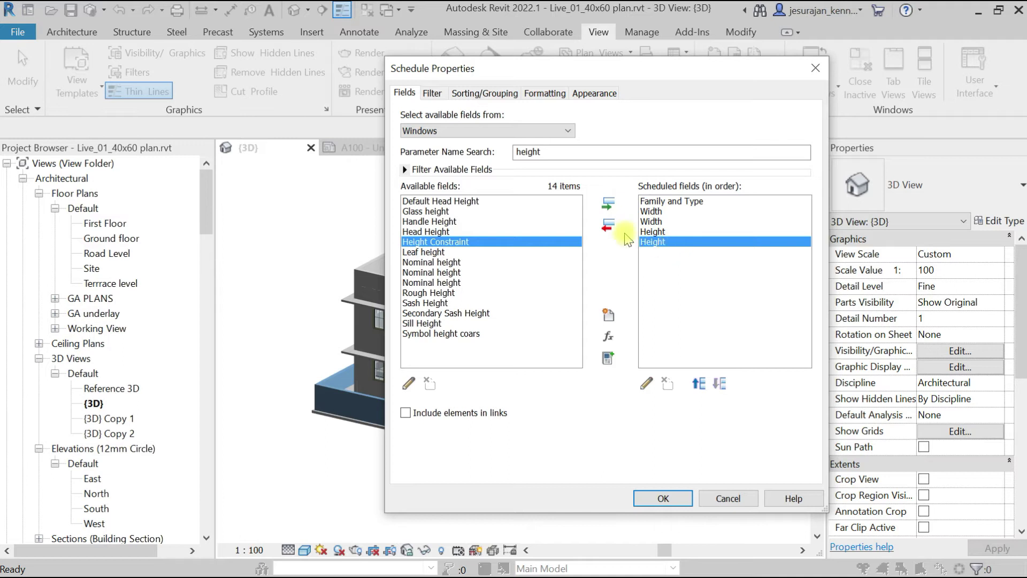
left_click(608, 227)
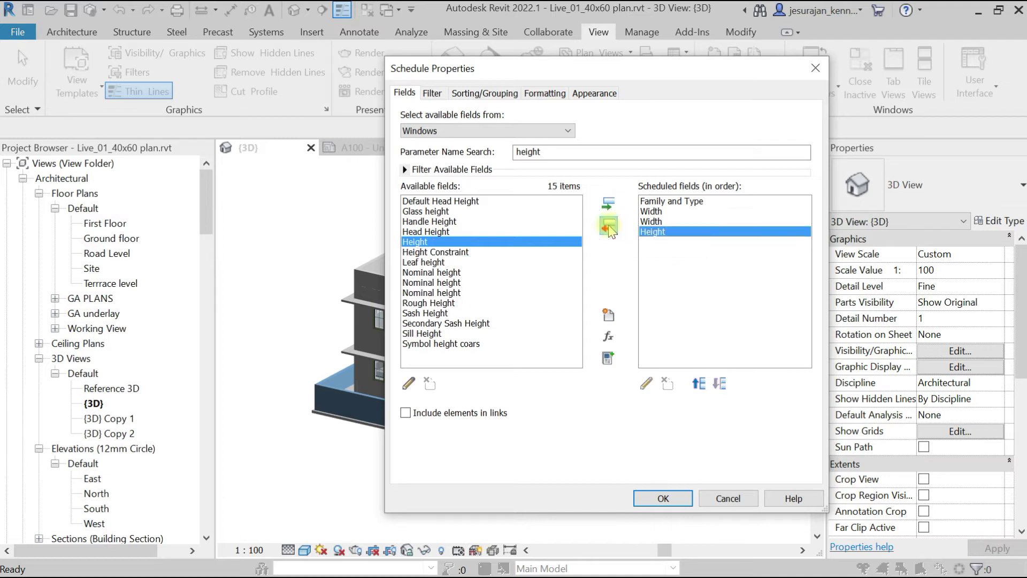
Inspect the parameter properties of the second Width field in the scheduled fields.
left_click(652, 221)
left_click(649, 383)
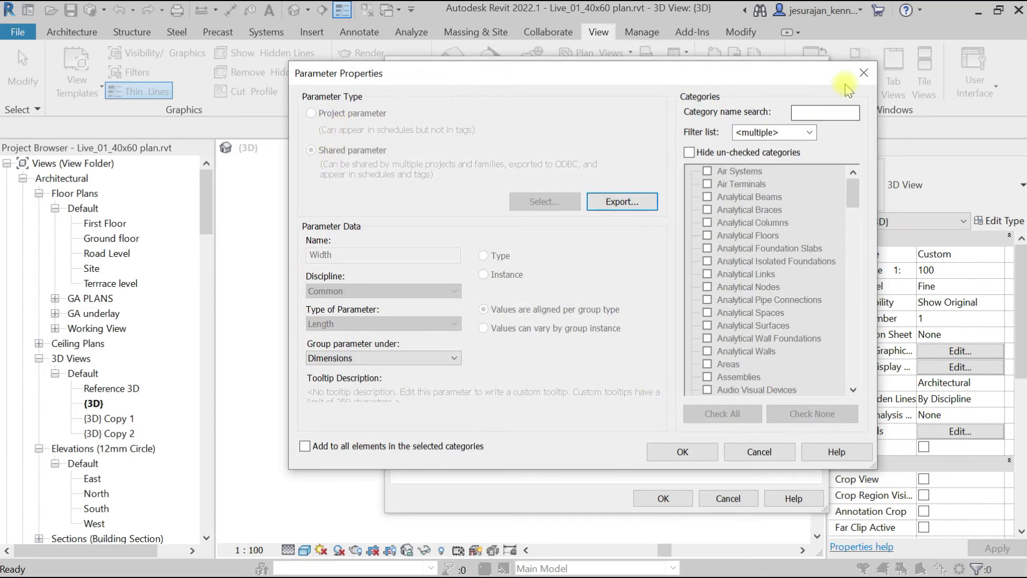
left_click(863, 73)
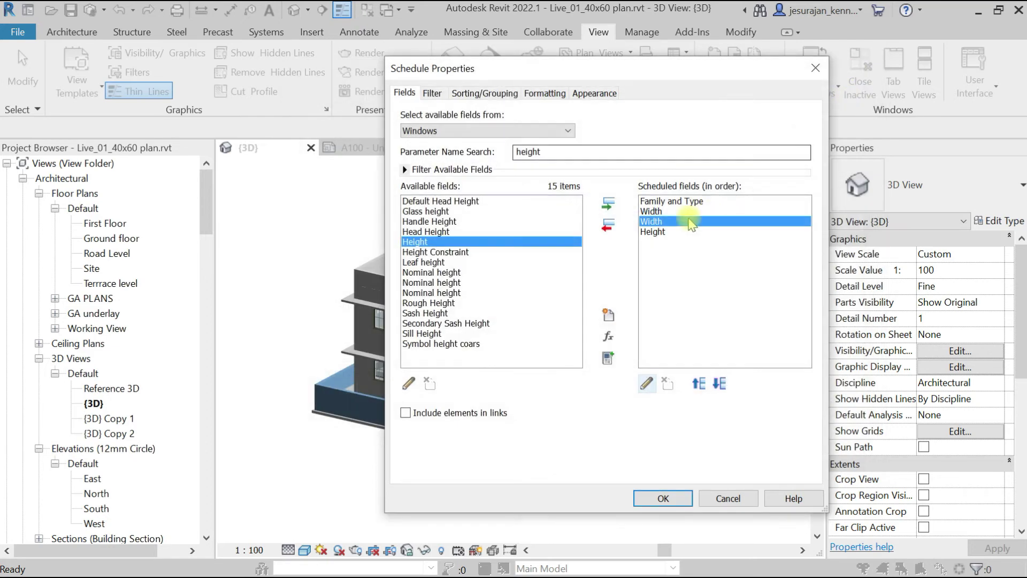
Remove the first Width parameter from the scheduled fields, keeping Family and Type, the other Width, and Height.
left_click(652, 212)
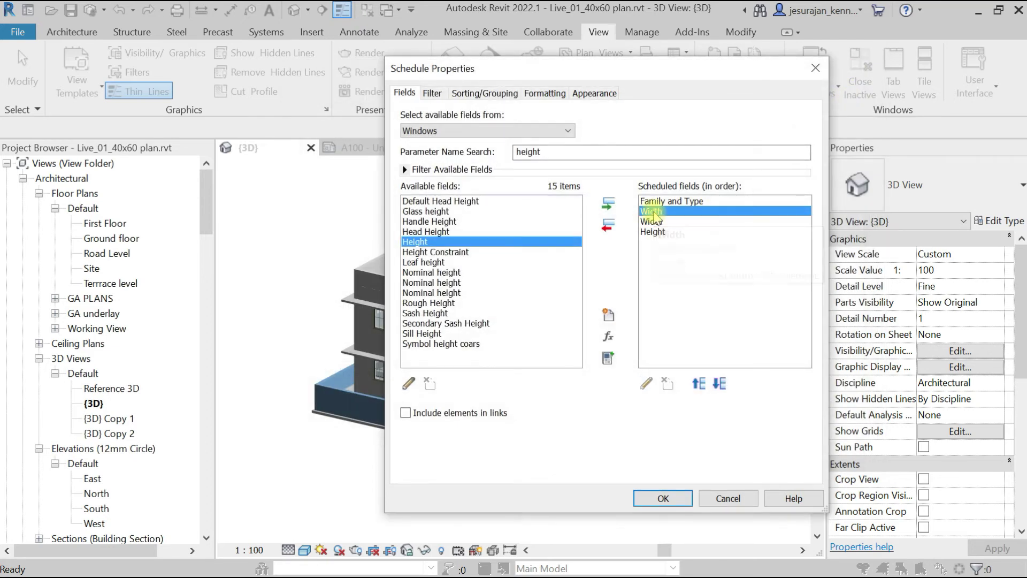
left_click(610, 228)
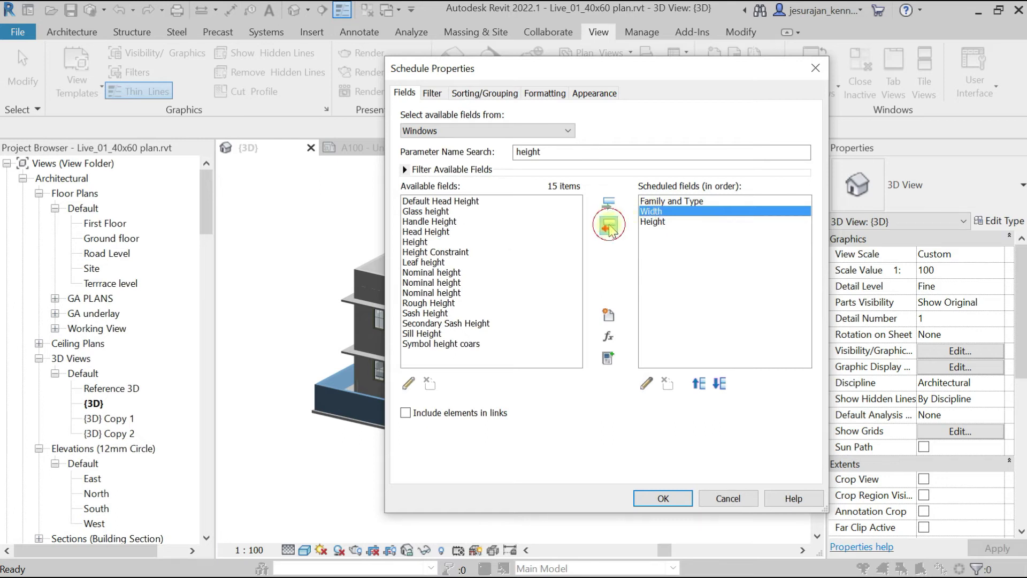
left_click(677, 201)
left_click(678, 213)
left_click(679, 222)
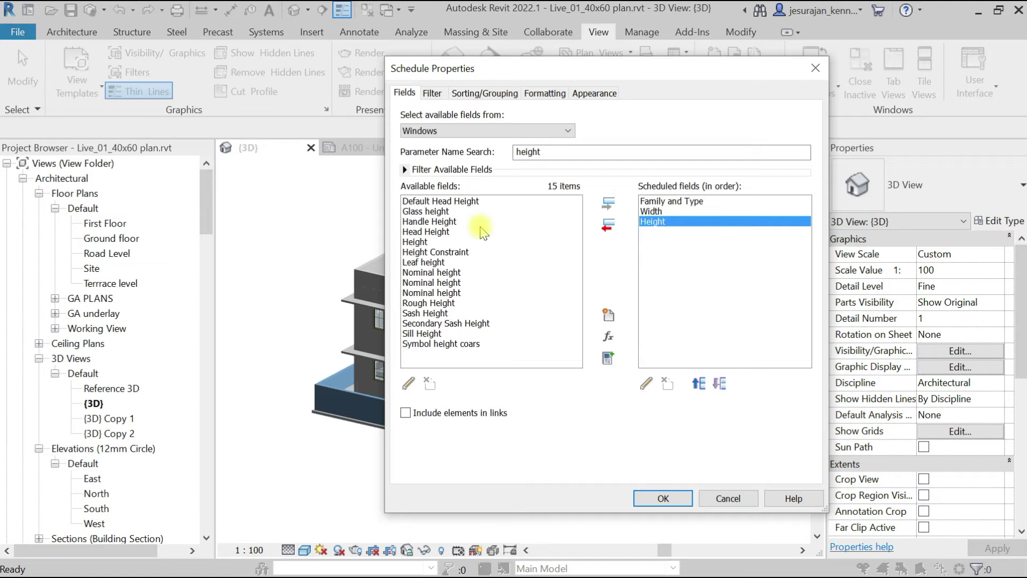
Search the available fields for "count" and add the Count parameter to the schedule.
left_click(470, 241)
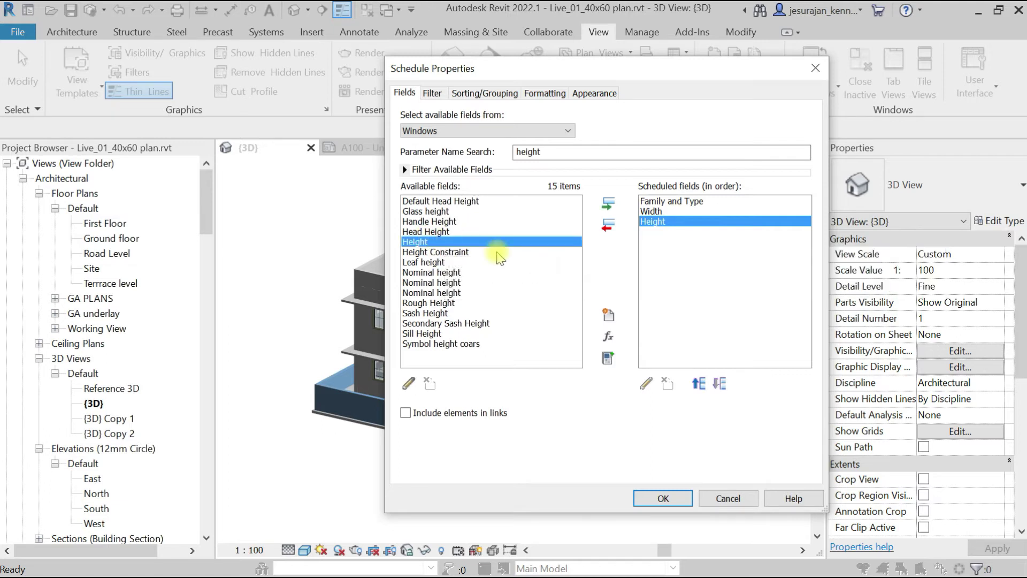
double_click(577, 152)
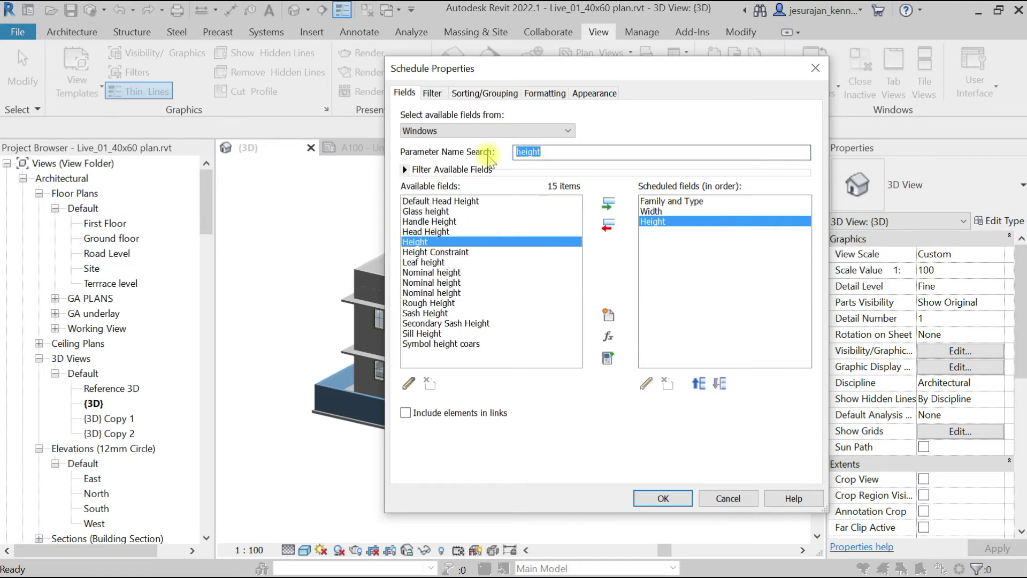
type("count")
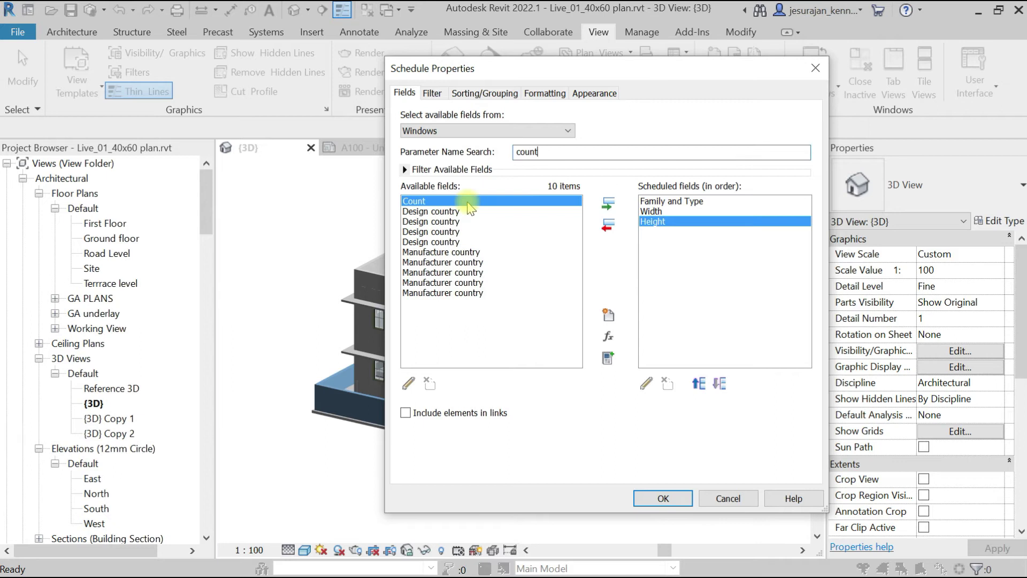
left_click(608, 203)
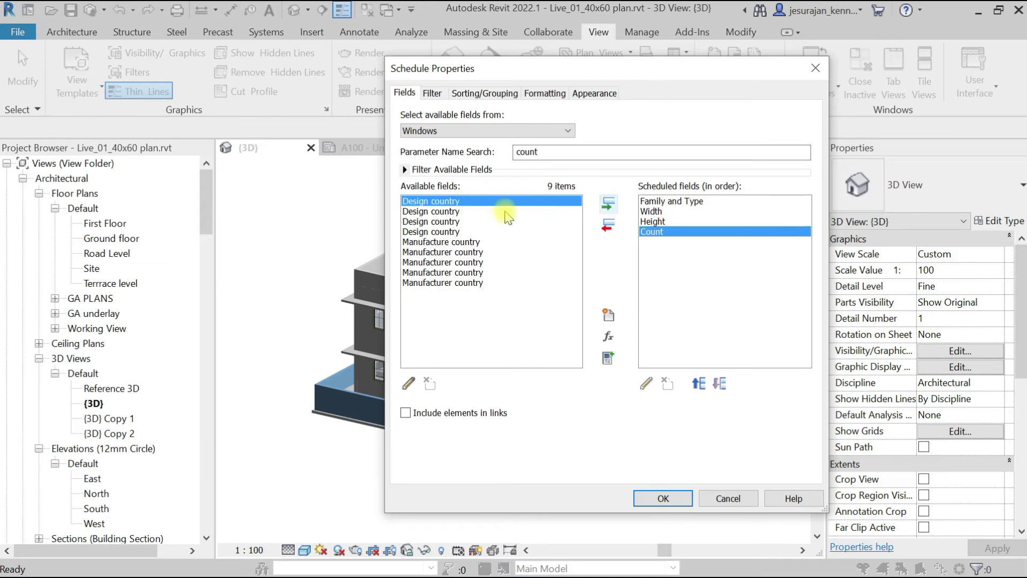
Search the available fields for "Type mar", add Type Mark to the schedule, and create the schedule.
double_click(559, 152)
type("Ty")
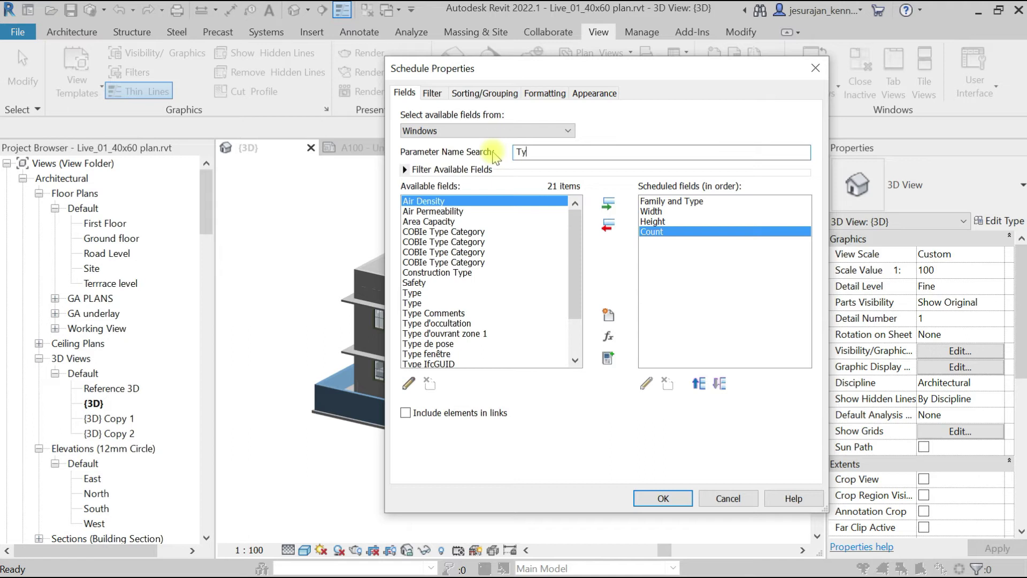
type("pe")
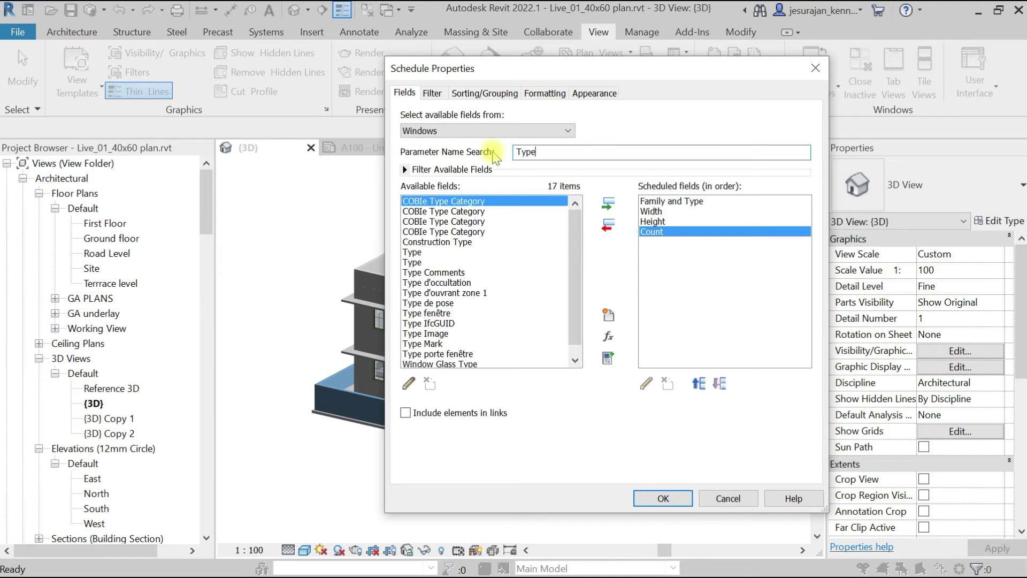
type(" mar")
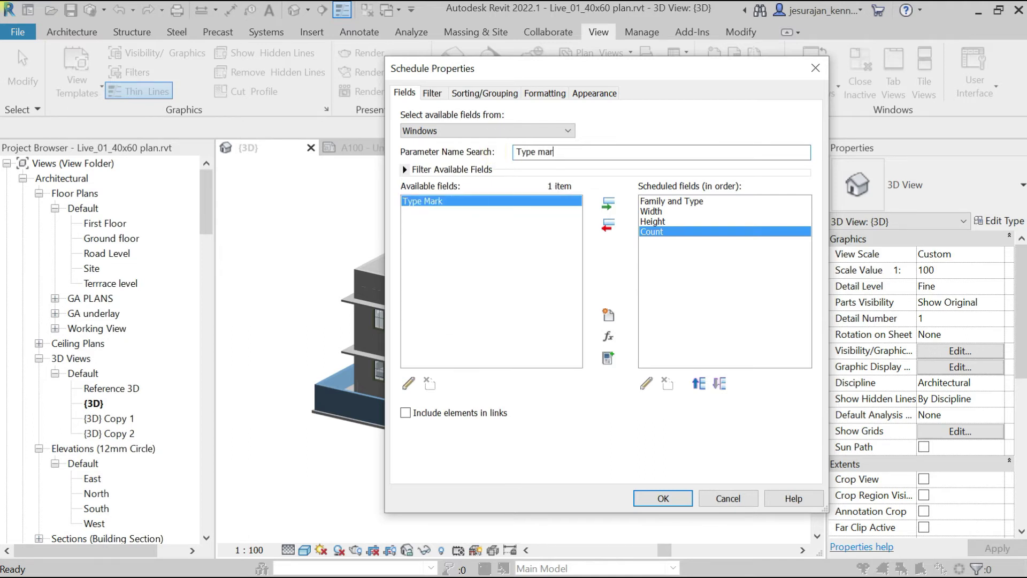
left_click(608, 204)
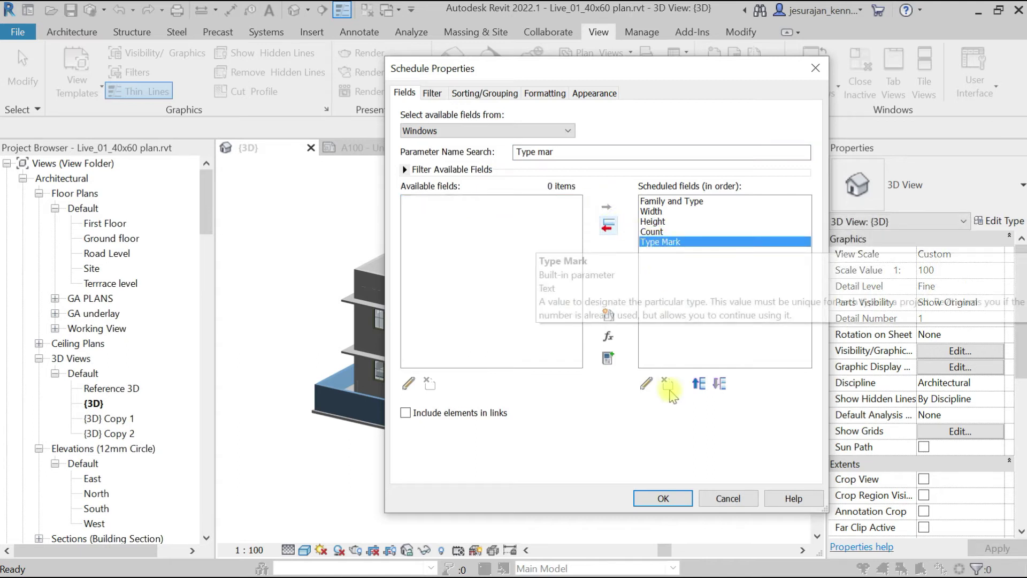
left_click(665, 499)
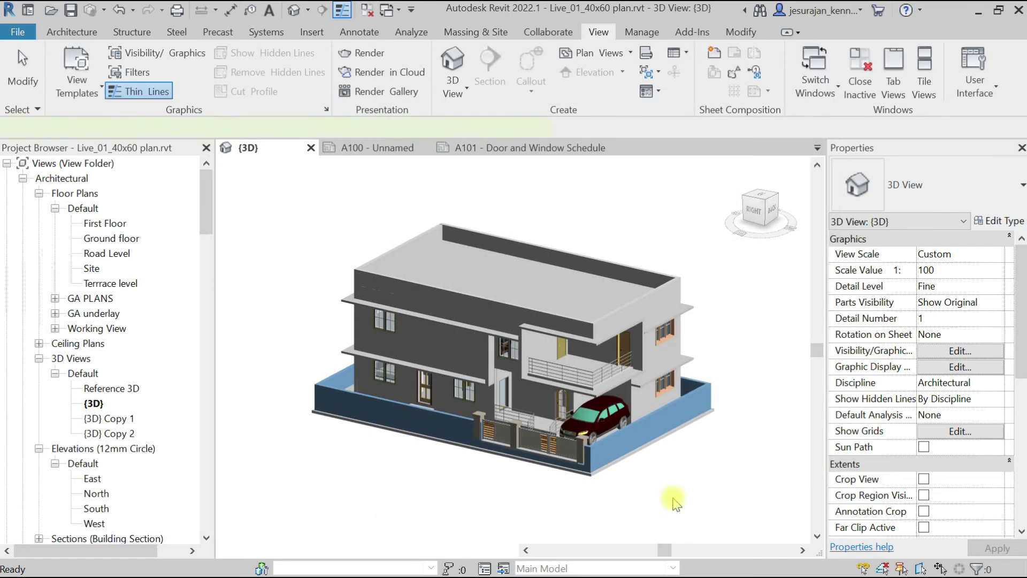
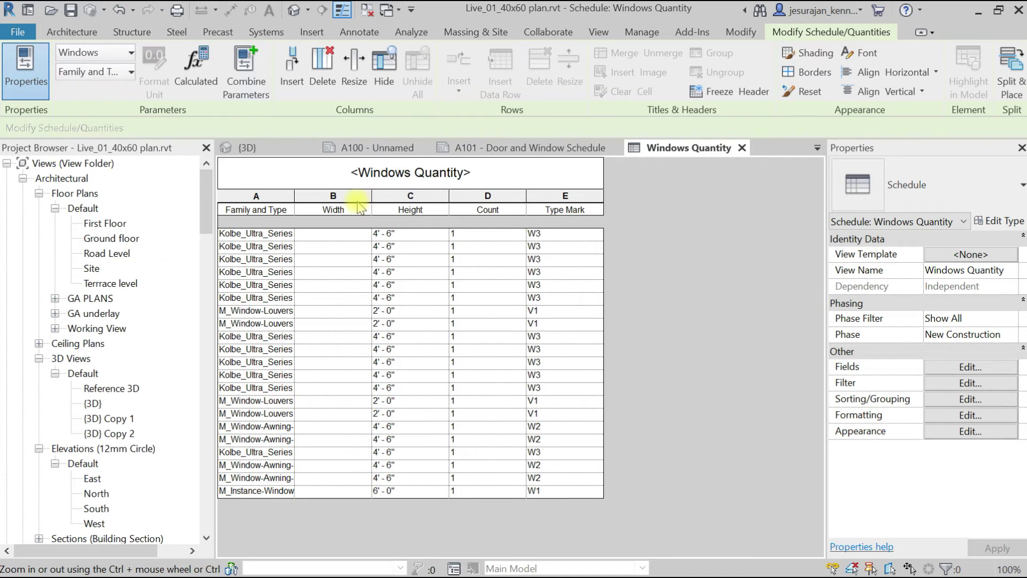
Edit the schedule's fields to replace the empty Width parameter with the other available Width parameter.
left_click(963, 368)
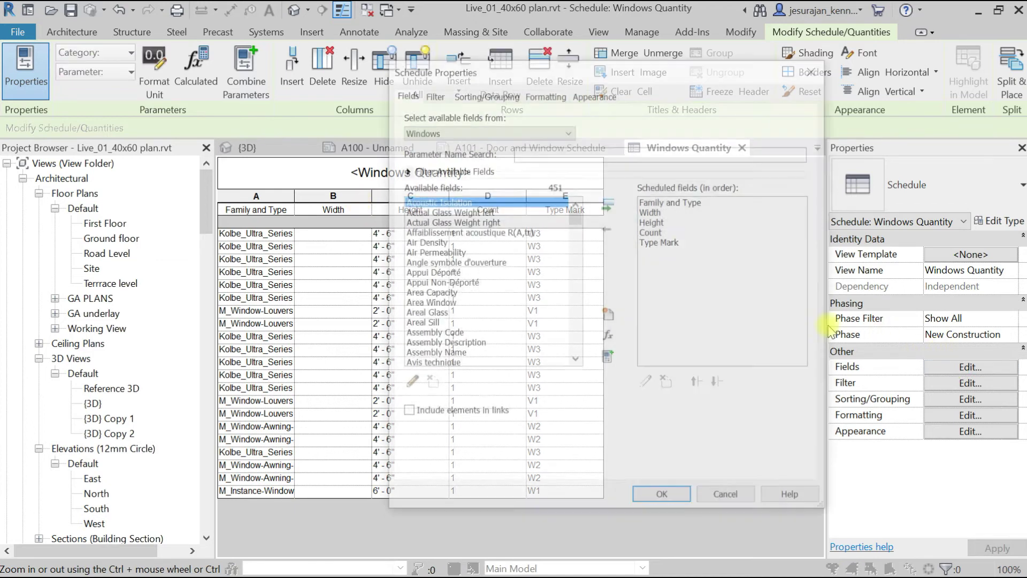
left_click(428, 241)
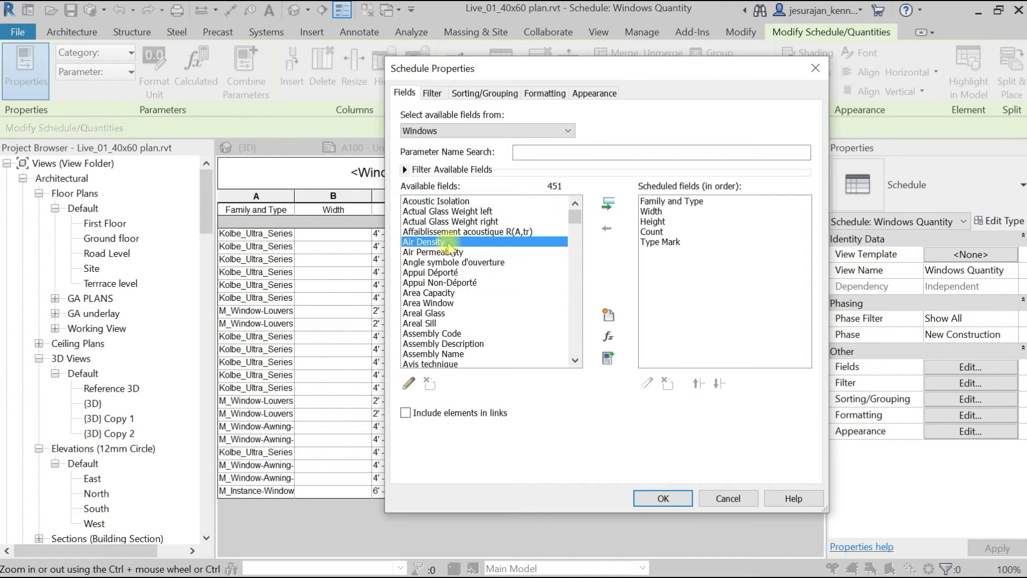
key("w")
left_click(546, 154)
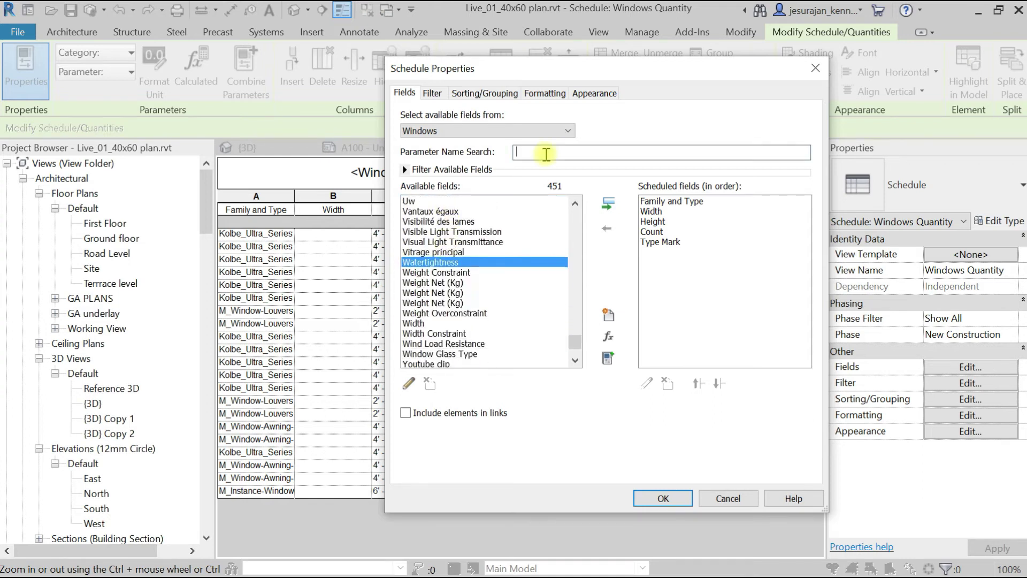
left_click(428, 323)
left_click(608, 203)
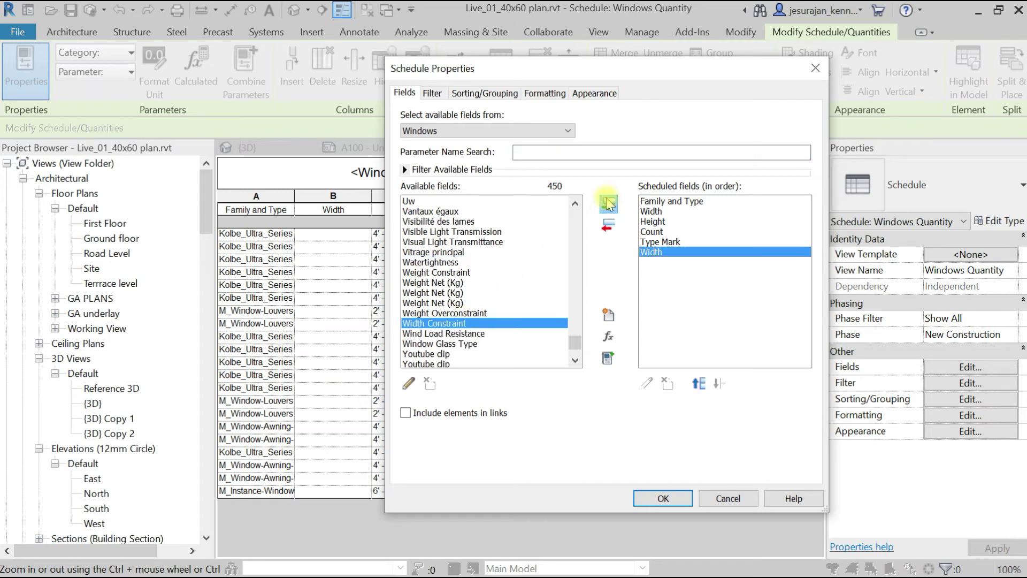
left_click(651, 211)
left_click(610, 225)
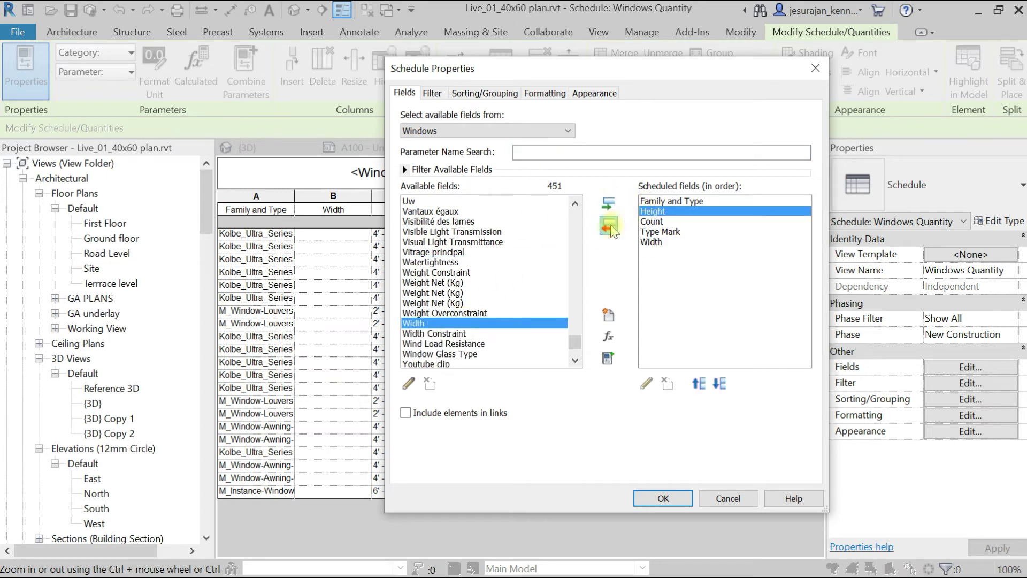
Move the newly added Width field up to directly below Family and Type and apply the field changes.
left_click(658, 242)
left_click(698, 384)
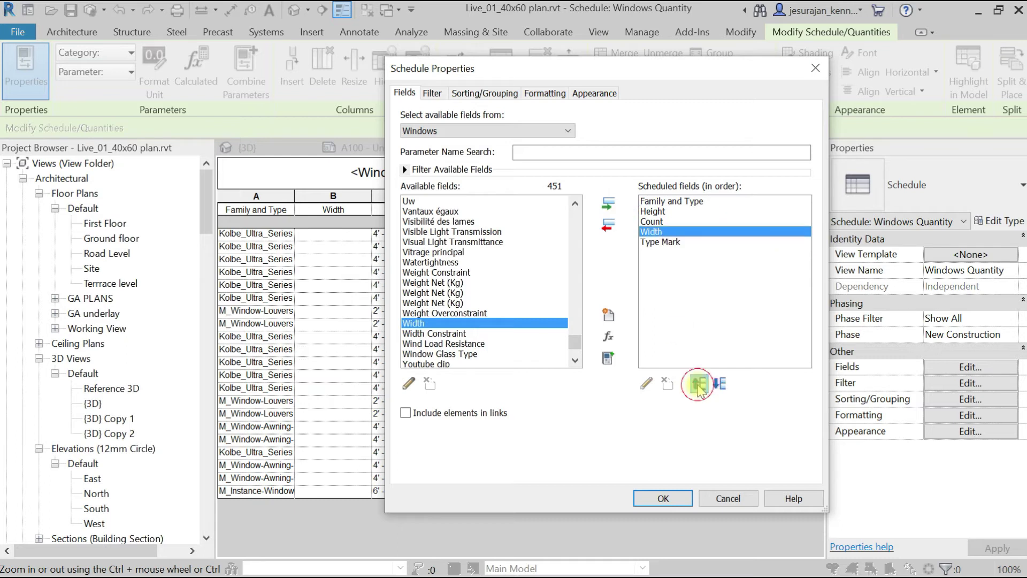
left_click(698, 384)
left_click(698, 384)
left_click(677, 498)
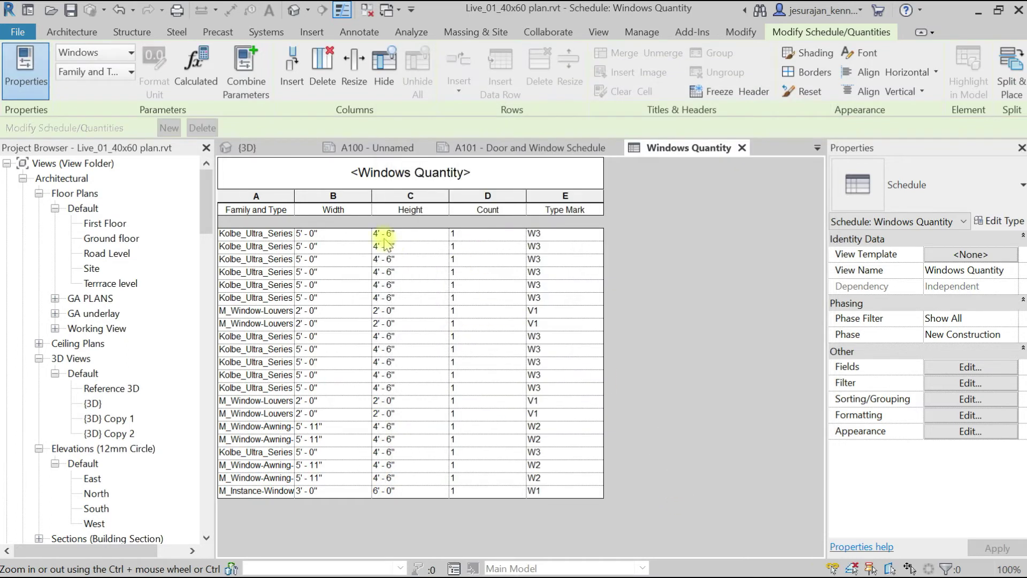
Center the Width column horizontally and save the project at the save reminder.
left_click(348, 203)
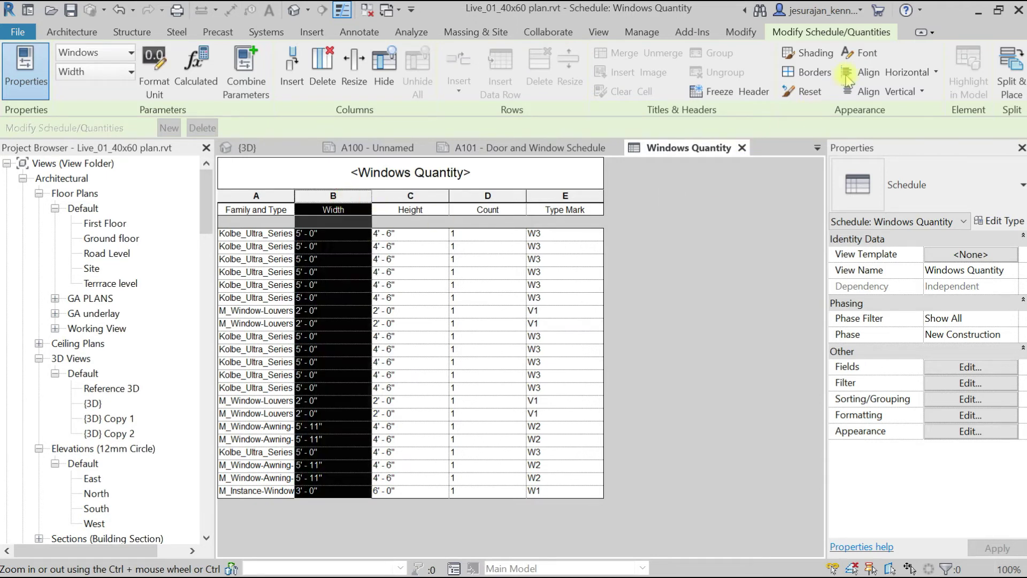
left_click(892, 72)
left_click(871, 97)
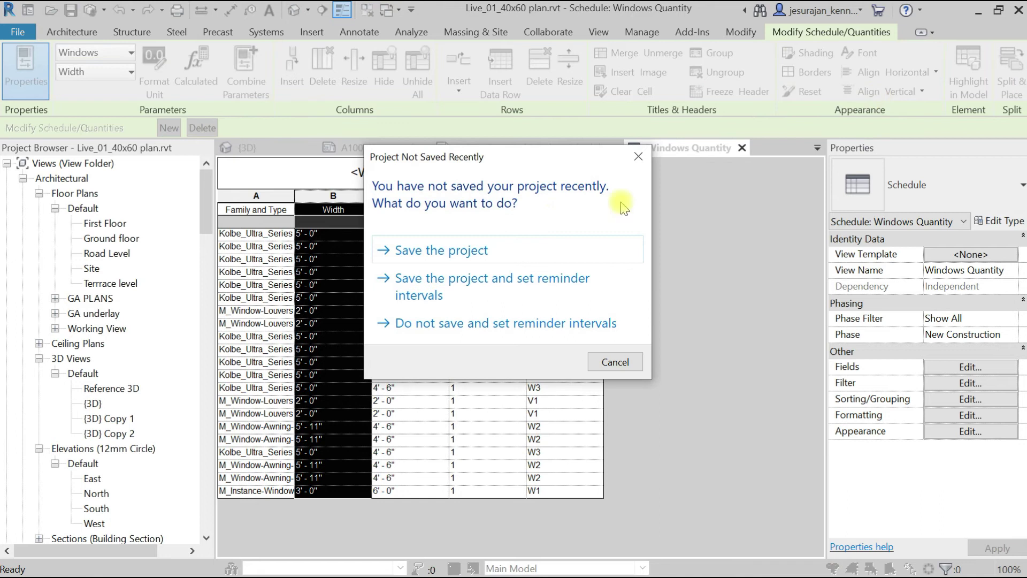
left_click(495, 251)
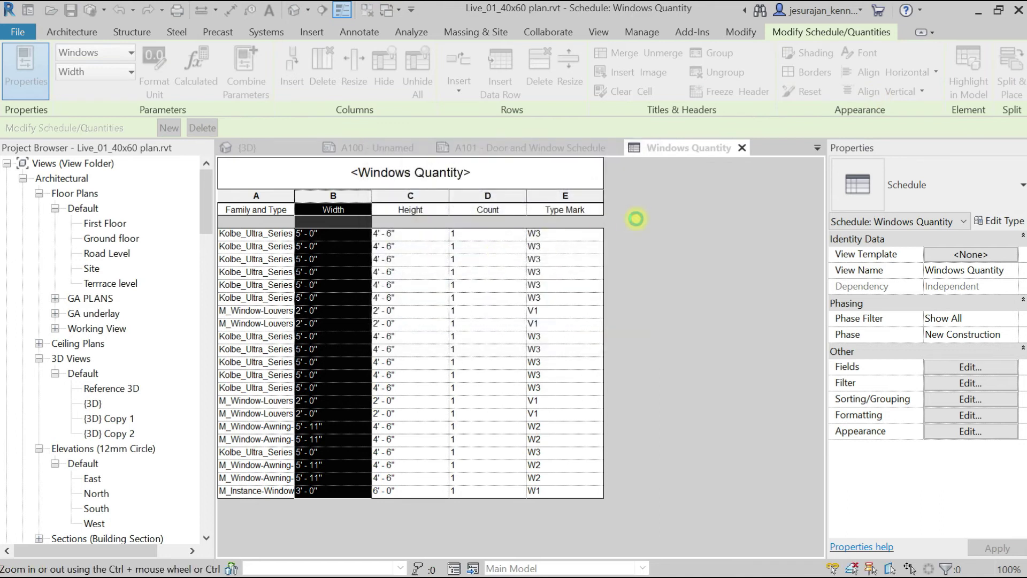
Align the Height column to the middle vertically and to the center horizontally.
left_click(438, 206)
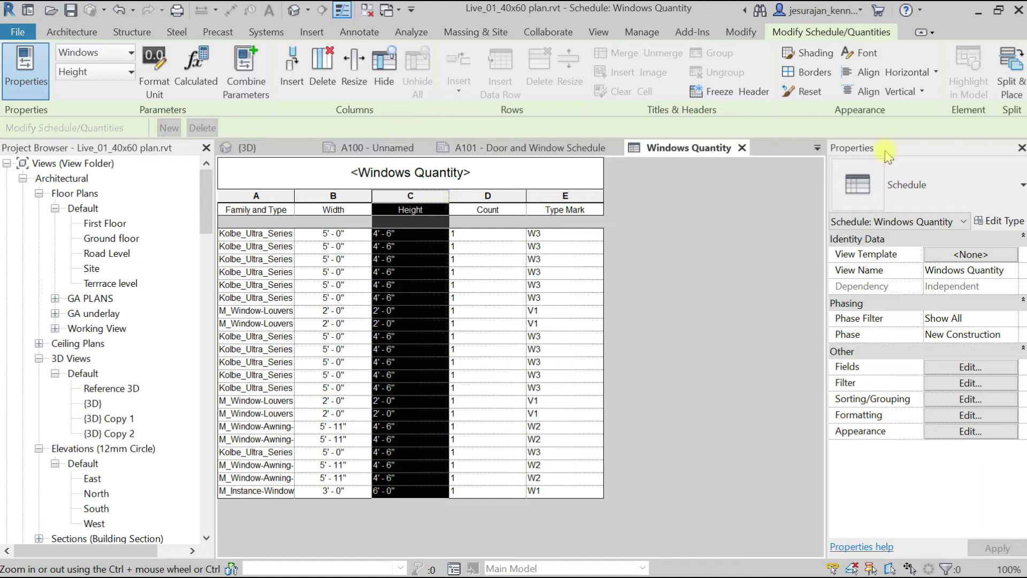
left_click(888, 92)
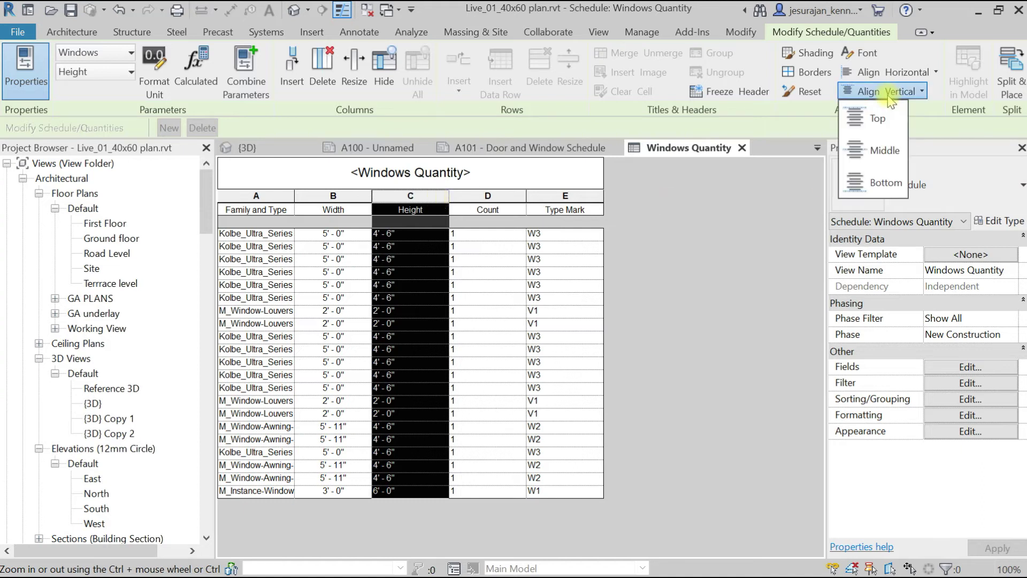
left_click(880, 151)
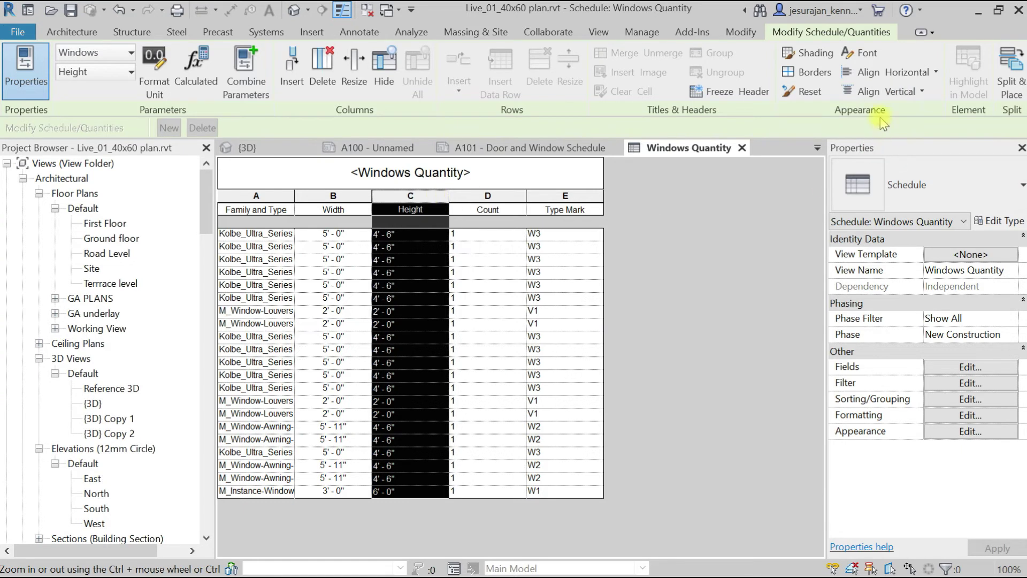
left_click(882, 72)
left_click(880, 131)
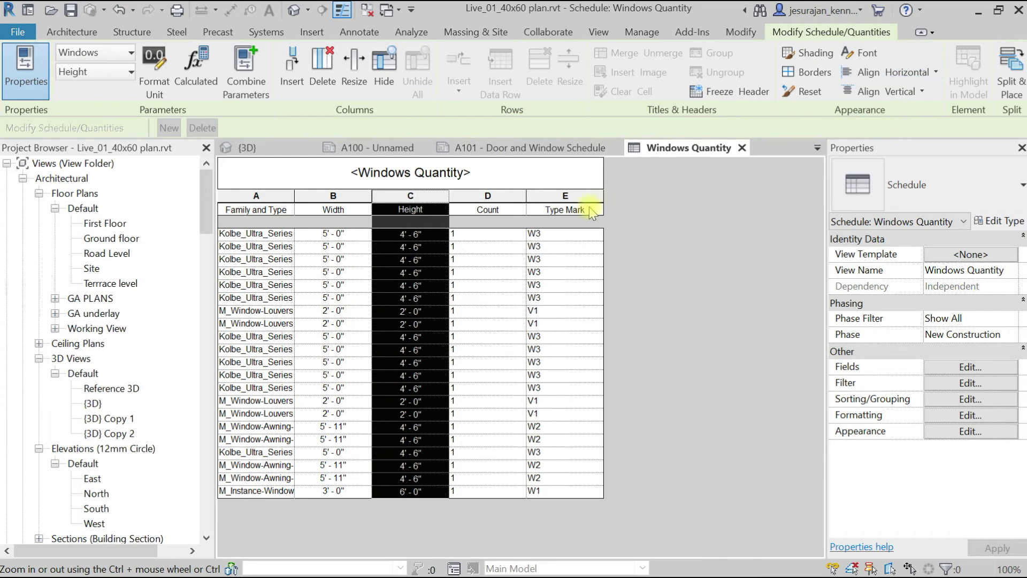
Align the Count column horizontally to the right.
left_click(510, 208)
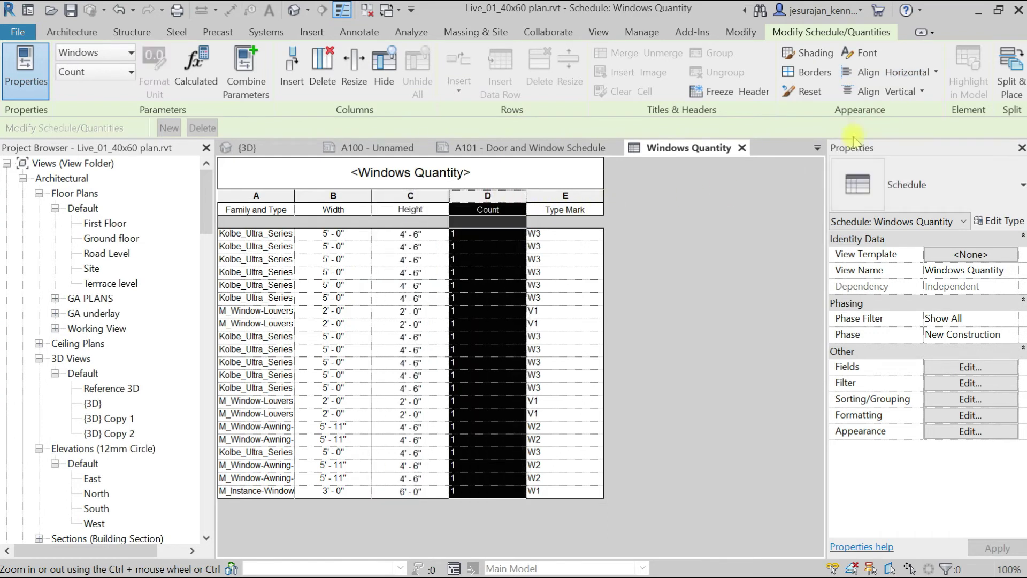
left_click(894, 92)
left_click(883, 72)
left_click(883, 72)
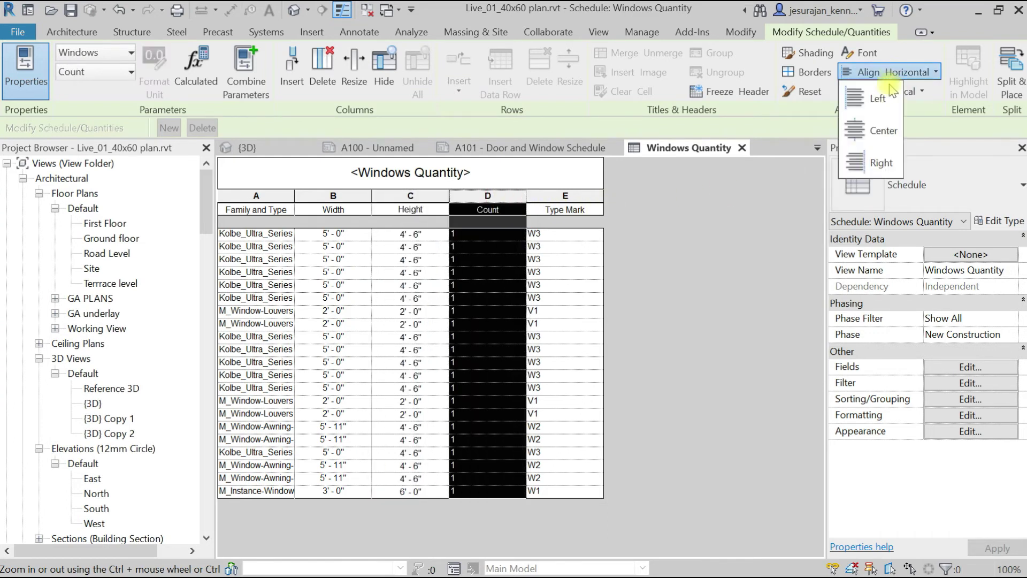
left_click(880, 164)
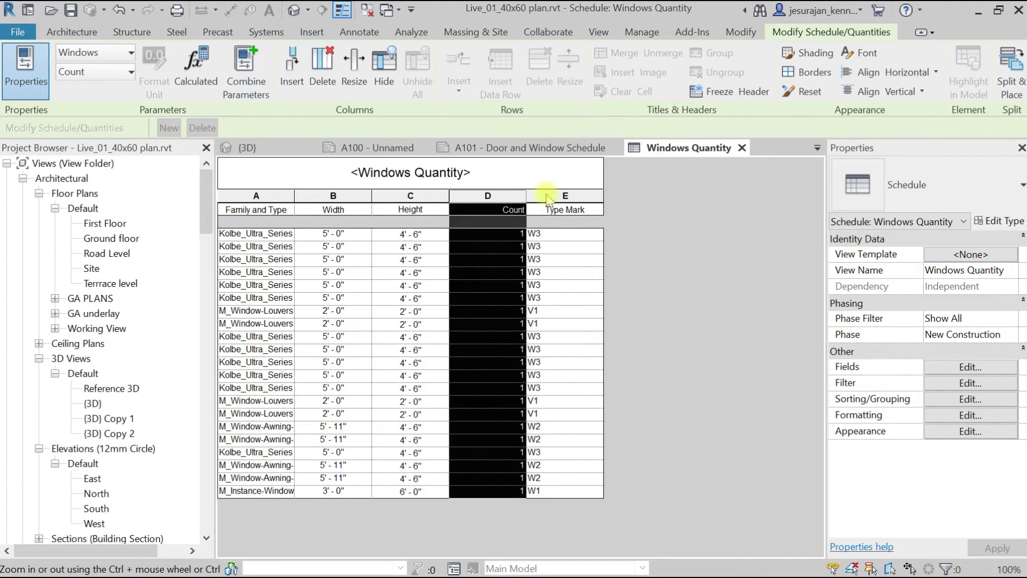
Center the header cells from Family and Type through Count horizontally.
left_click(483, 210)
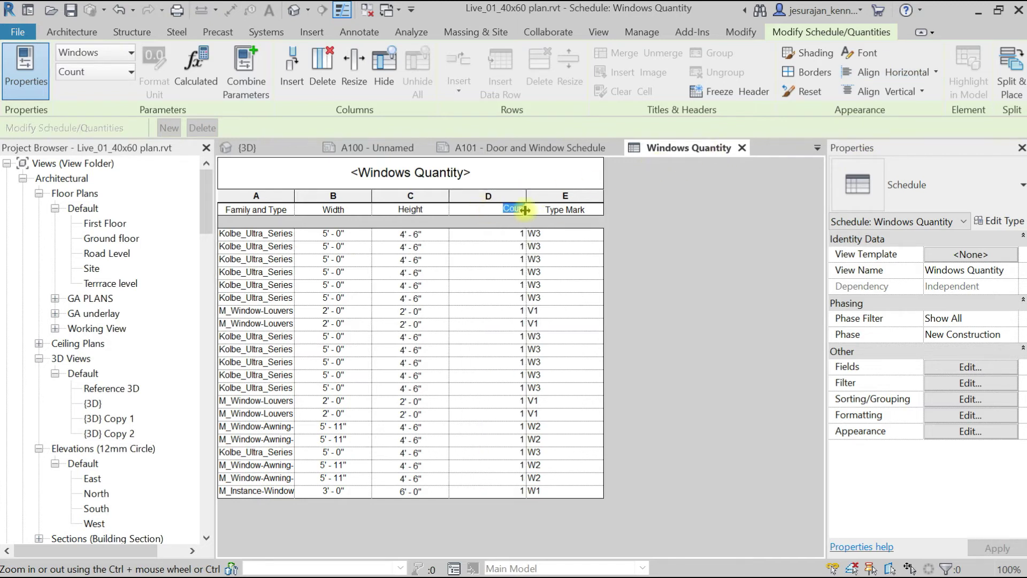
left_click_drag(497, 210, 269, 209)
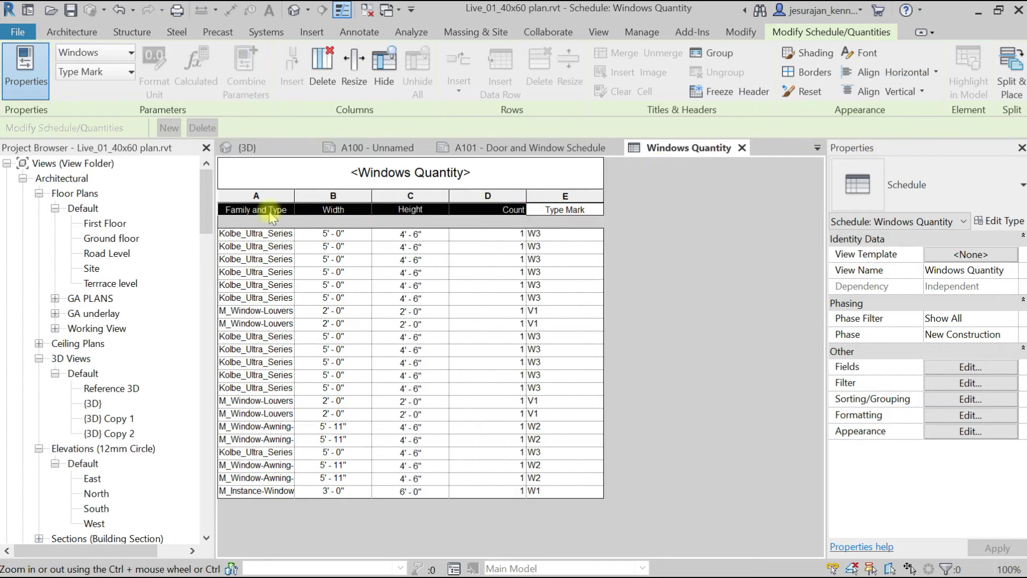
left_click(888, 72)
left_click(880, 133)
Center the Type Mark column horizontally.
left_click(547, 197)
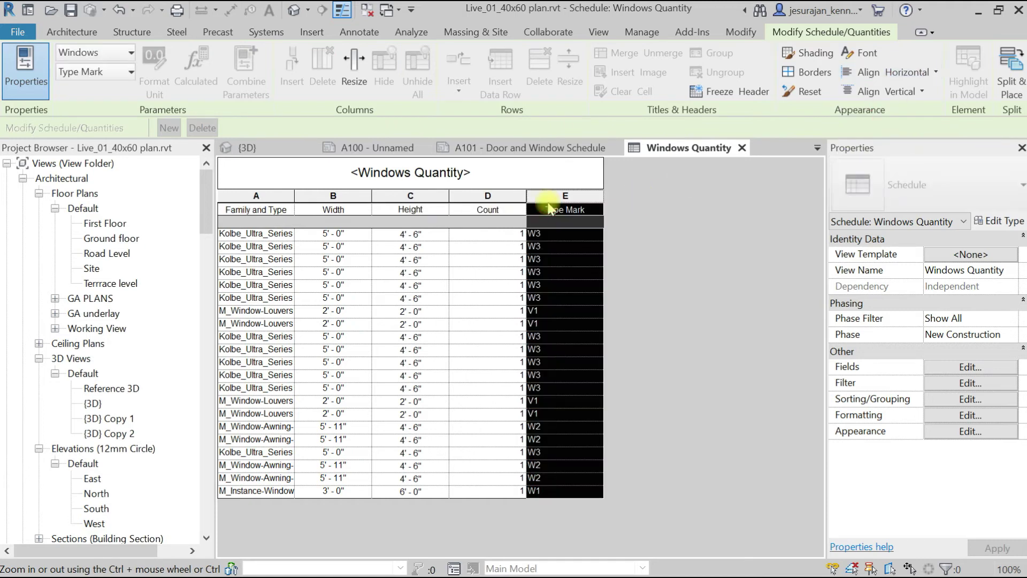
left_click(889, 72)
left_click(885, 131)
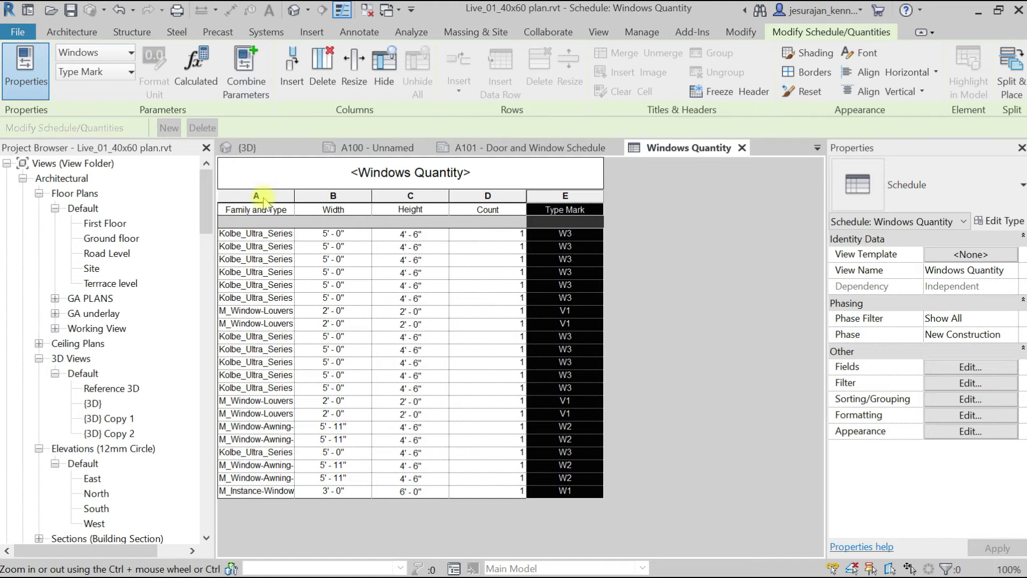
Hide the Family and Type column in the Windows Quantity schedule.
left_click(262, 197)
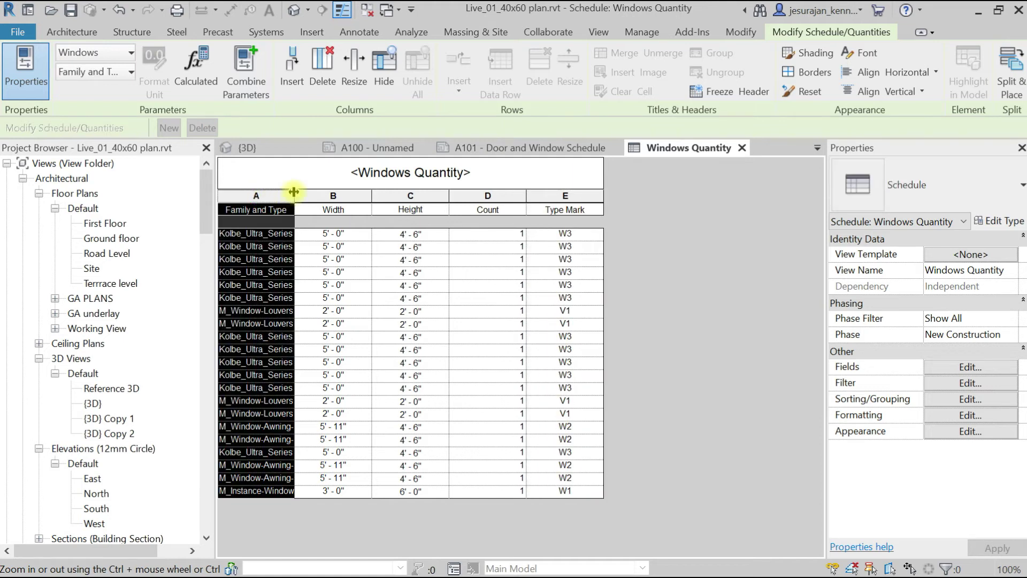
left_click(382, 66)
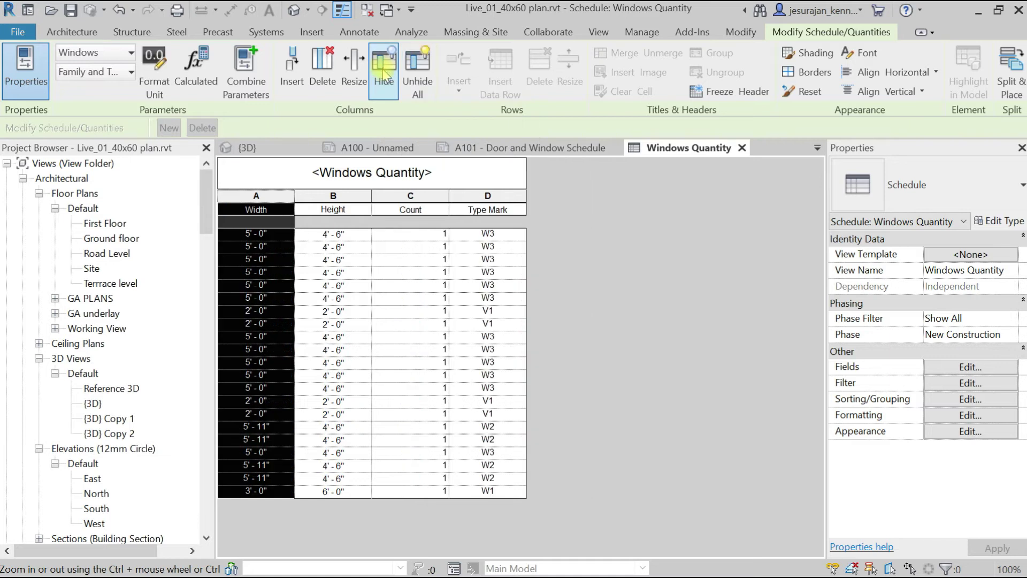
left_click(465, 171)
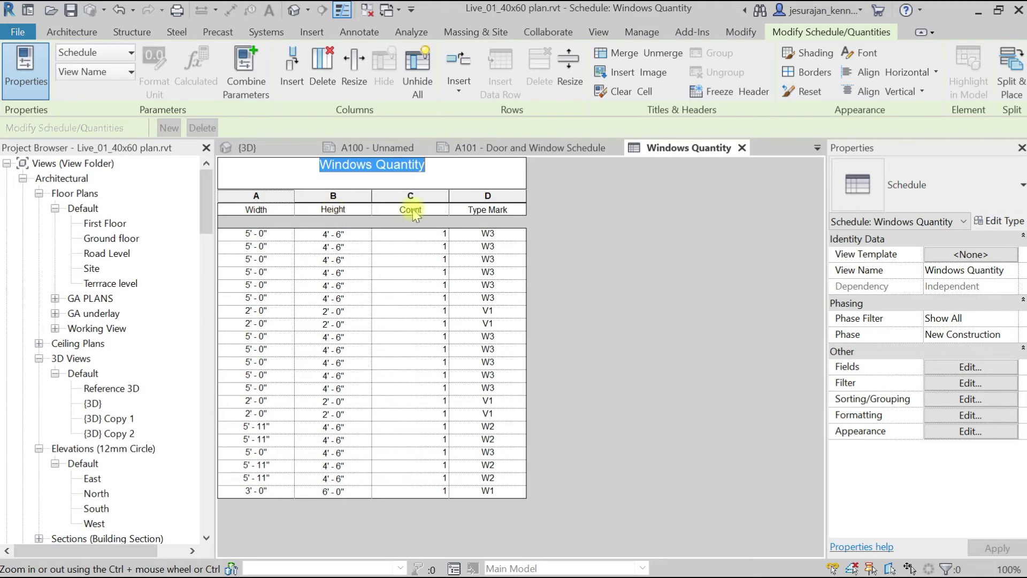
Reorder the scheduled fields so that Type Mark comes first, ahead of Family and Type, Width, Height and Count.
left_click(512, 196)
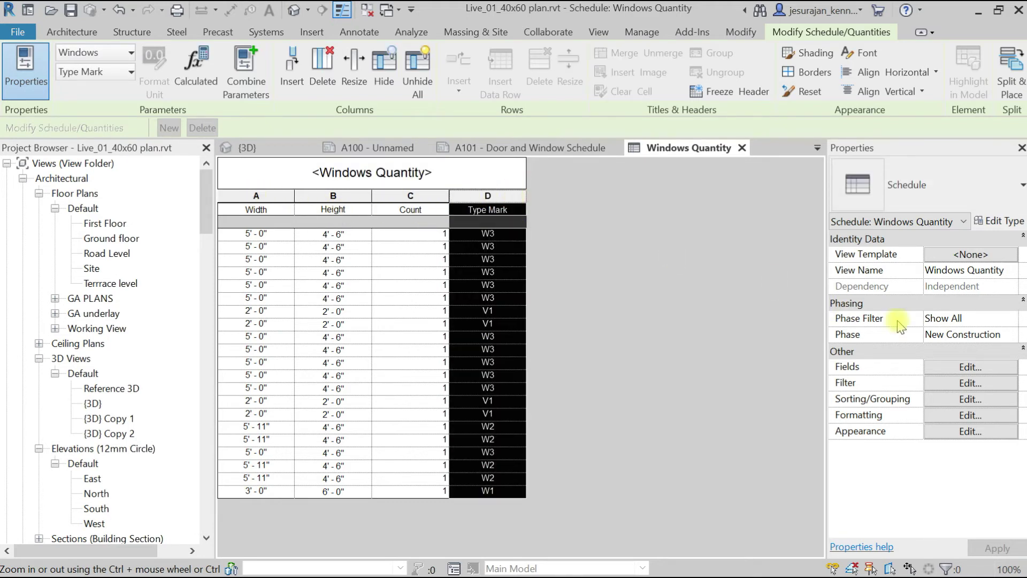
left_click(946, 368)
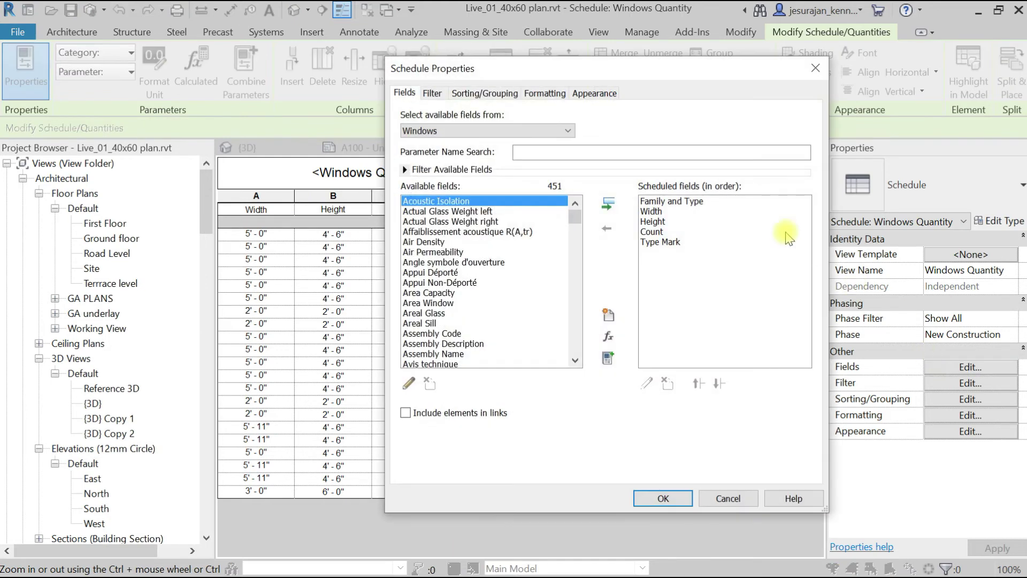
left_click(668, 241)
left_click(698, 383)
left_click(698, 384)
left_click(697, 384)
left_click(697, 383)
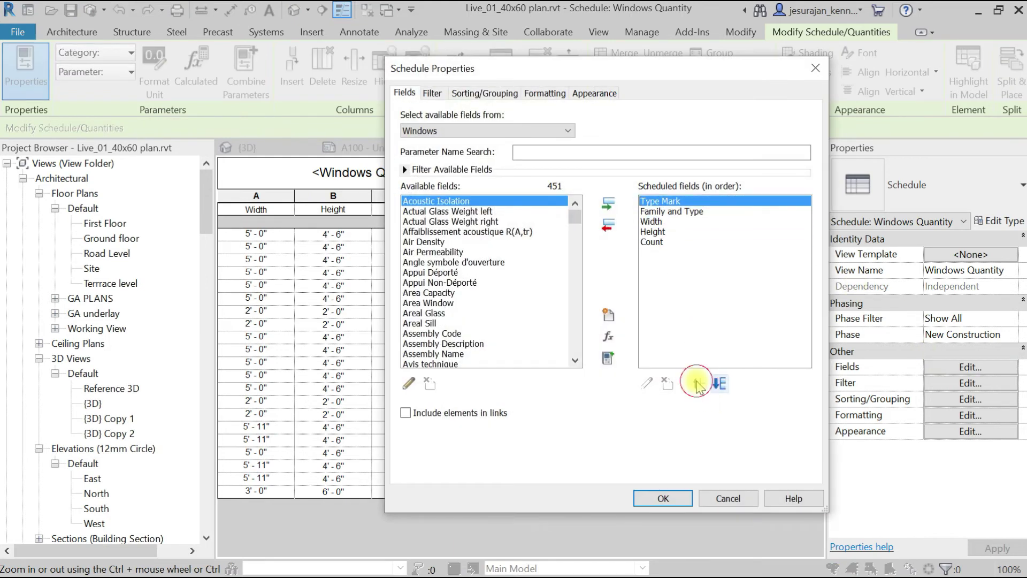
left_click(665, 498)
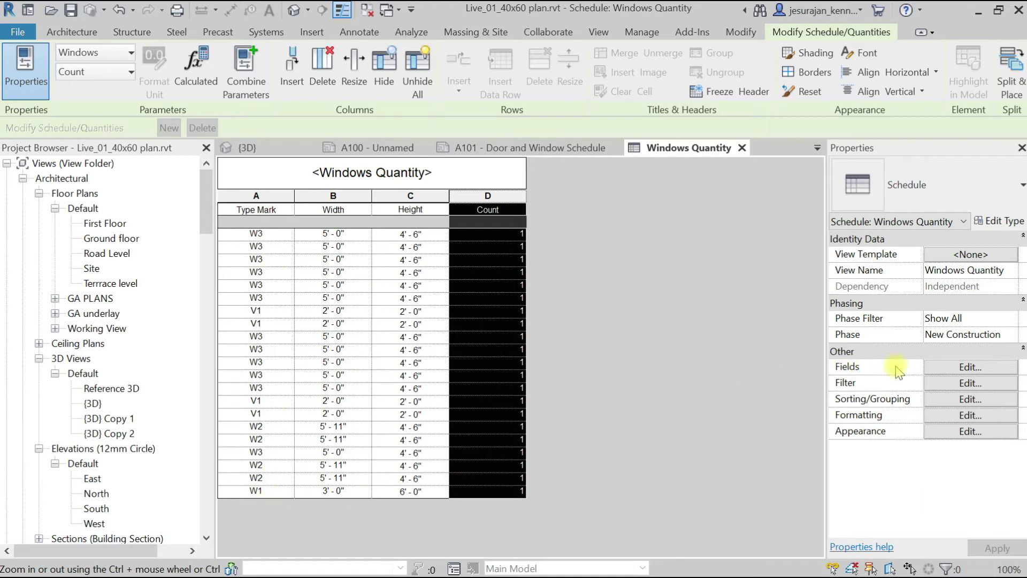
Sort the schedule by Type Mark in ascending order and turn off itemizing every instance.
left_click(968, 402)
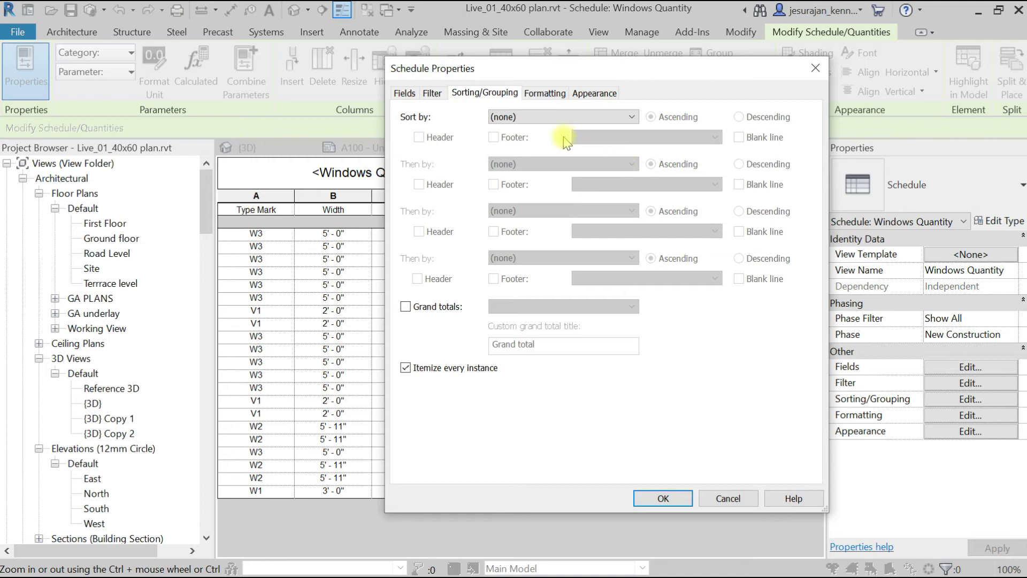
left_click(526, 117)
left_click(525, 127)
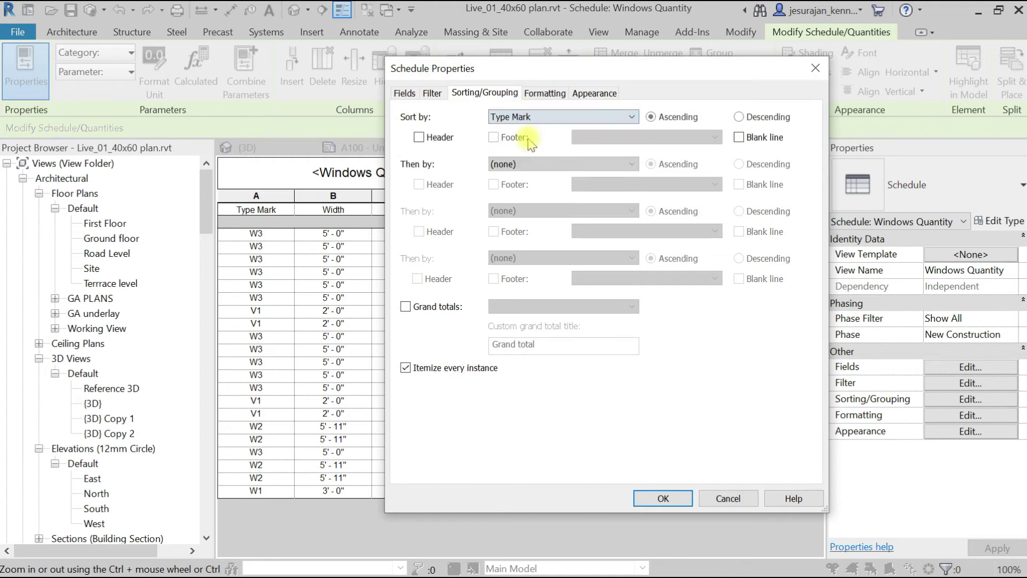
left_click(431, 368)
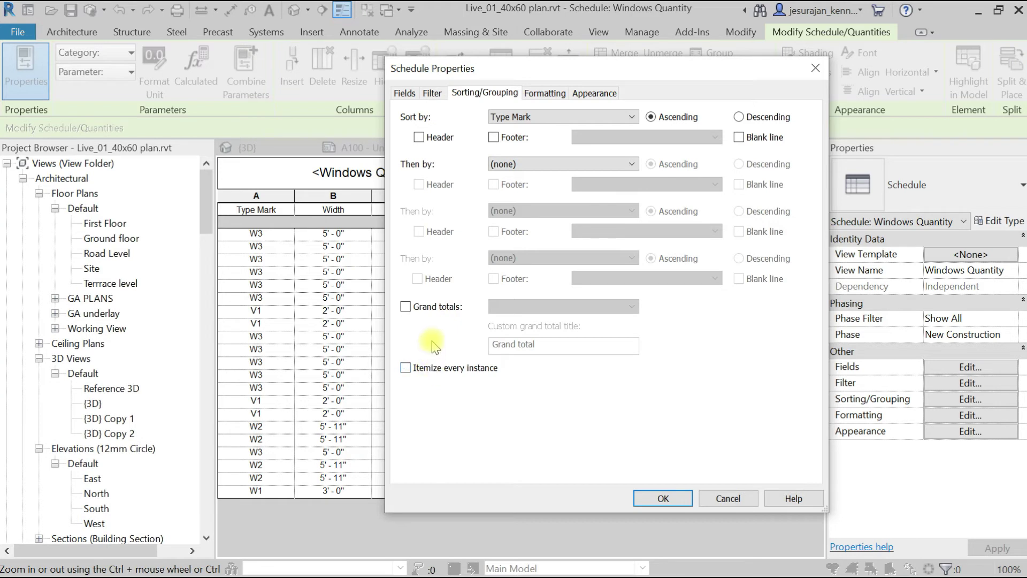
Enable grand totals with title, count and totals, using the custom title "Total number of Windows =".
left_click(433, 307)
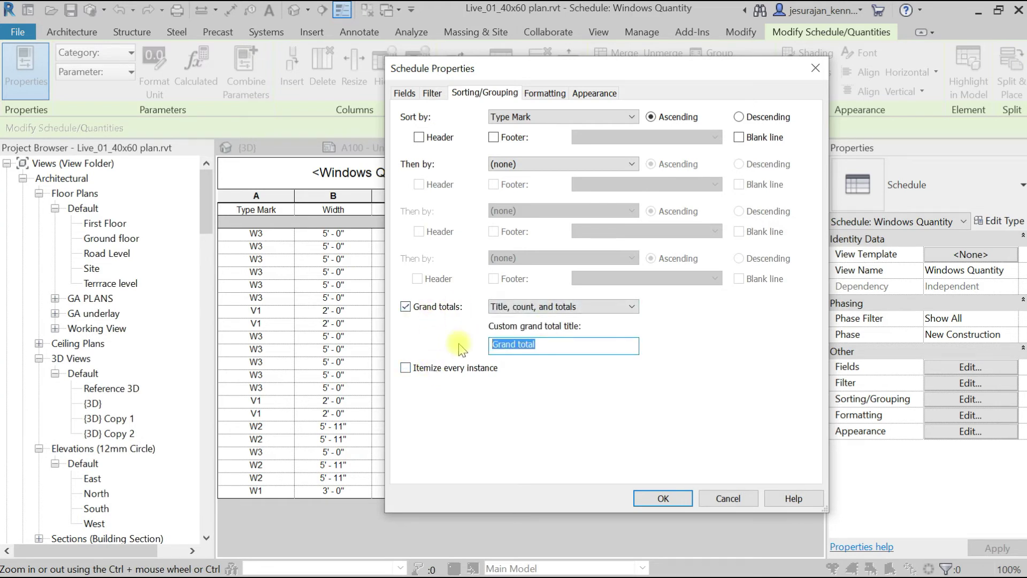
type("Total number of Windows =")
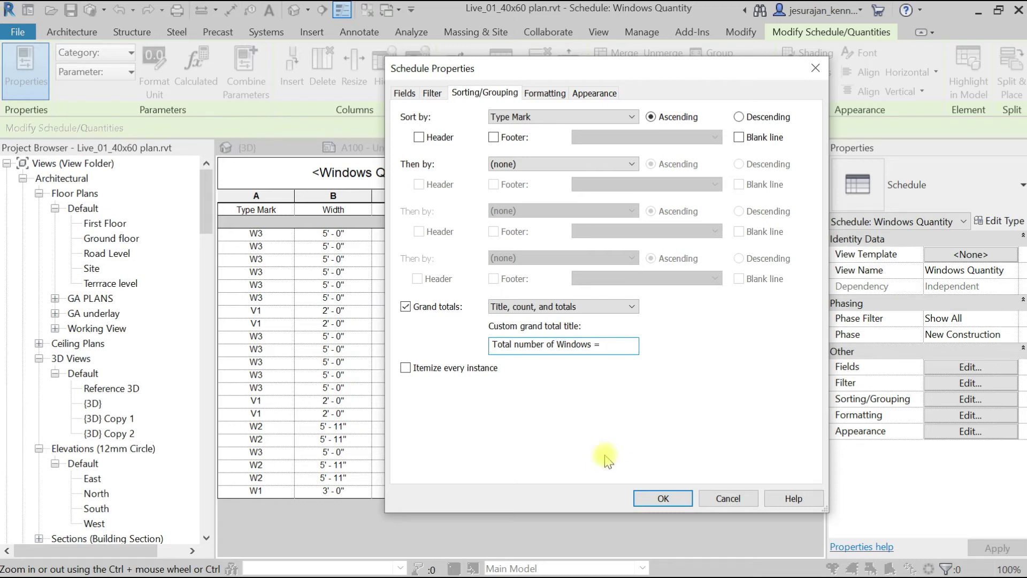
left_click(670, 501)
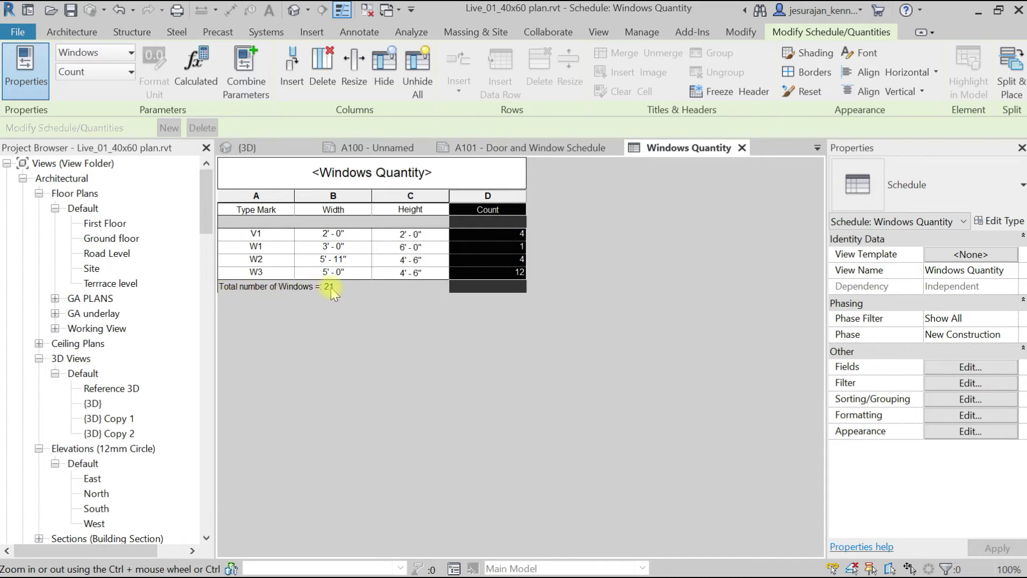
Close the Windows Quantity schedule, collapse the Families branch and open sheet A101 - Door and Window Schedule.
left_click(743, 148)
scroll(531, 190, "down", 3)
left_click(535, 198)
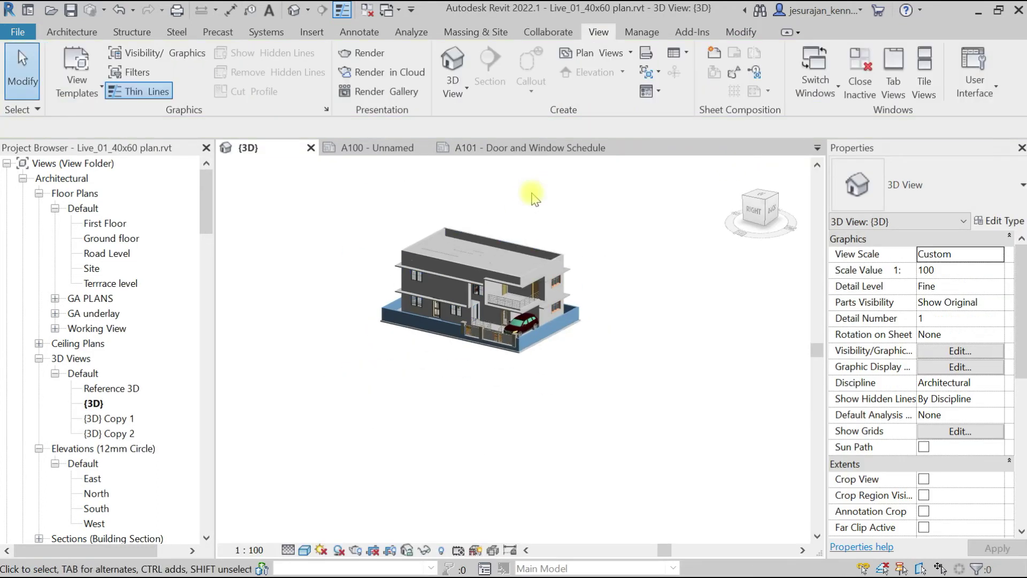
scroll(481, 192, "up", 4)
scroll(436, 218, "down", 6)
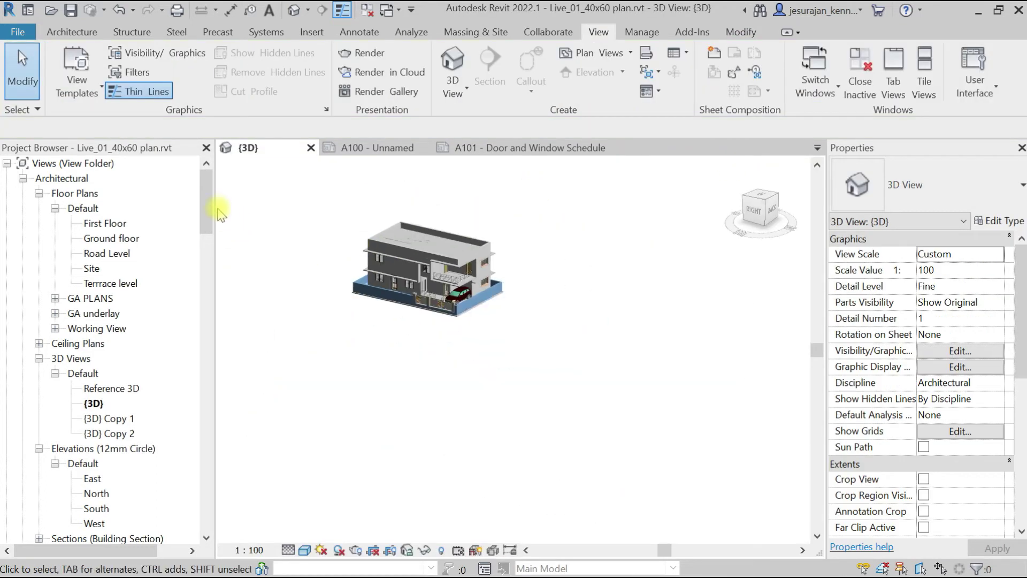
left_click_drag(206, 202, 213, 300)
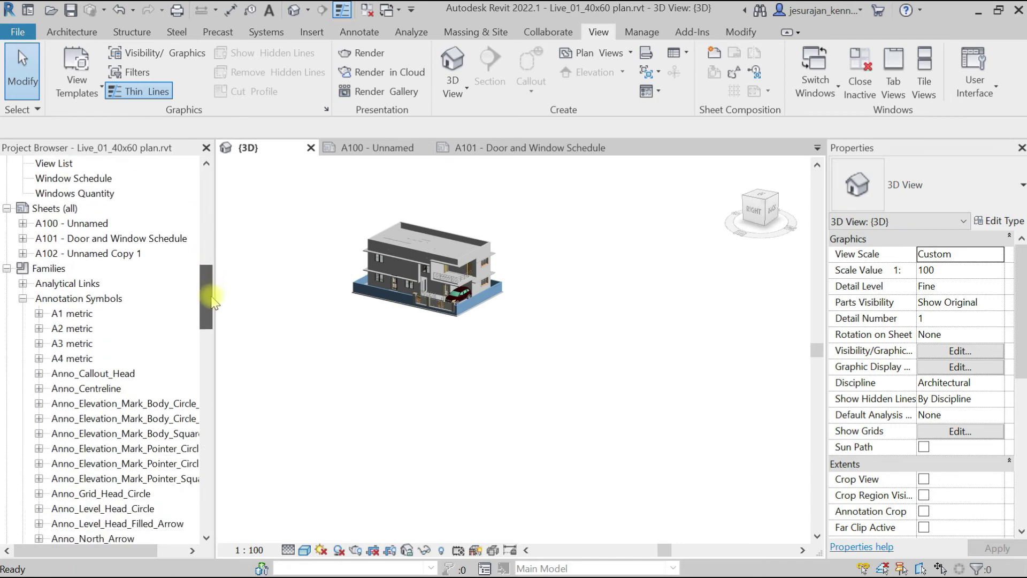
scroll(220, 339, "down", 2)
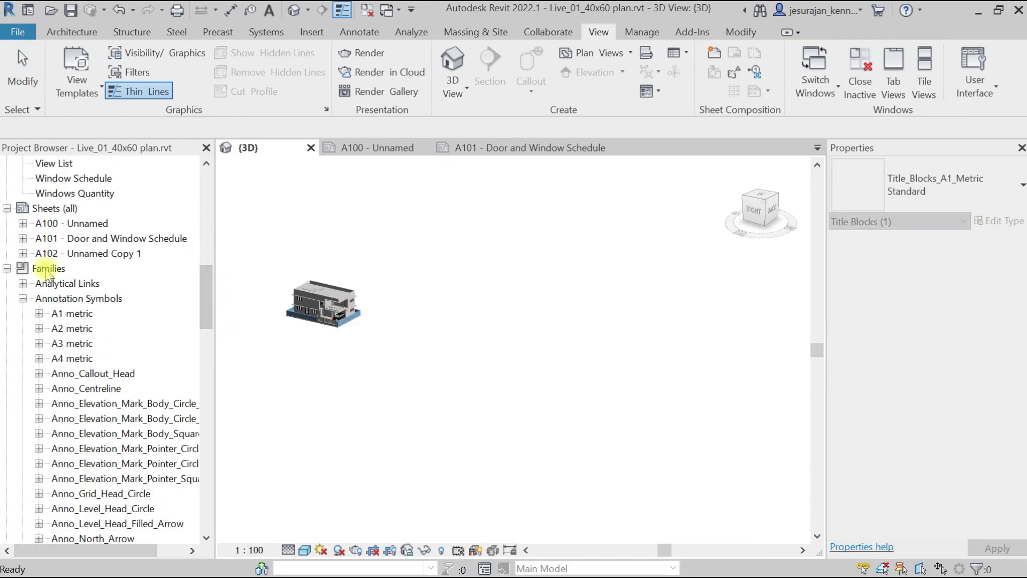
left_click(6, 268)
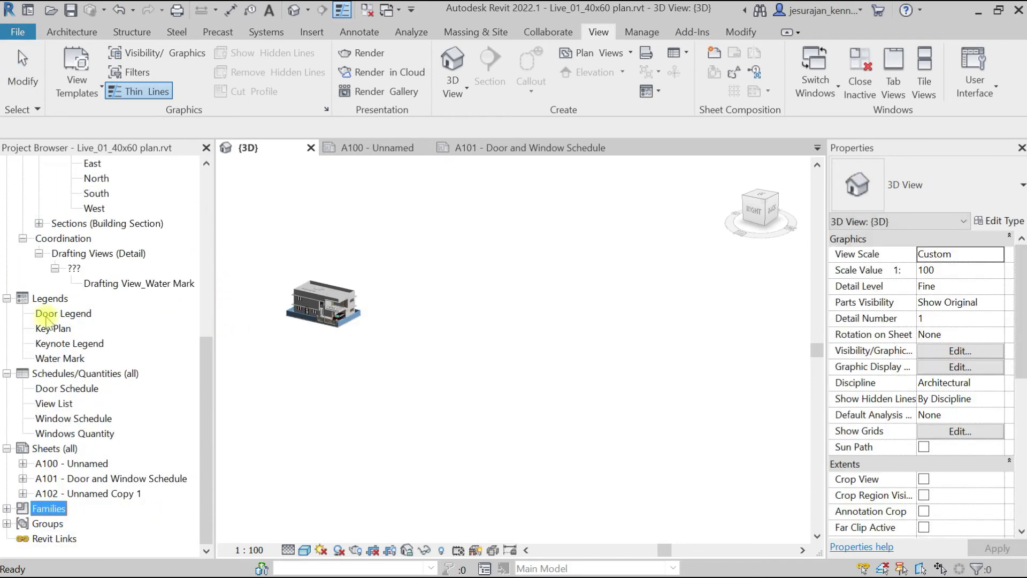
double_click(96, 480)
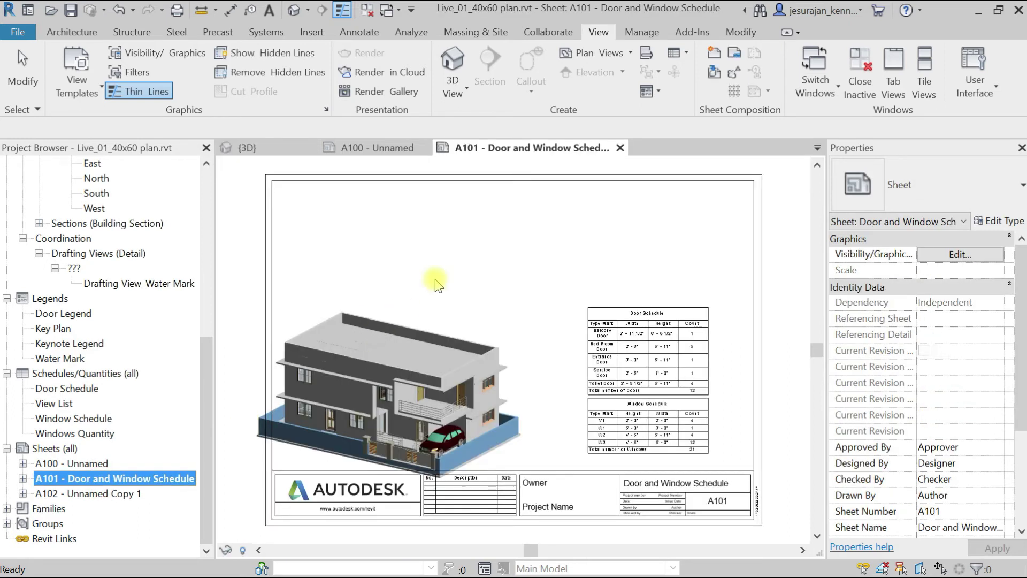
Move the A3 title block down so that the 3D view and both schedules sit in the upper part of the sheet.
scroll(436, 283, "down", 1)
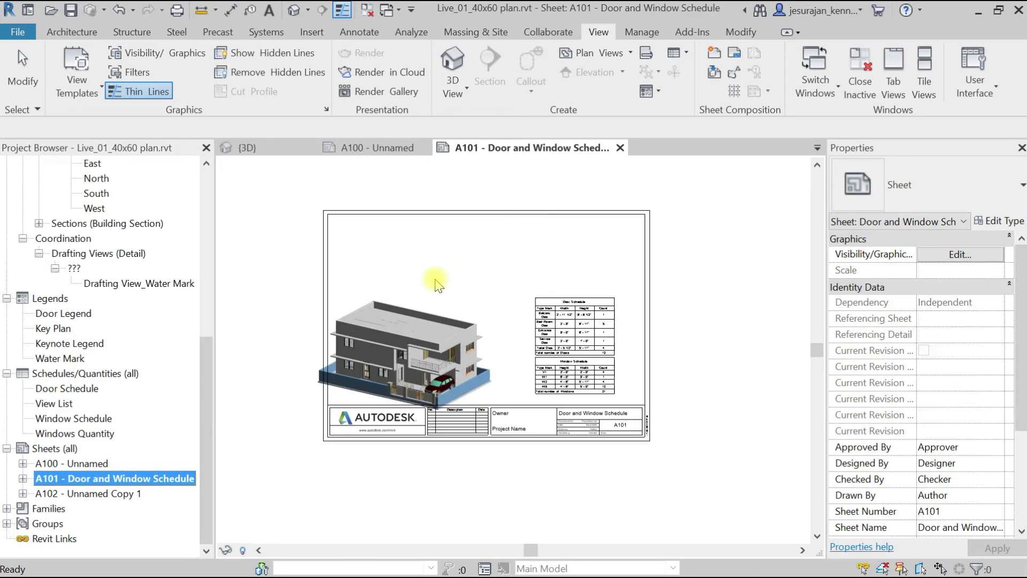
left_click(567, 213)
left_click_drag(575, 214, 572, 279)
left_click(689, 252)
key("z")
key("f")
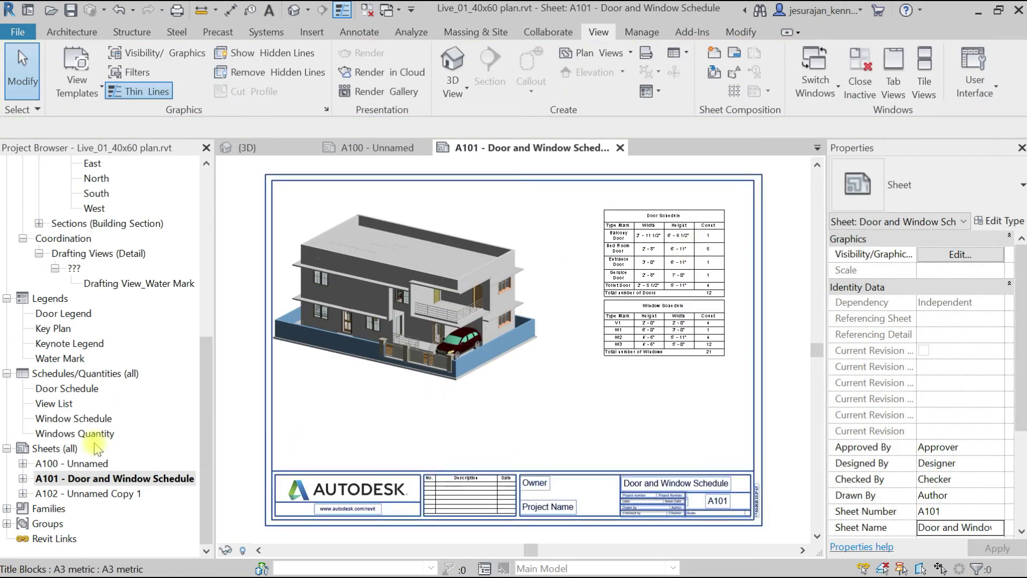
Place another copy of the Window Schedule on sheet A101 below the 3D view of the house.
left_click(85, 418)
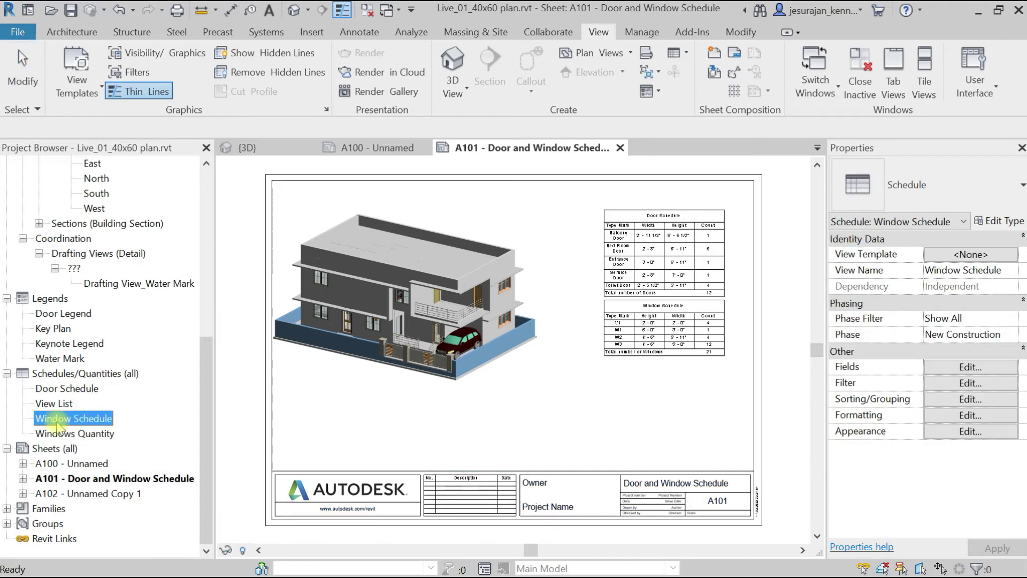
left_click_drag(383, 428, 381, 427)
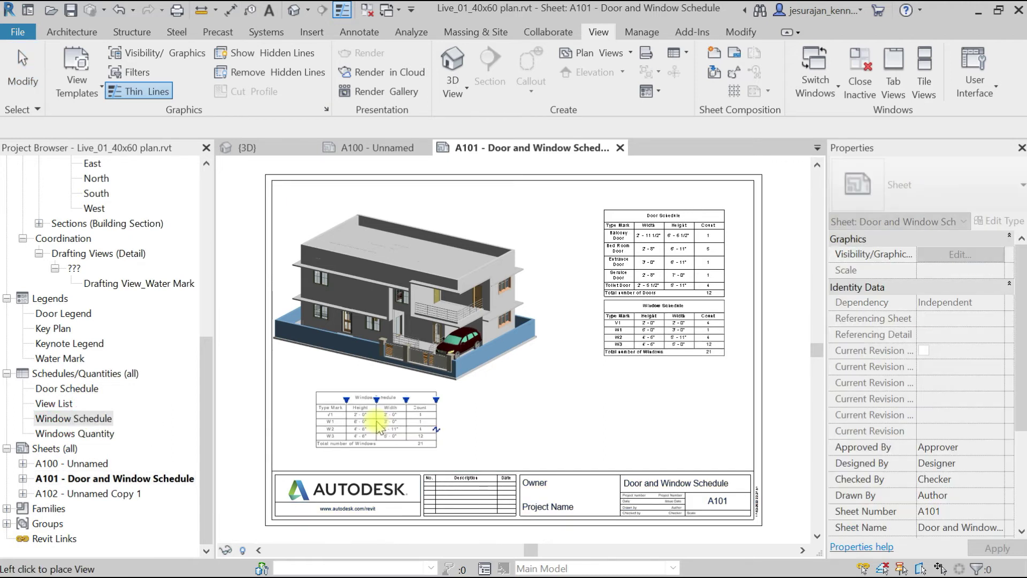
left_click(337, 443)
key("Escape")
Examine the type marks, sizes and counts in the newly placed Window Schedule and the matching windows in the house view.
scroll(337, 443, "up", 4)
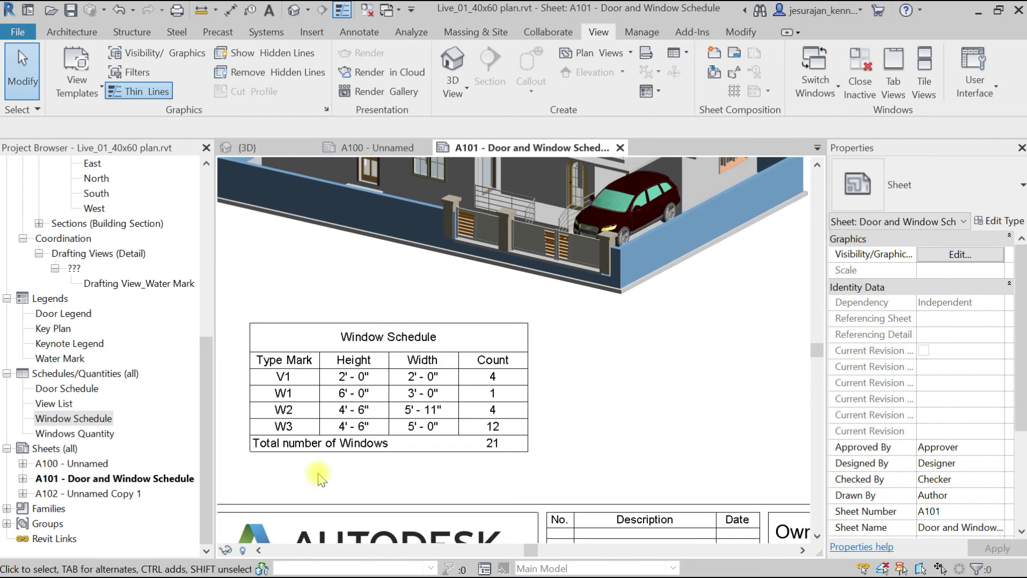
scroll(318, 478, "down", 2)
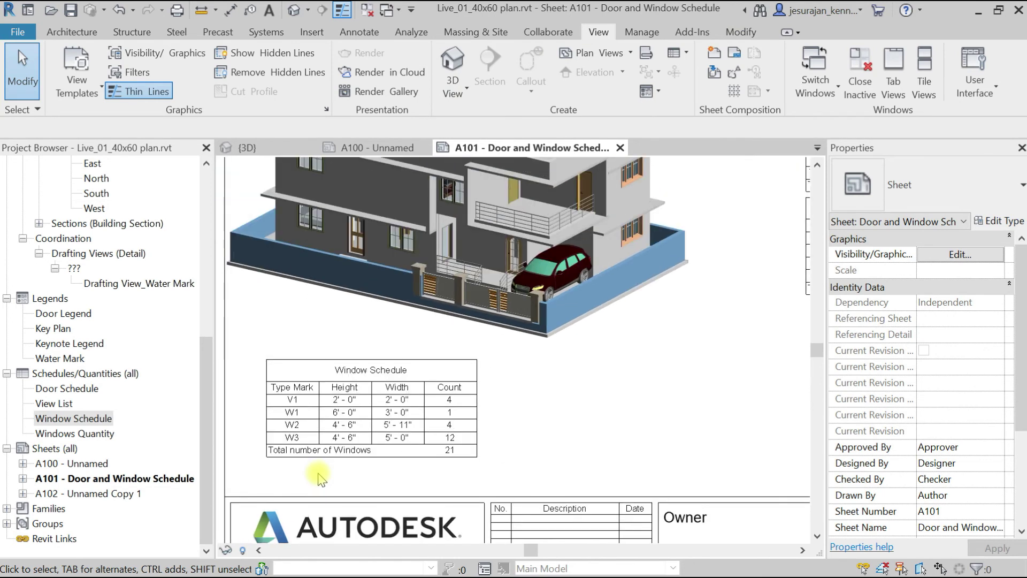
scroll(318, 478, "up", 2)
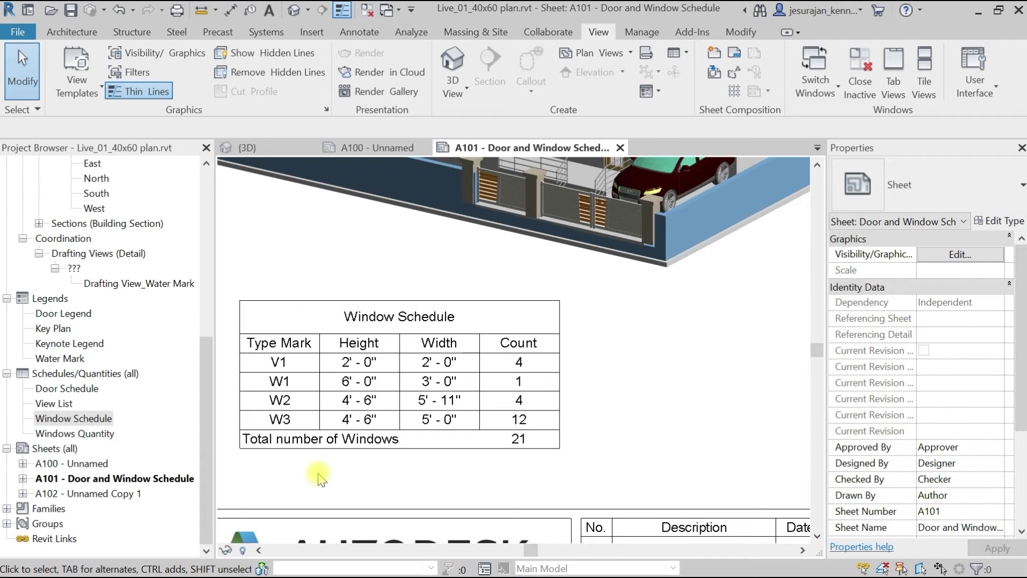
scroll(319, 476, "down", 3)
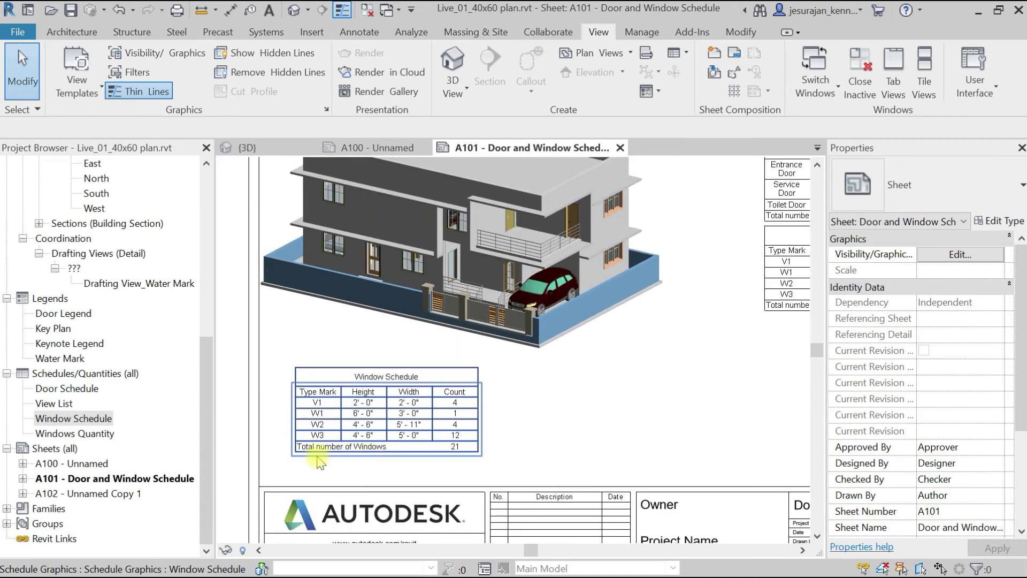
scroll(319, 461, "up", 5)
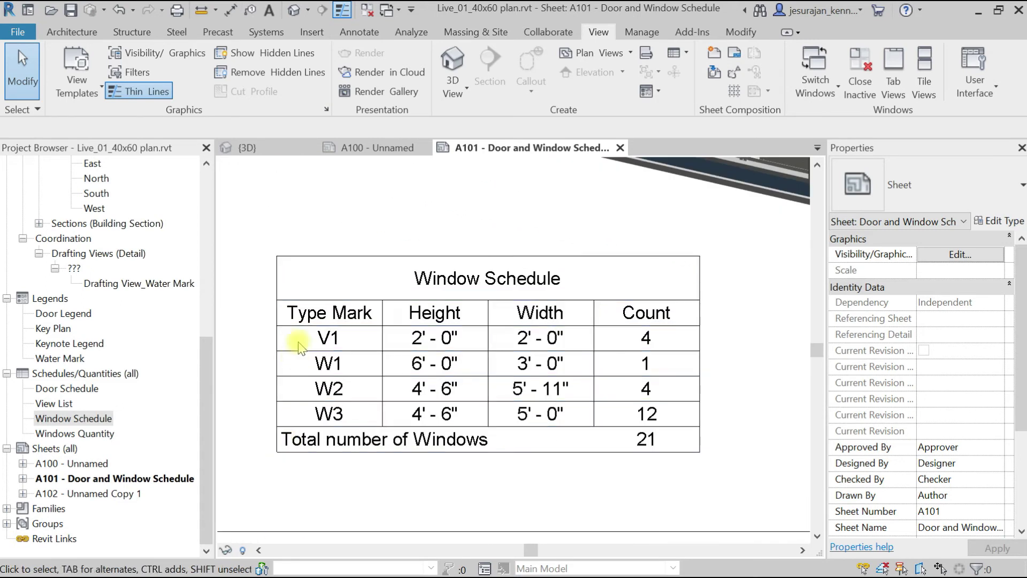
scroll(300, 345, "up", 2)
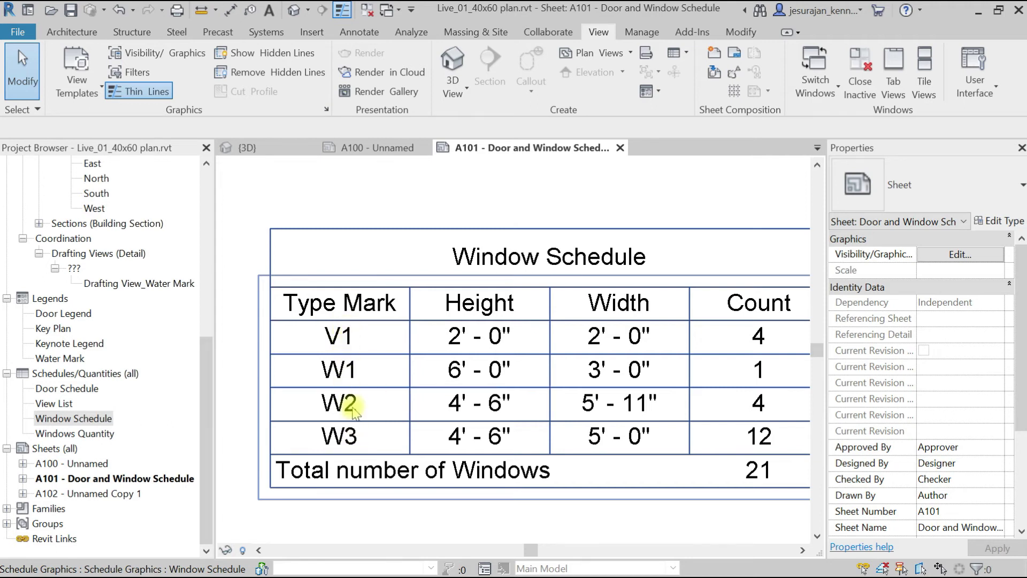
scroll(336, 384, "down", 4)
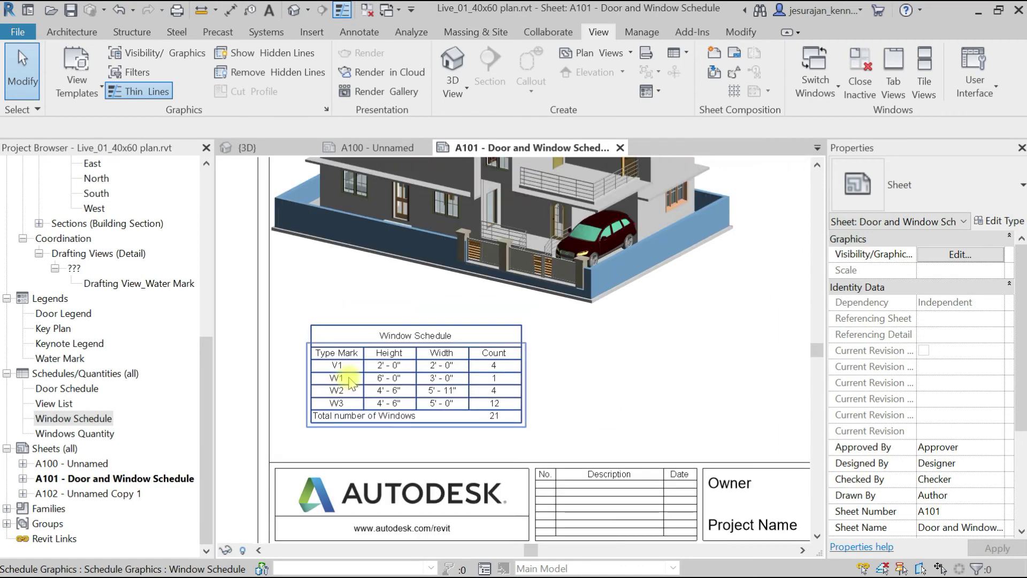
scroll(435, 203, "up", 1)
scroll(434, 203, "up", 3)
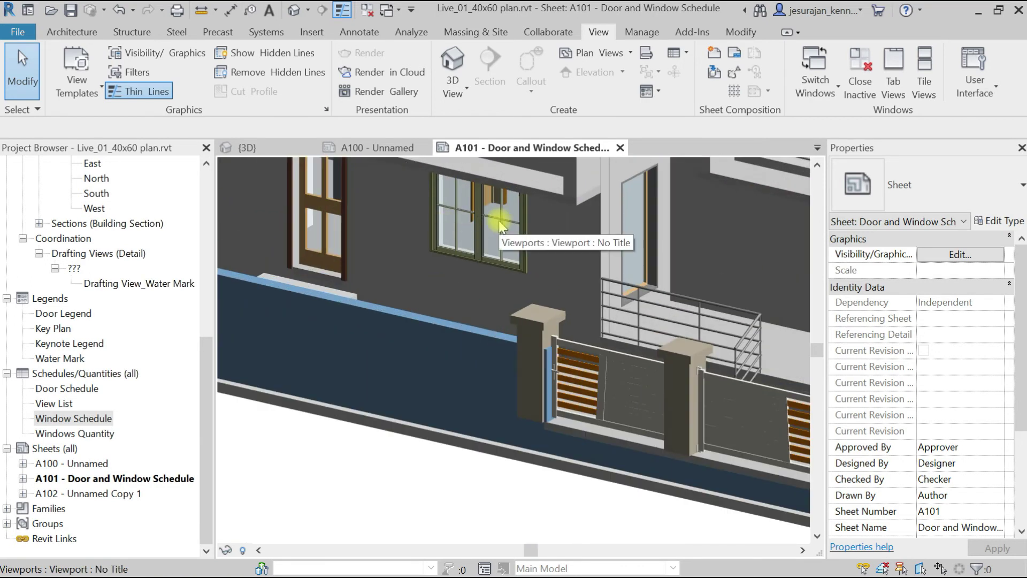
Check the Type Mark of the ground-floor French casement window in its type properties from the 3D view.
left_click(294, 10)
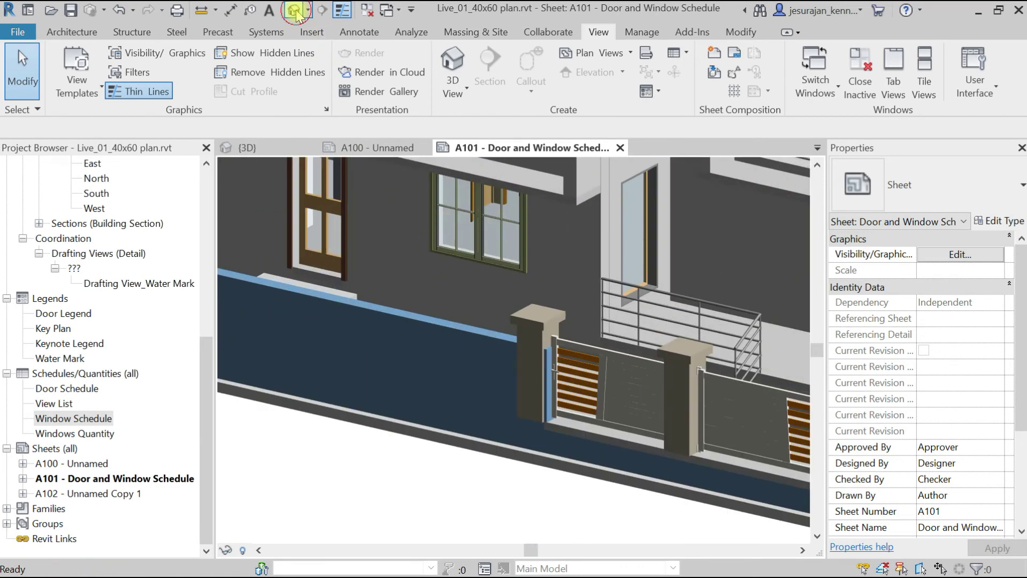
scroll(313, 311, "up", 6)
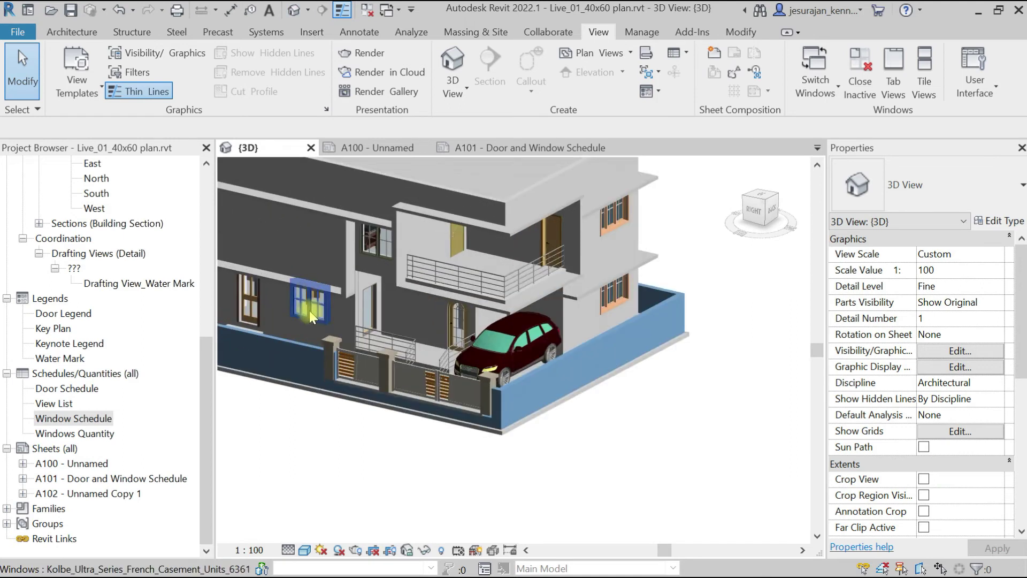
left_click(310, 303)
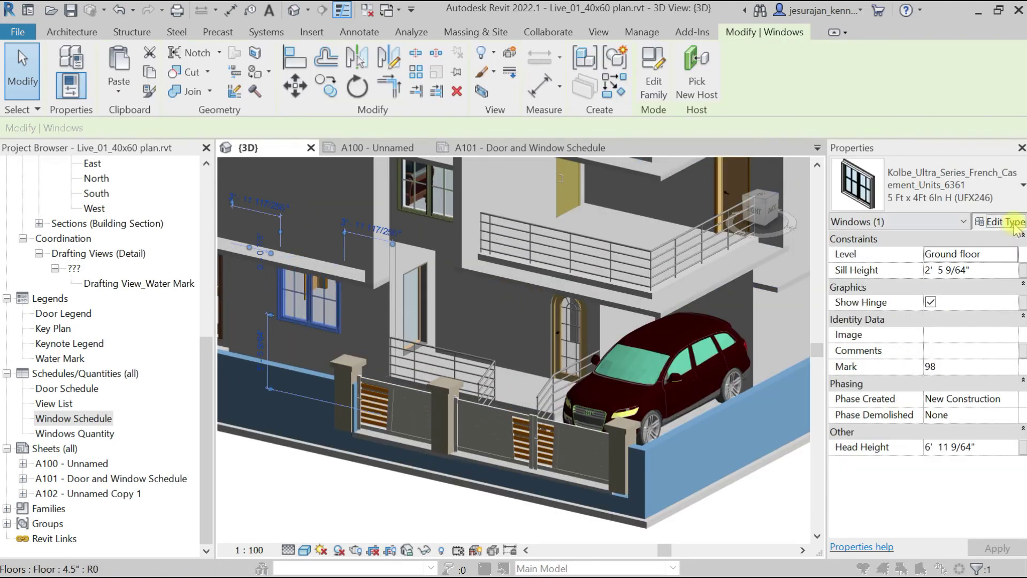
left_click(998, 221)
left_click_drag(806, 222, 810, 442)
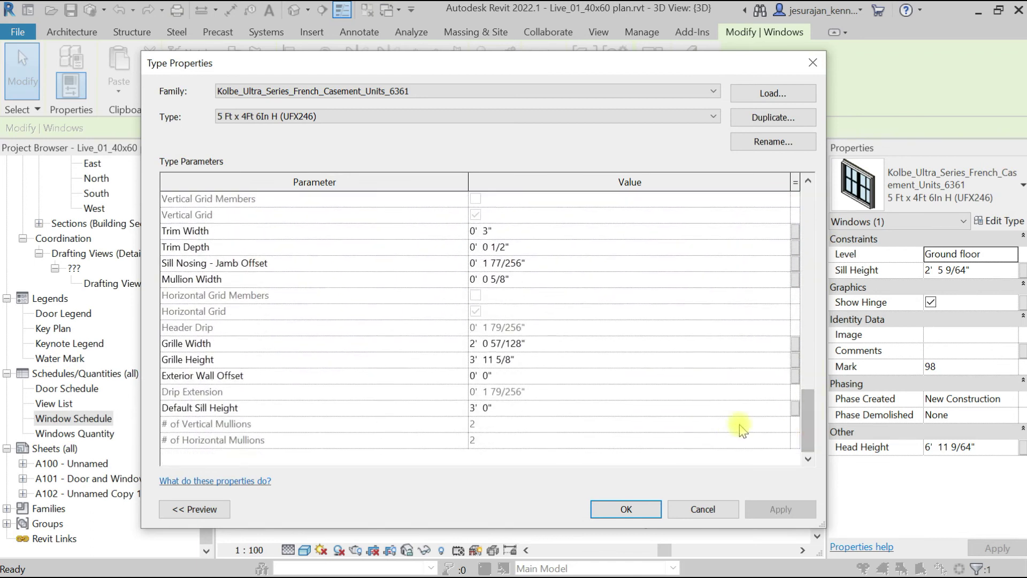
scroll(718, 432, "up", 4)
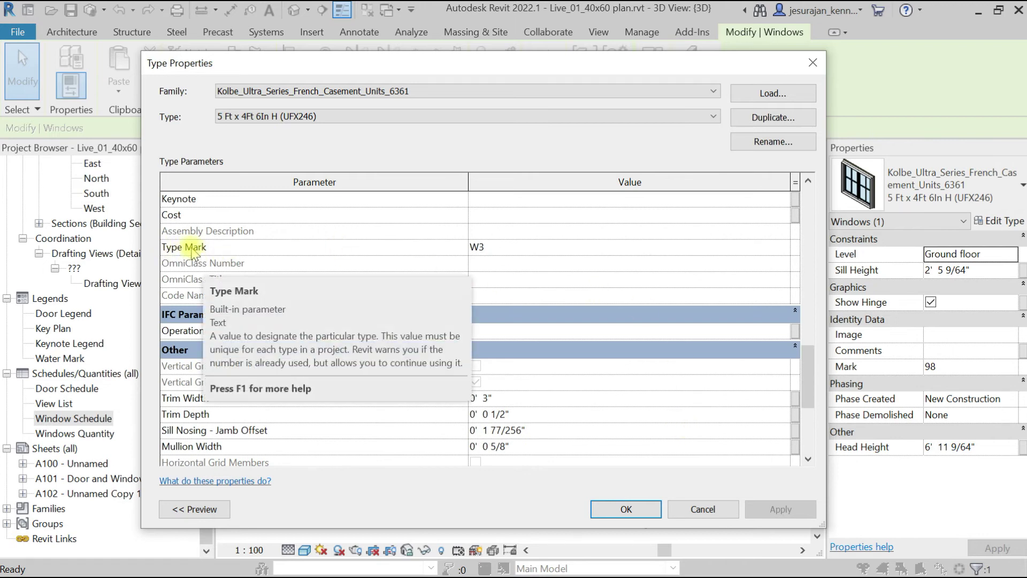
left_click(508, 248)
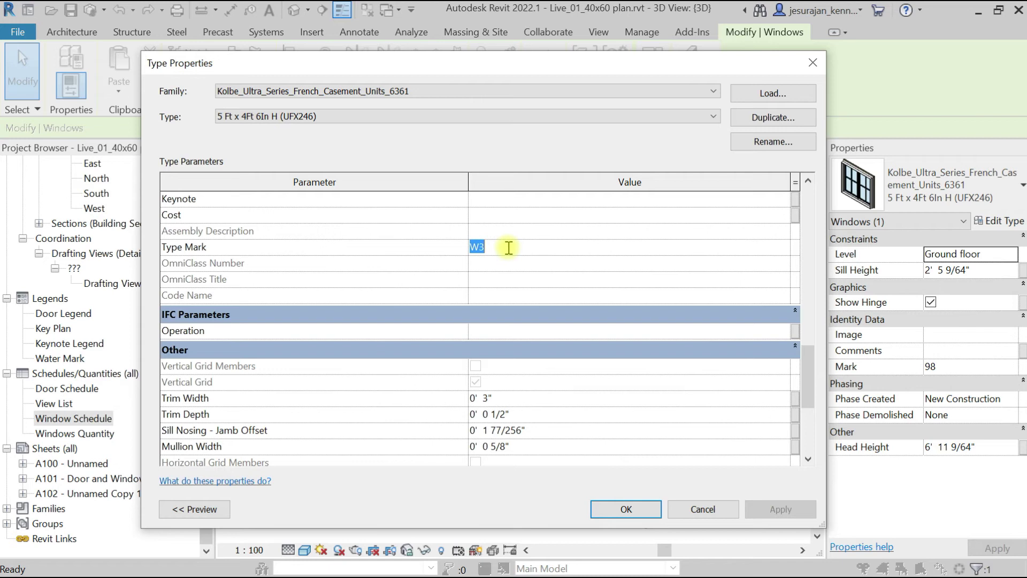
left_click(625, 508)
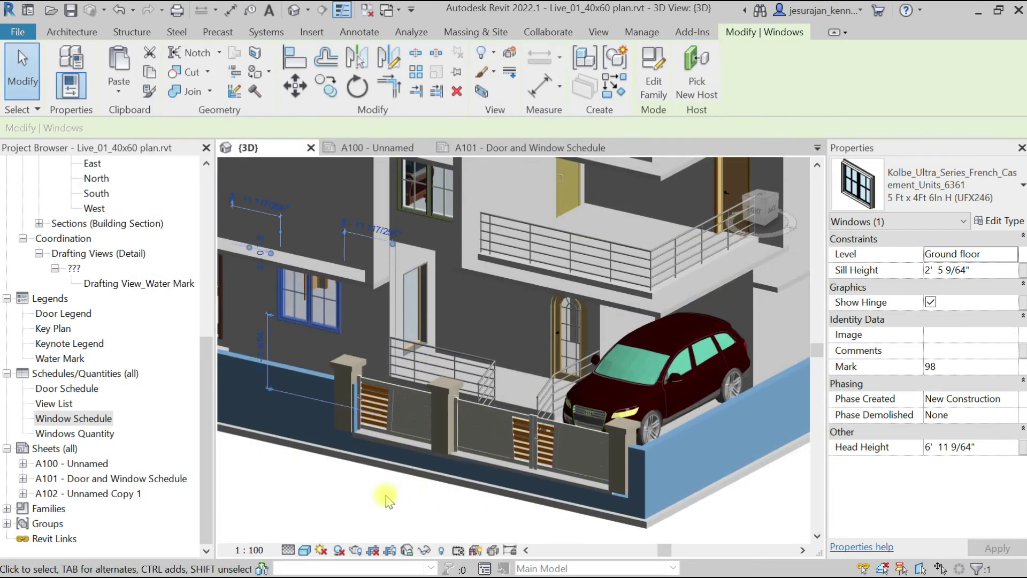
left_click(386, 499)
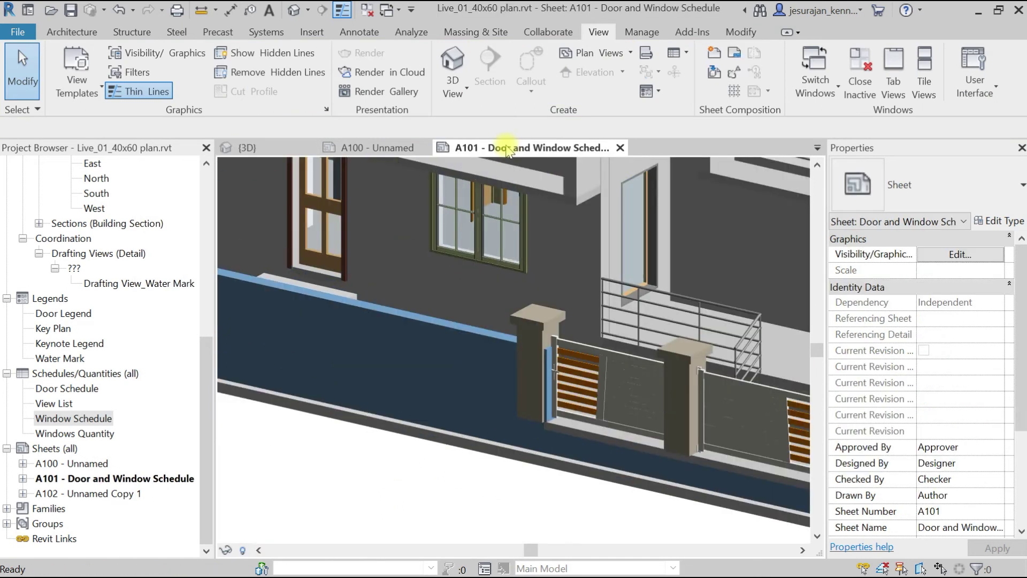
Return to sheet A101 and examine the type marks and counts in the Window Schedule below the house view.
key("ctrl+Tab")
middle_click(492, 259)
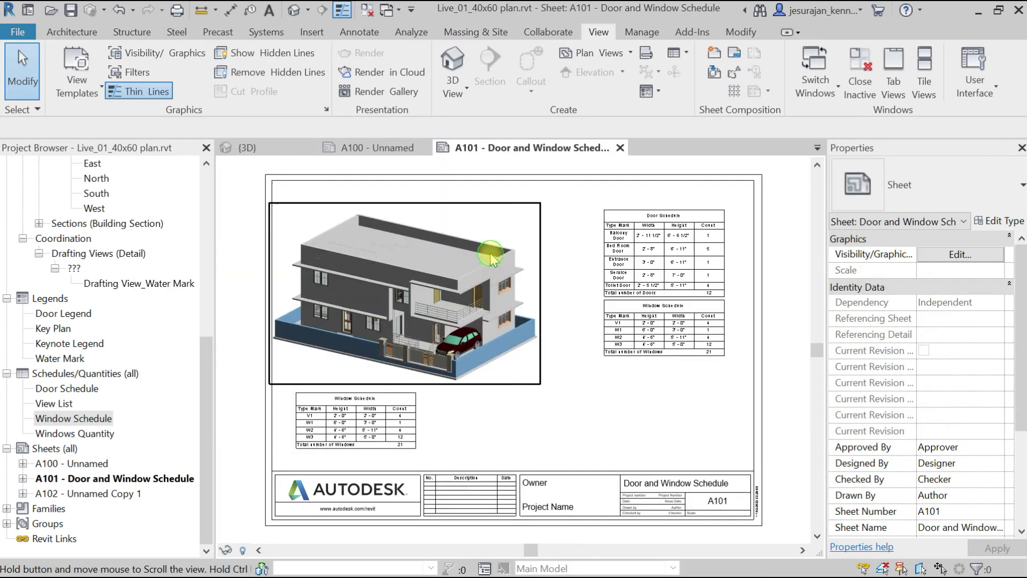
scroll(333, 458, "up", 4)
scroll(333, 458, "up", 2)
middle_click_drag(333, 459, 457, 488)
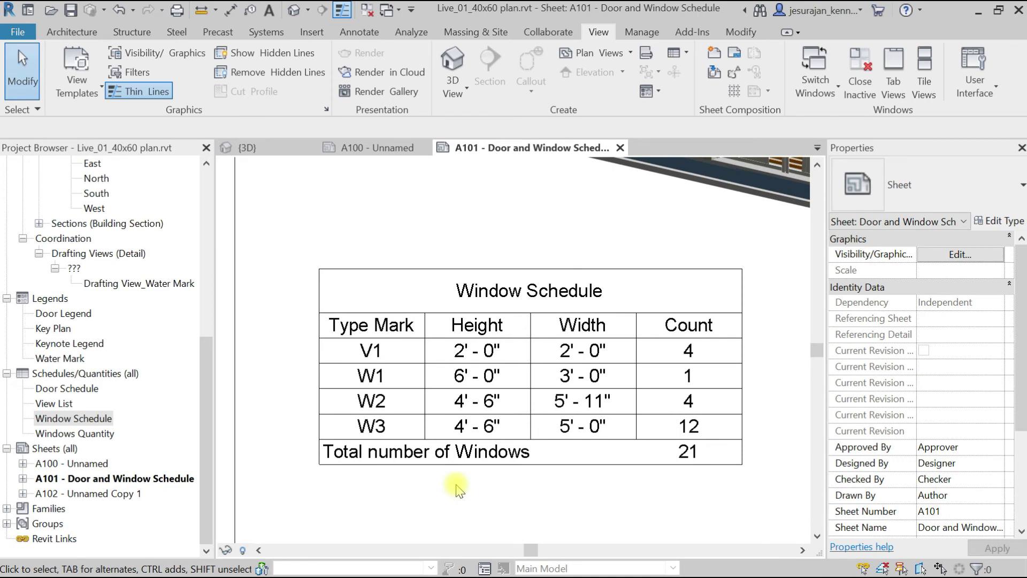
middle_click(458, 489)
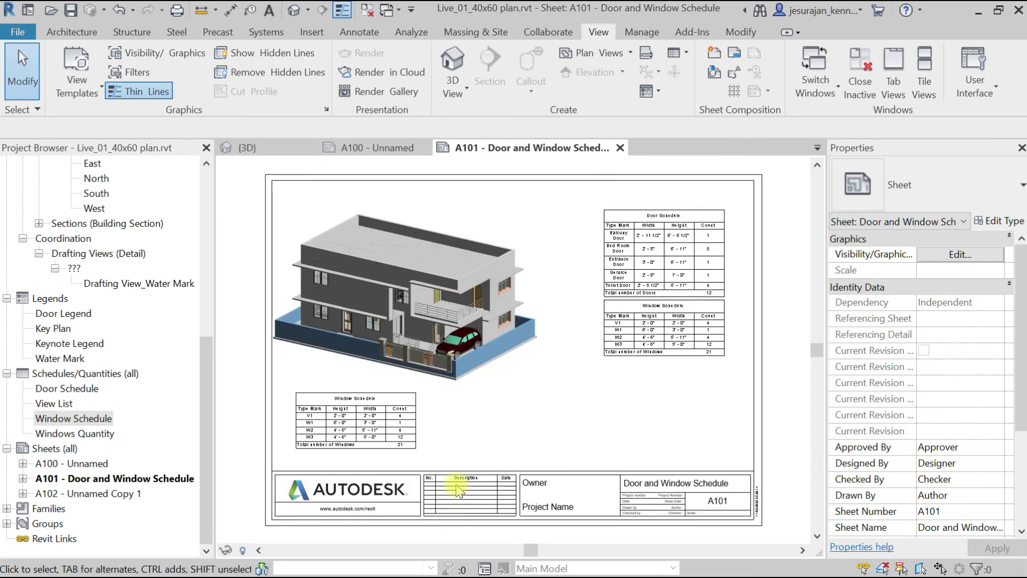
Locate the arched entrance door beside the car and check its Type Mark in the type properties from the 3D view.
scroll(436, 350, "up", 5)
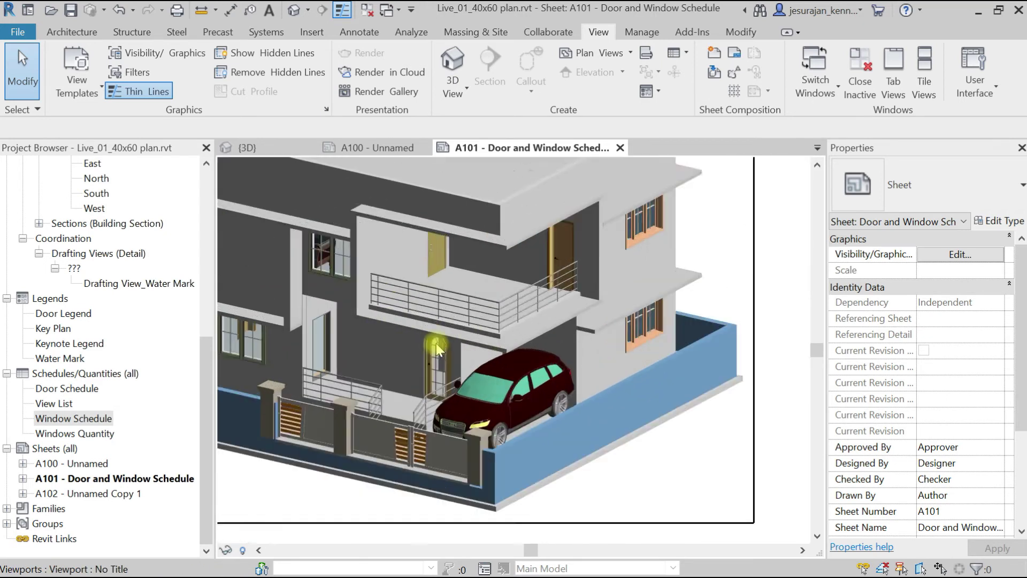
scroll(436, 354, "up", 1)
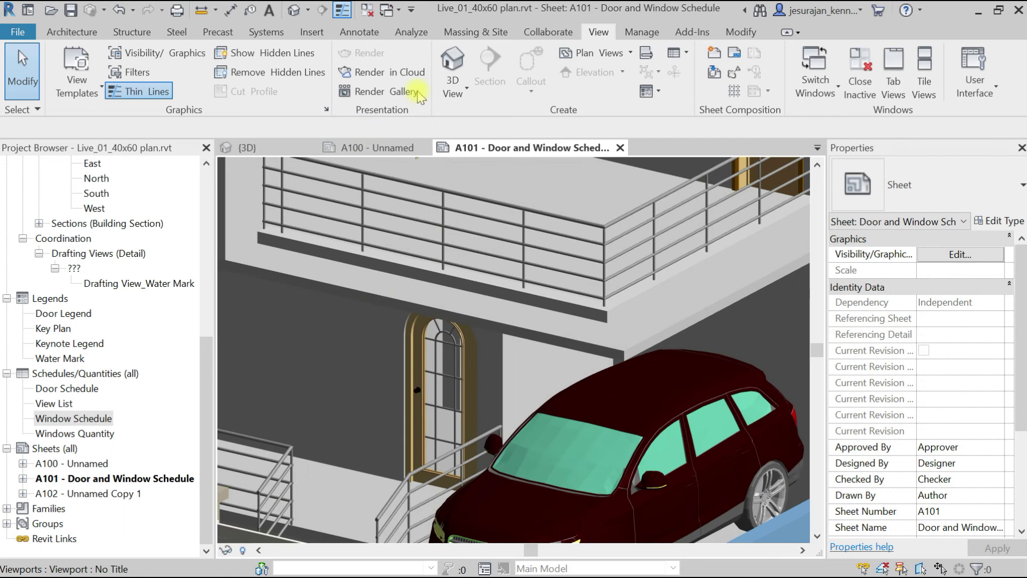
left_click(459, 63)
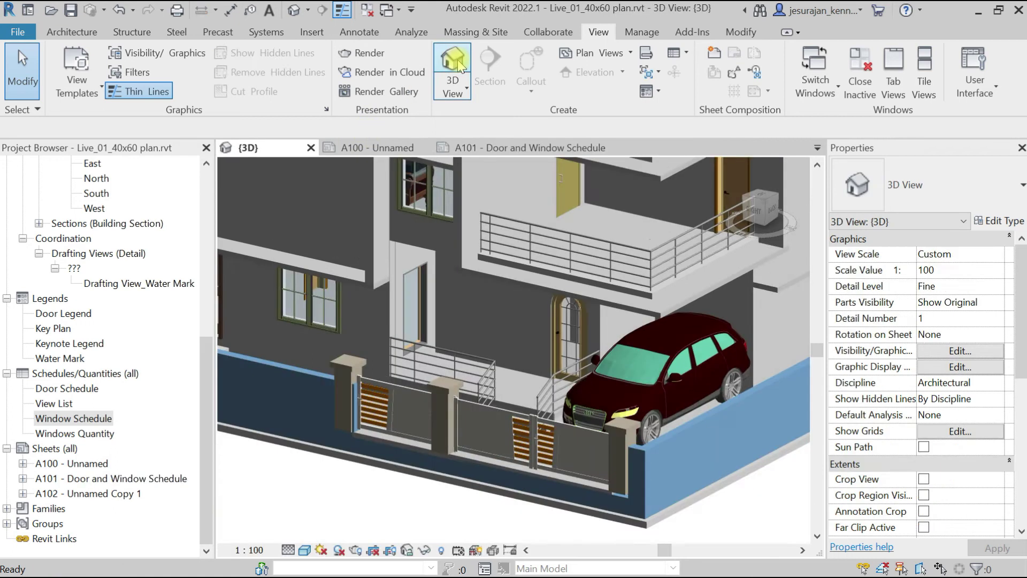
left_click(567, 335)
left_click(1009, 221)
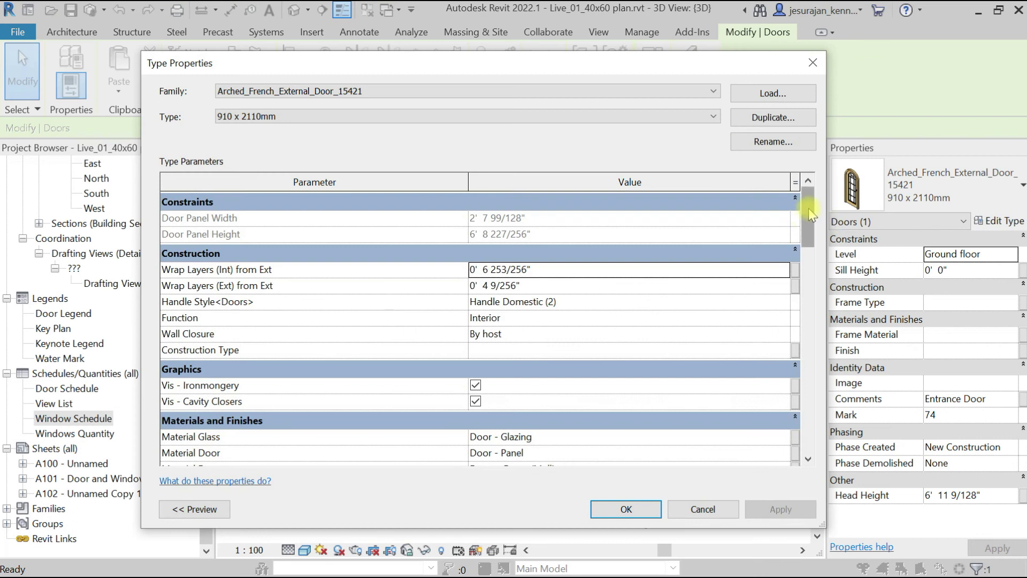
left_click_drag(807, 208, 803, 397)
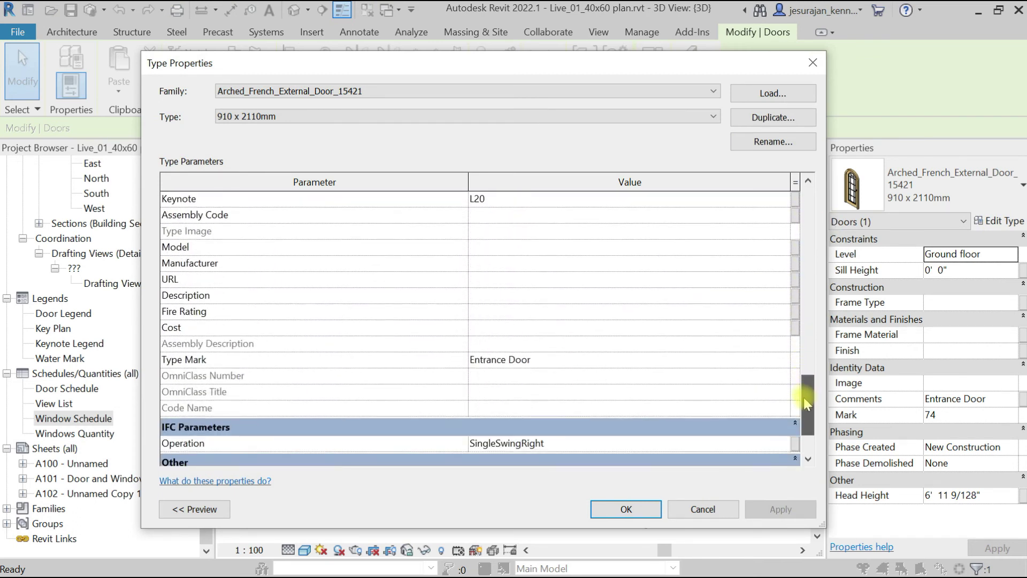
left_click(559, 362)
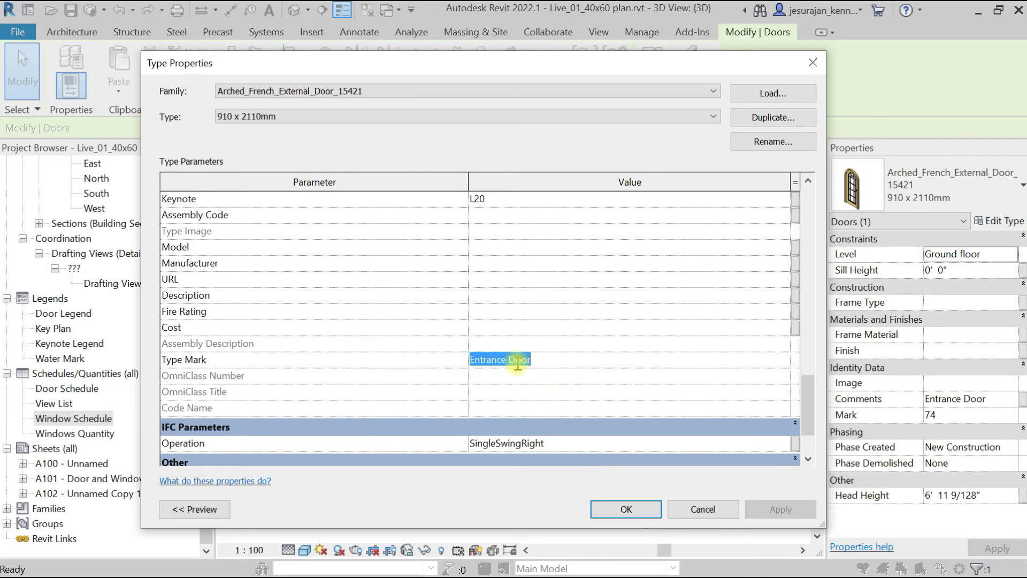
left_click(624, 509)
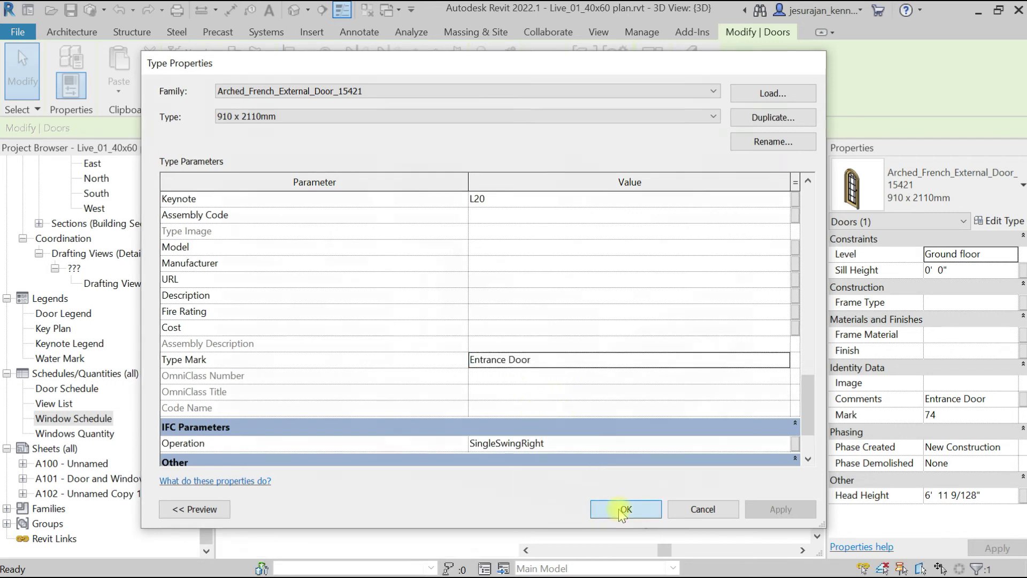
left_click(474, 507)
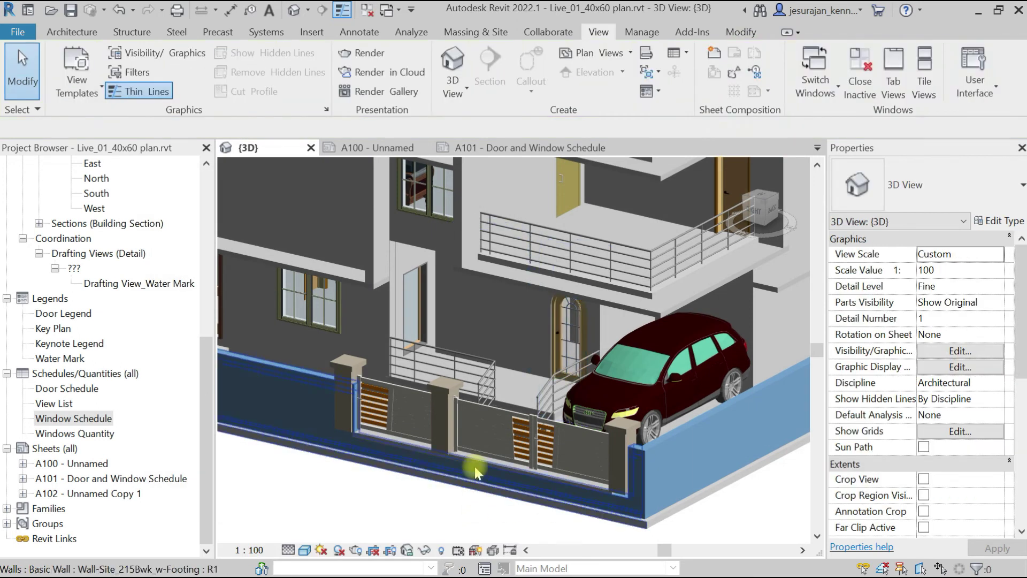
Start a new Schedule/Quantities schedule for the Doors category.
scroll(474, 467, "down", 5)
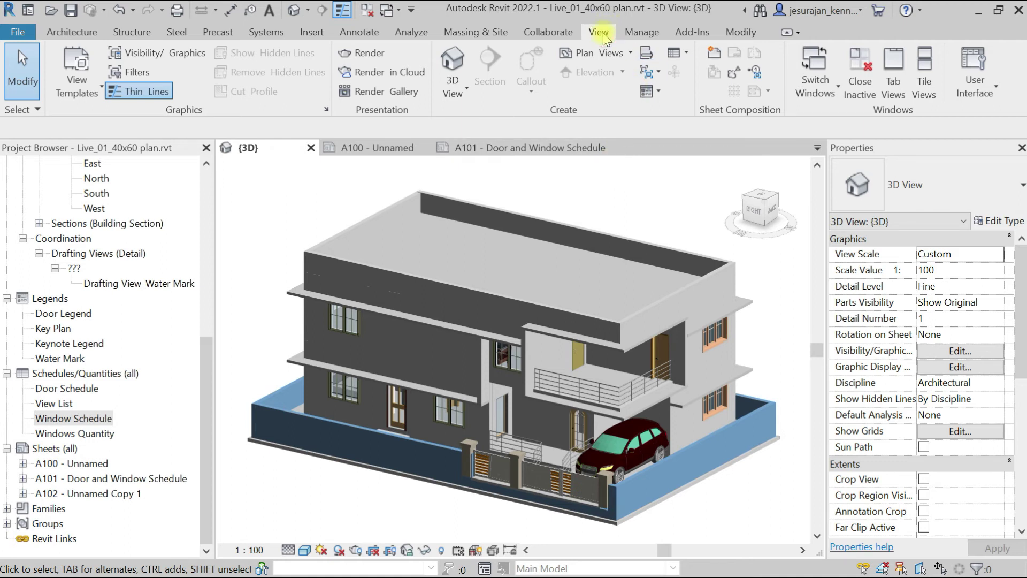
left_click(679, 50)
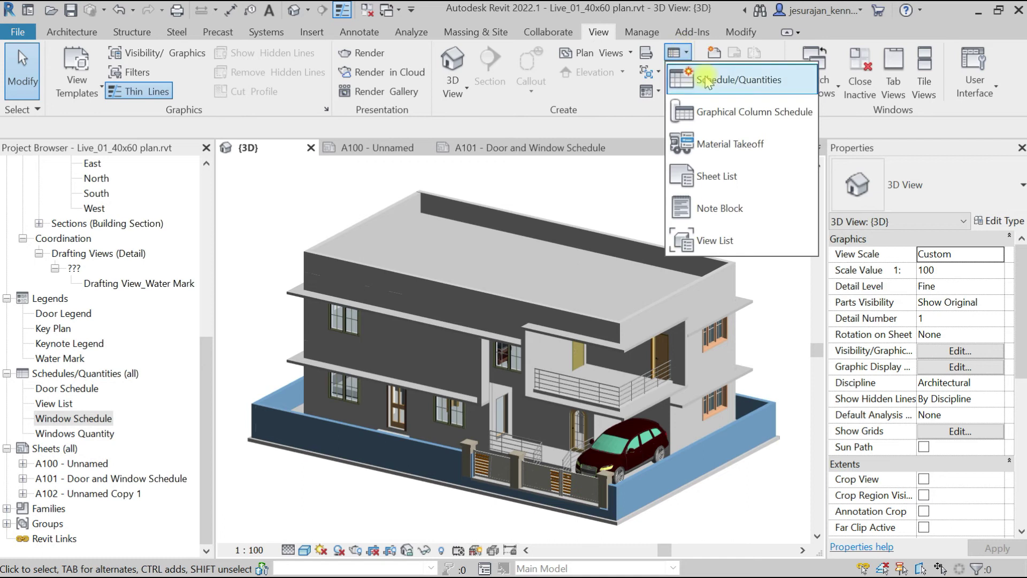
left_click(742, 81)
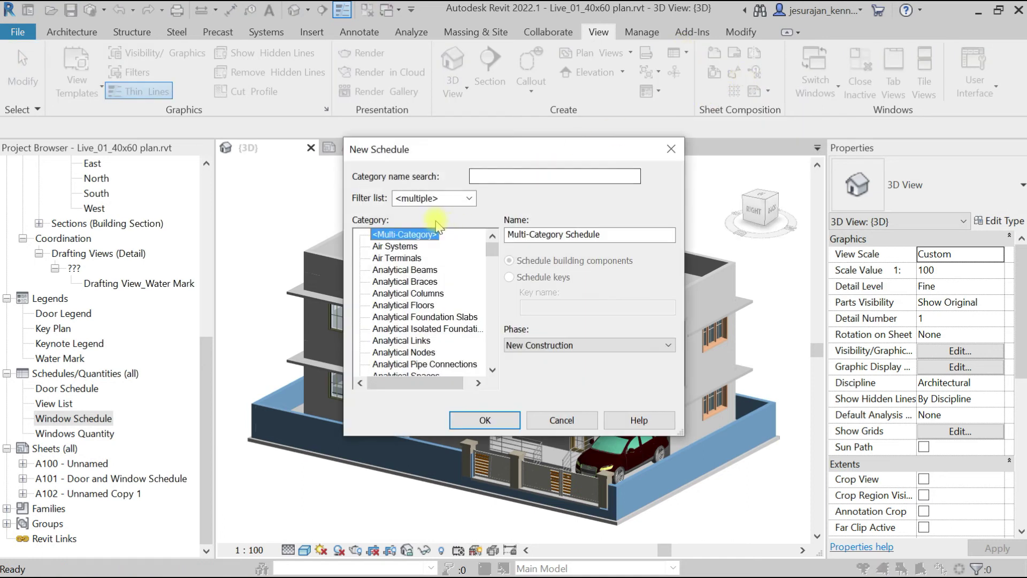
left_click(399, 259)
key("d")
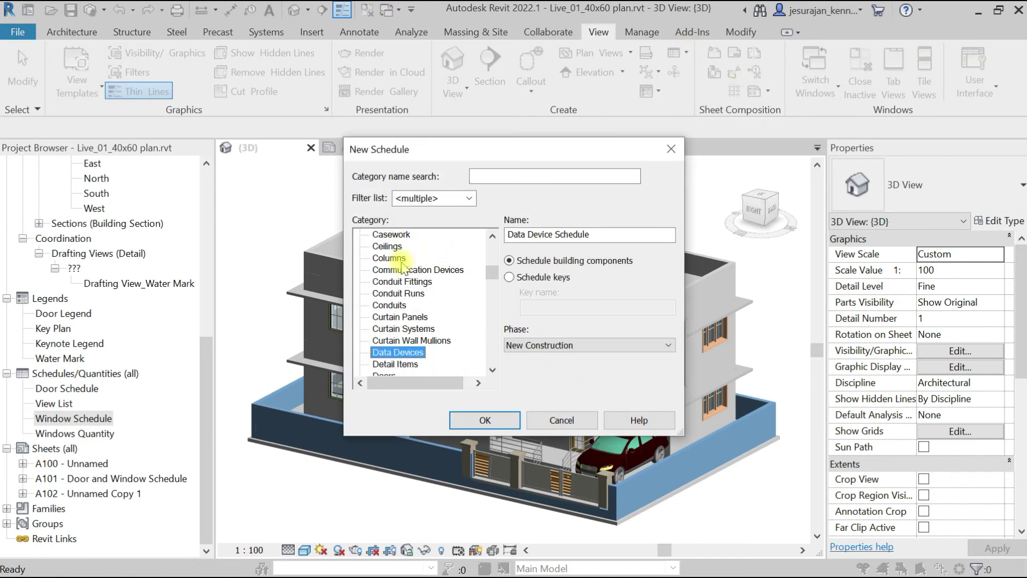
scroll(393, 292, "down", 2)
left_click(393, 306)
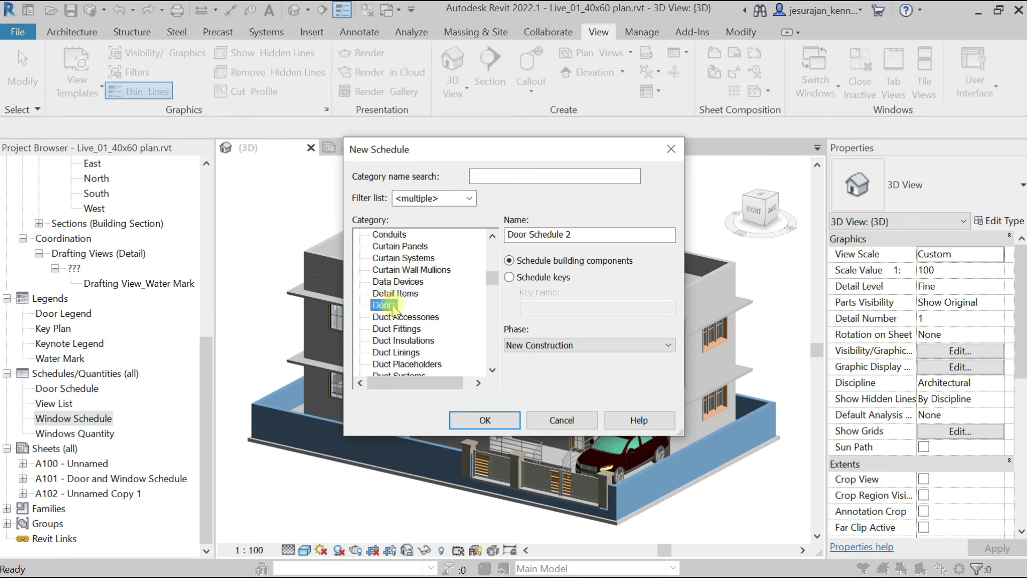
Name the new schedule Door Quantity, keep the New Construction phase and create it.
left_click(618, 234)
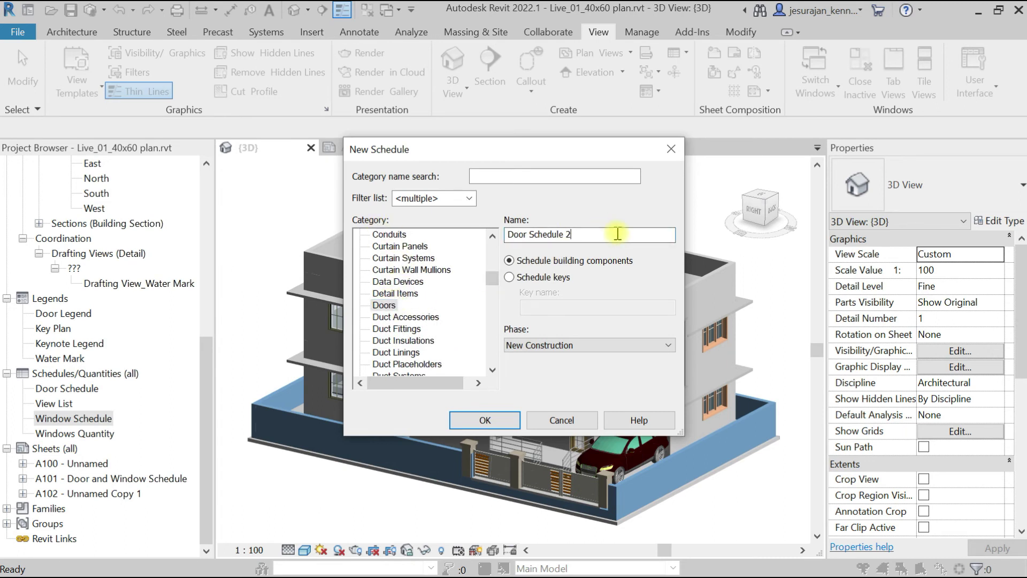
key("BackSpace")
key("BackSpace")
key("BackSpace")
key("BackSpace")
key("BackSpace")
key("BackSpace")
key("BackSpace")
key("BackSpace")
type("Q")
left_click(544, 346)
left_click(547, 347)
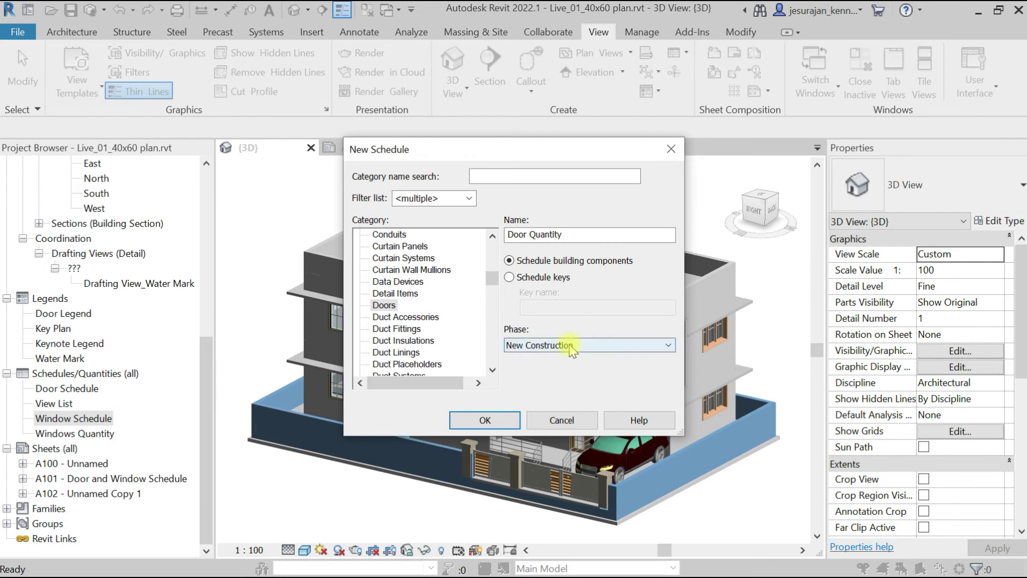
left_click(485, 420)
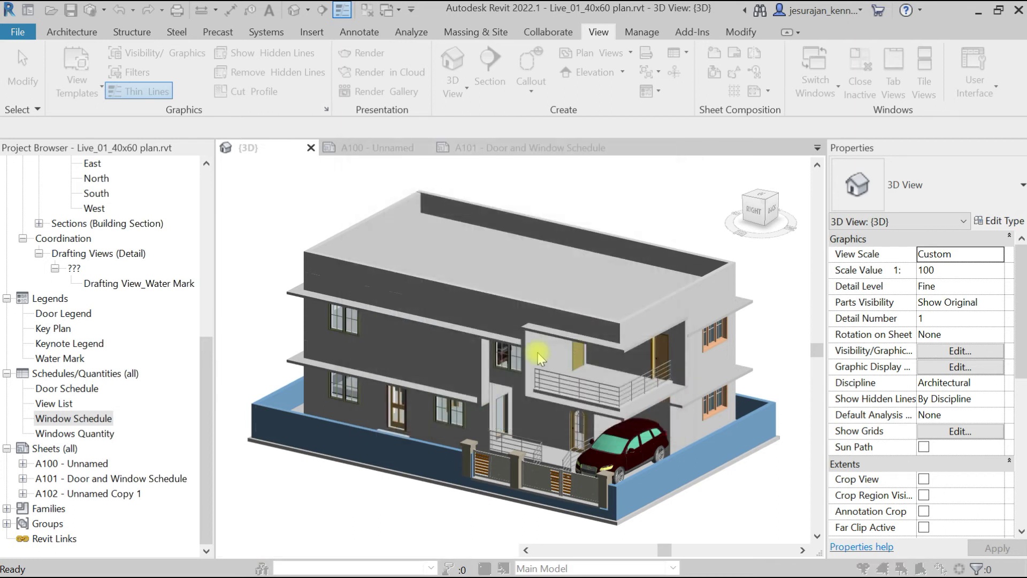
Add the Family and Type field to the scheduled fields of the door schedule.
left_click_drag(575, 223, 576, 324)
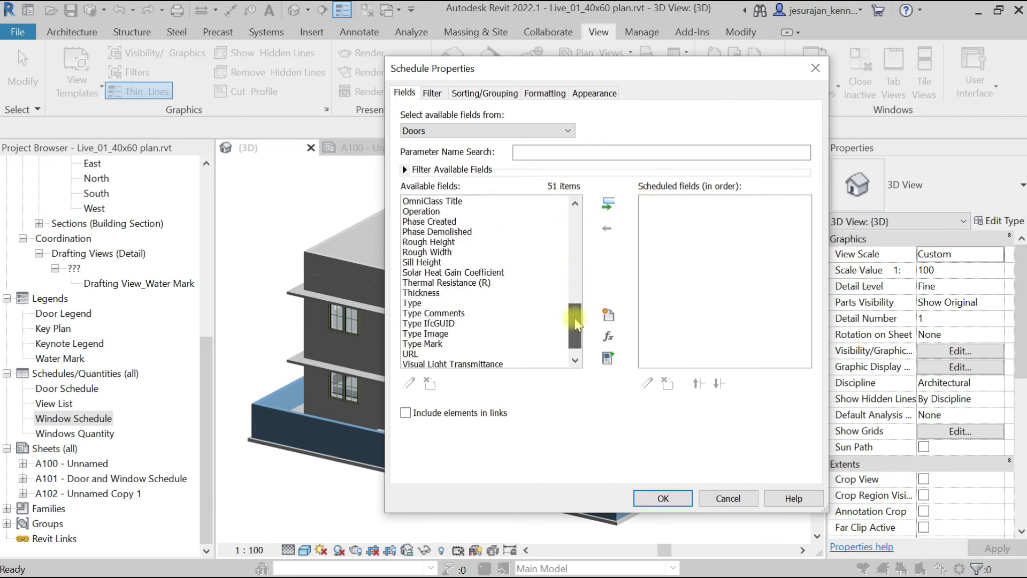
mouse_move(576, 324)
left_mouse_down()
mouse_move(572, 222)
mouse_move(572, 333)
mouse_move(572, 308)
left_mouse_up()
left_click(432, 251)
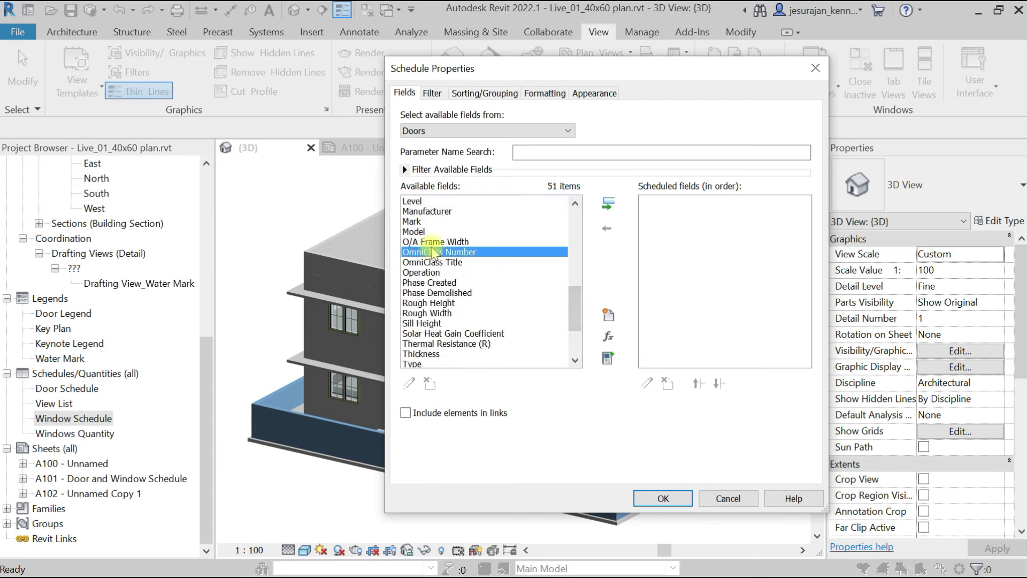
key("f")
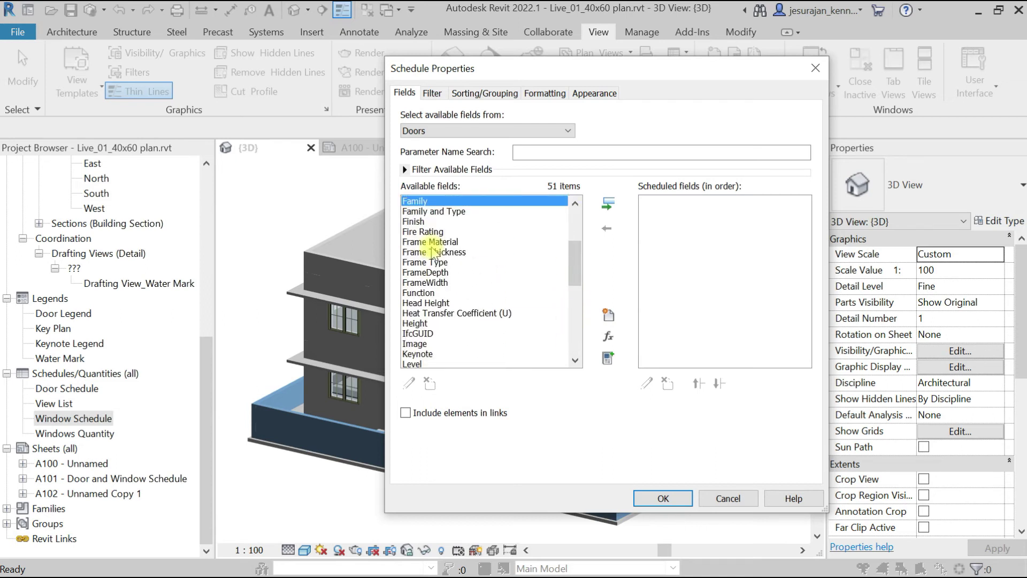
left_click(440, 213)
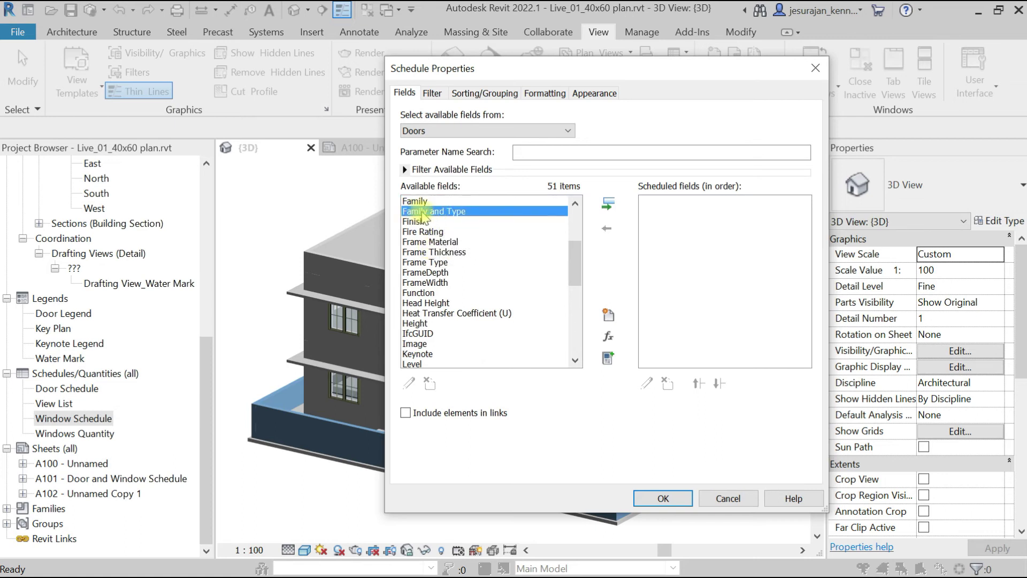
left_click(609, 204)
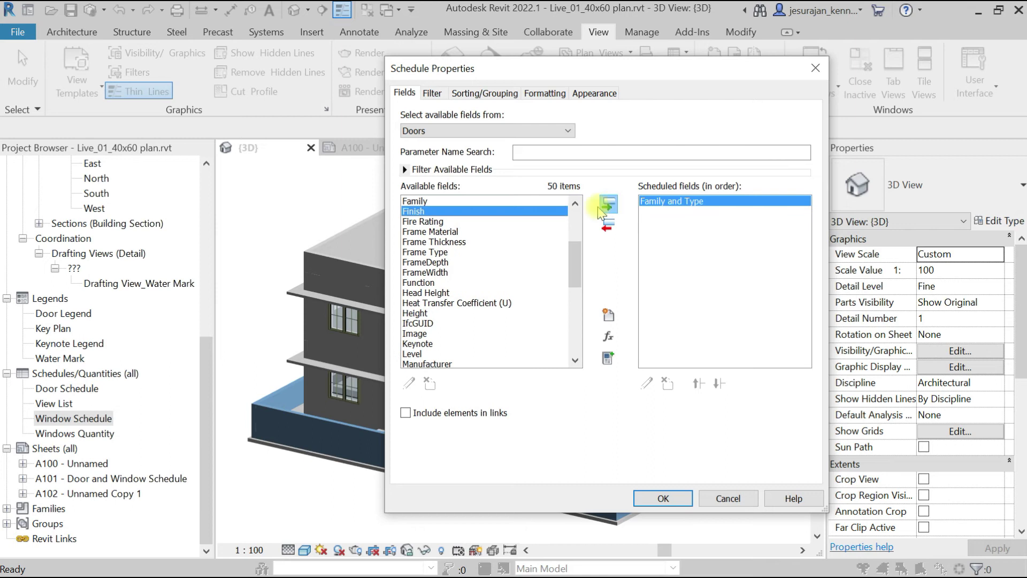
Add the Type Mark field to the door schedule's scheduled fields.
left_click(416, 223)
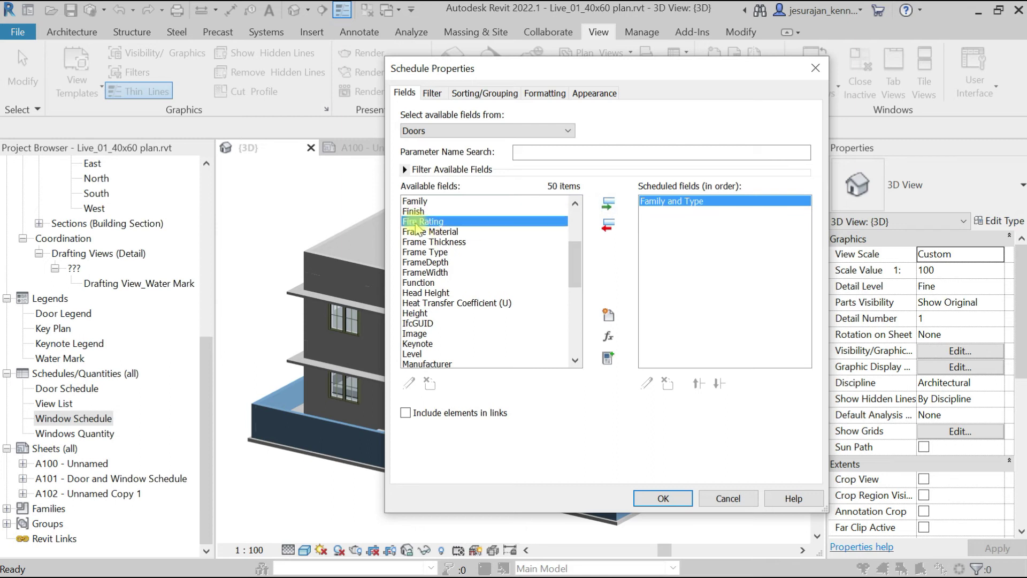
key("t")
scroll(416, 227, "down", 3)
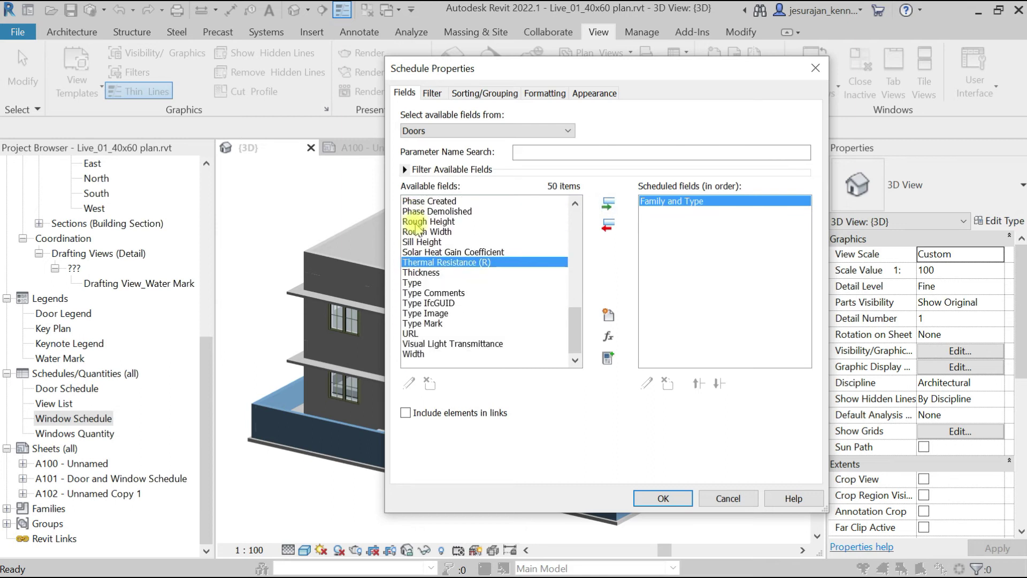
left_click(423, 283)
left_click(423, 323)
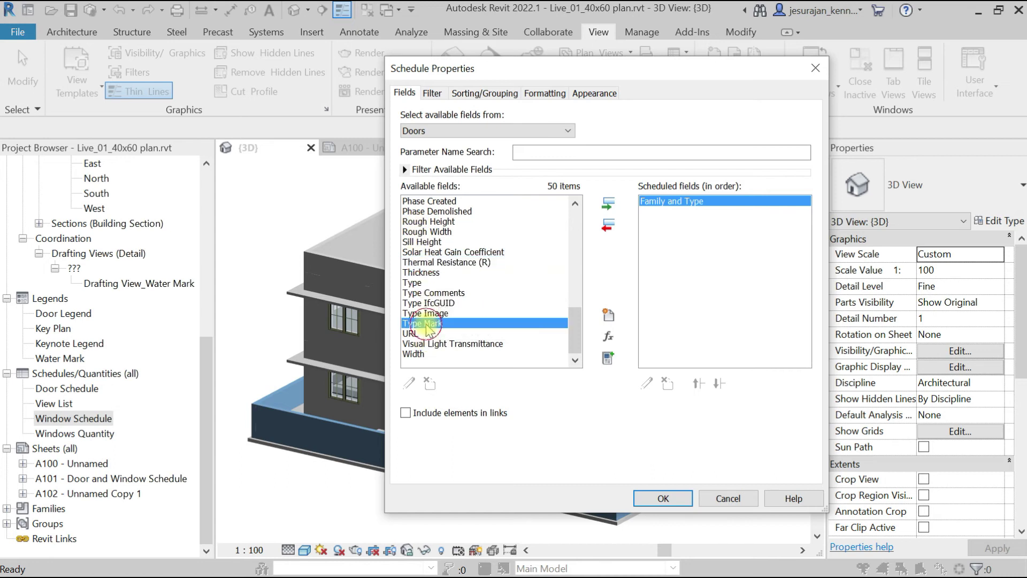
left_click(605, 204)
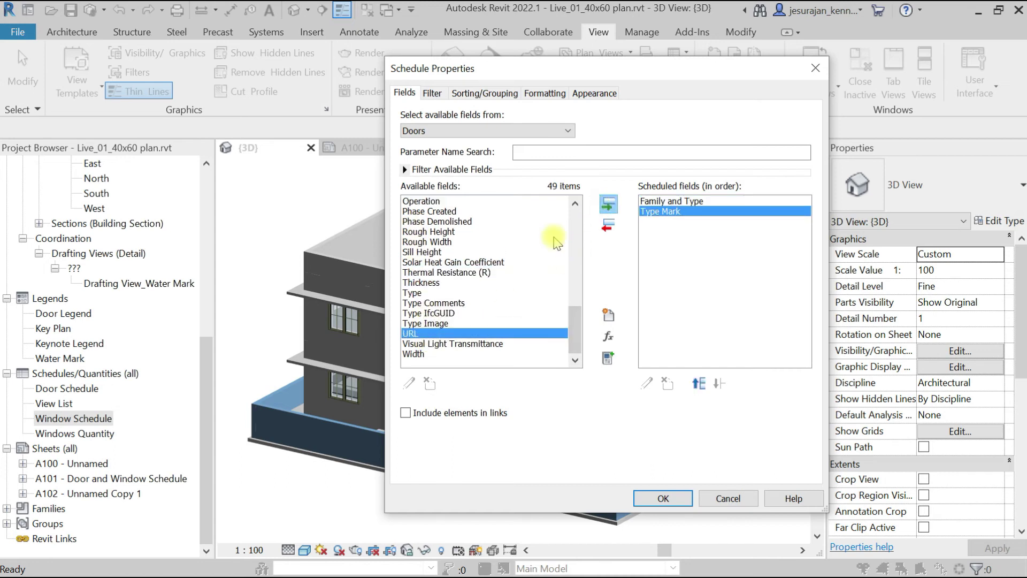
Add the Width and Height fields to the door schedule after Type Mark.
left_click(412, 293)
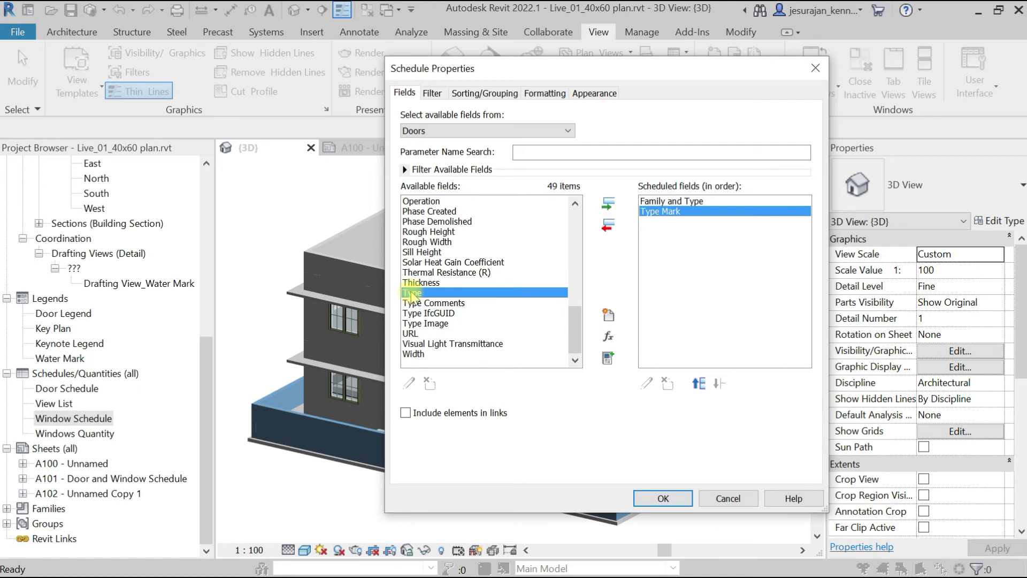
key("End")
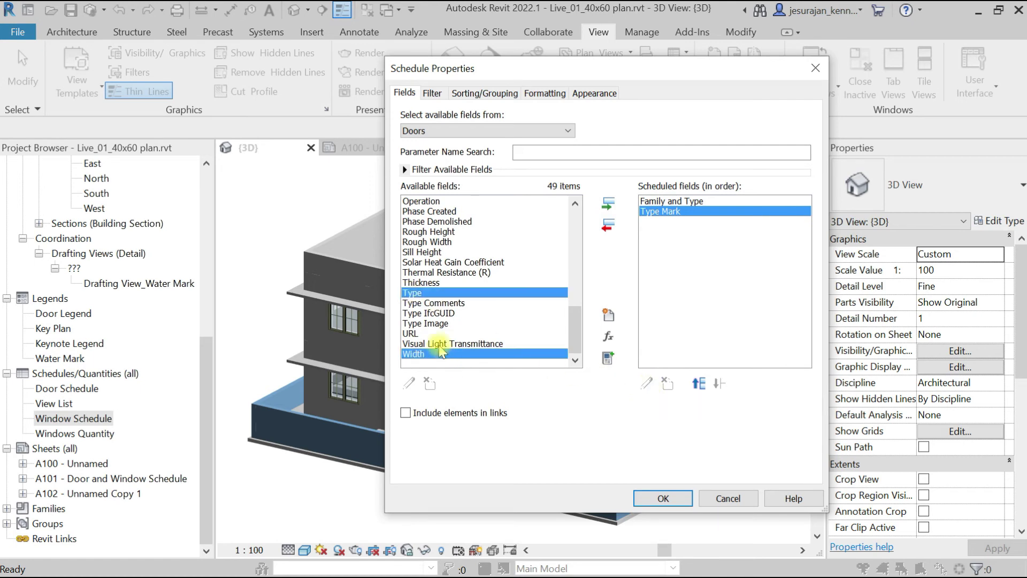
left_click(608, 204)
left_click(428, 262)
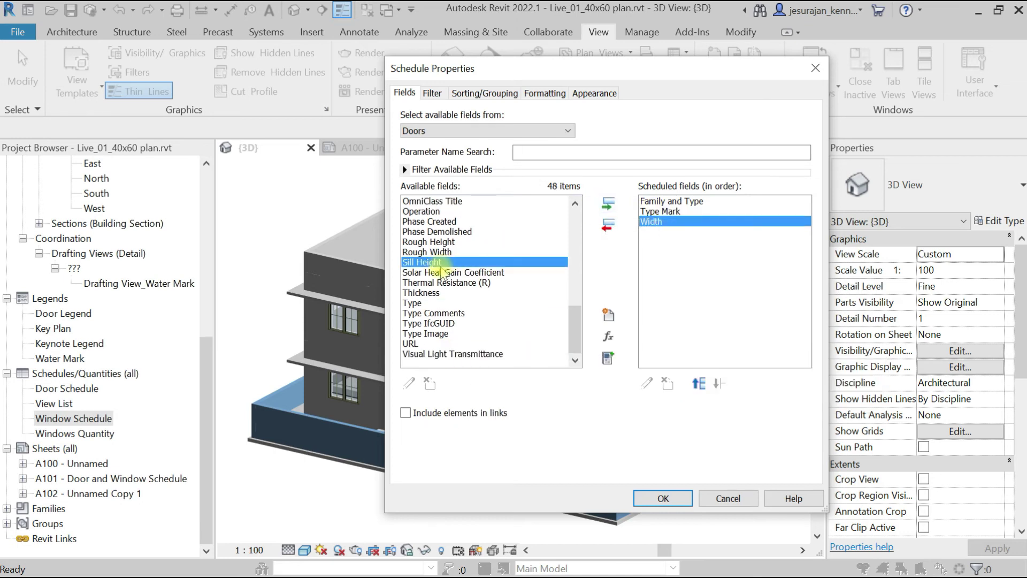
key("h")
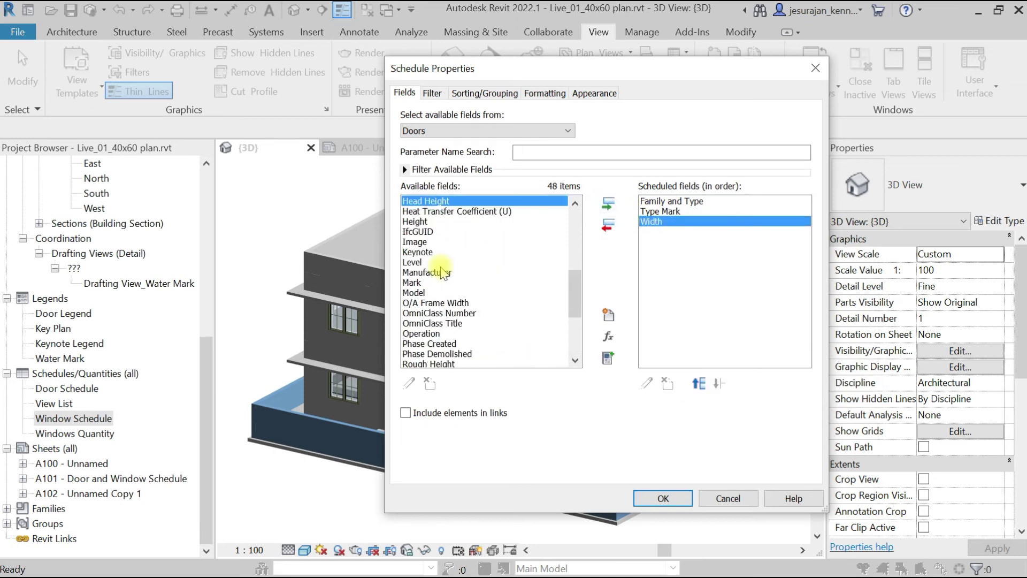
left_click(428, 220)
left_click(607, 207)
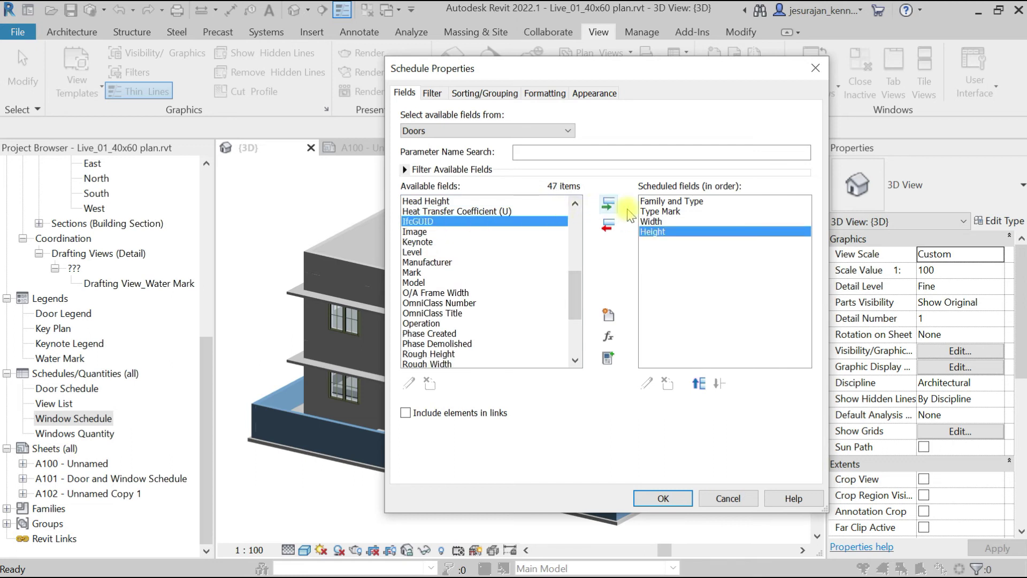
Add the Count field after Height and generate the Door Quantity schedule.
left_click(417, 252)
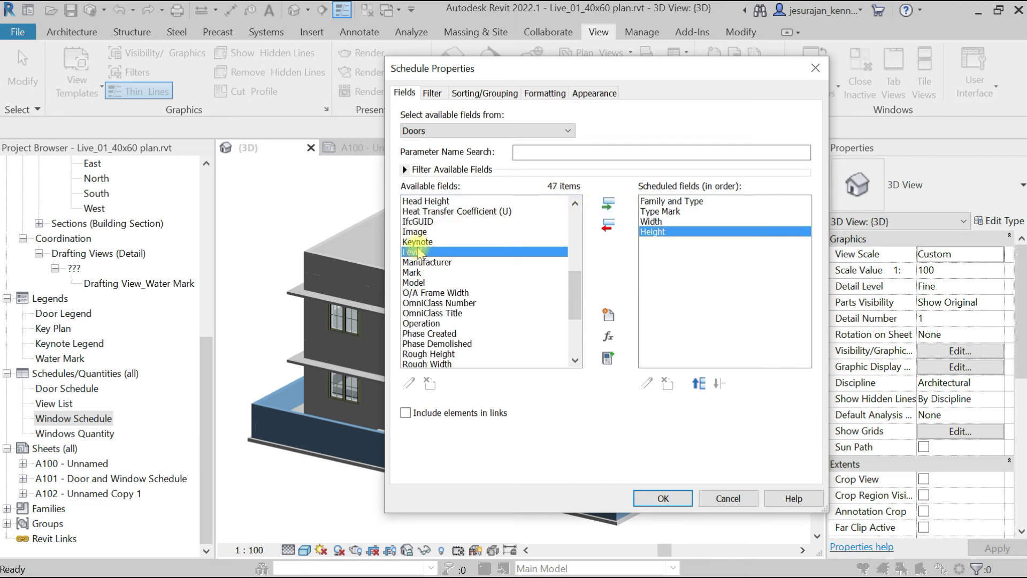
key("c")
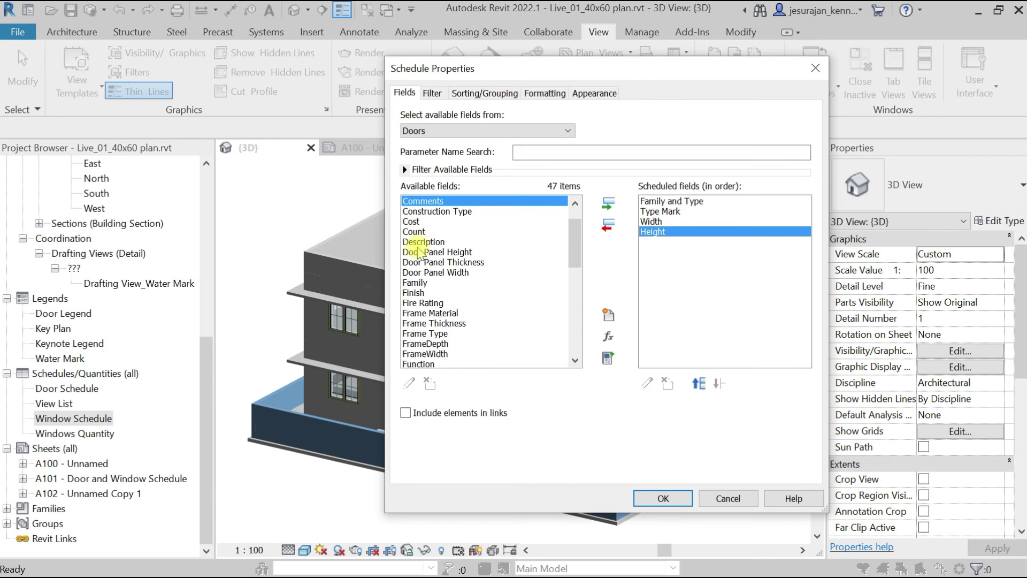
left_click(428, 231)
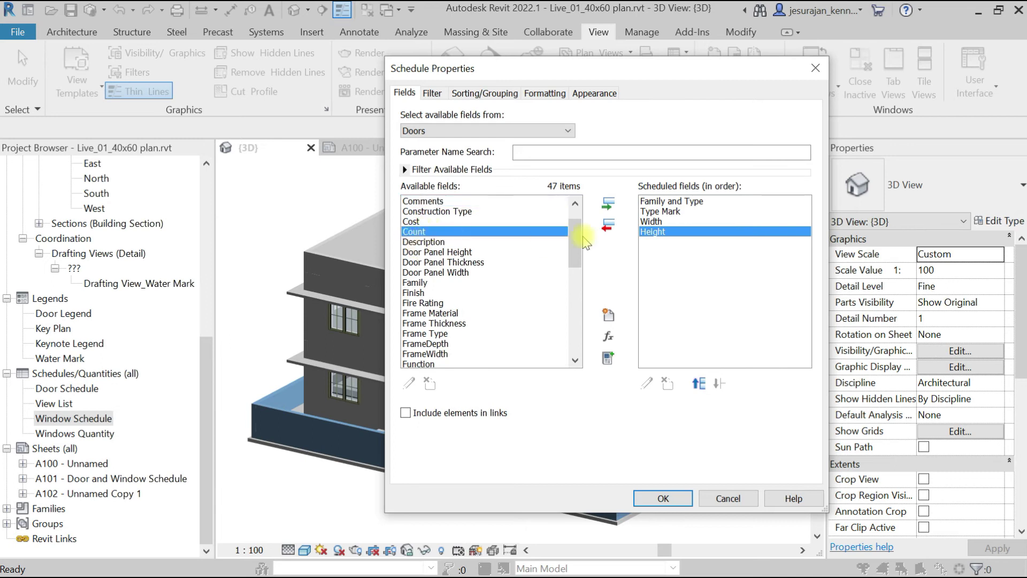
left_click(609, 205)
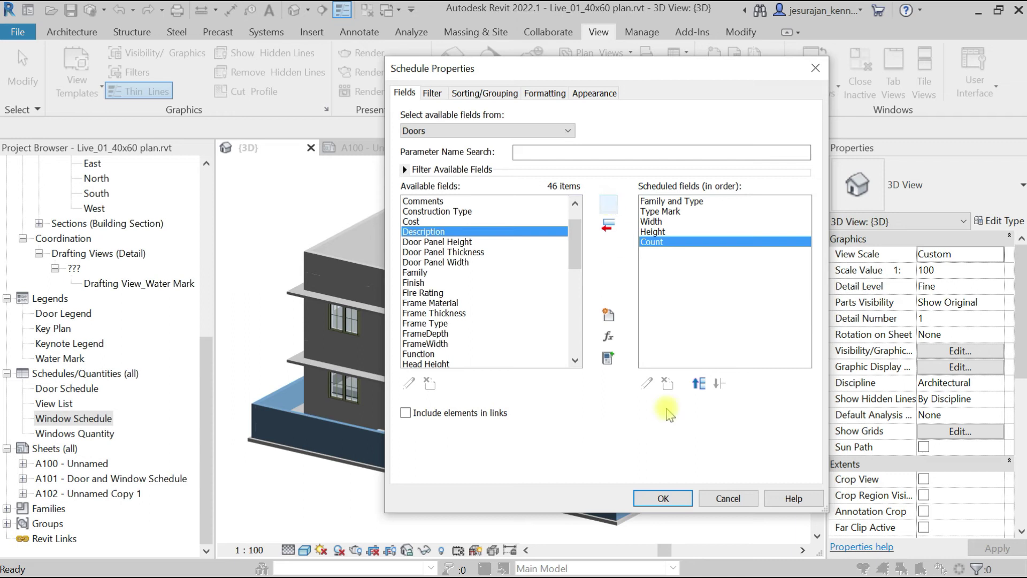
left_click(675, 500)
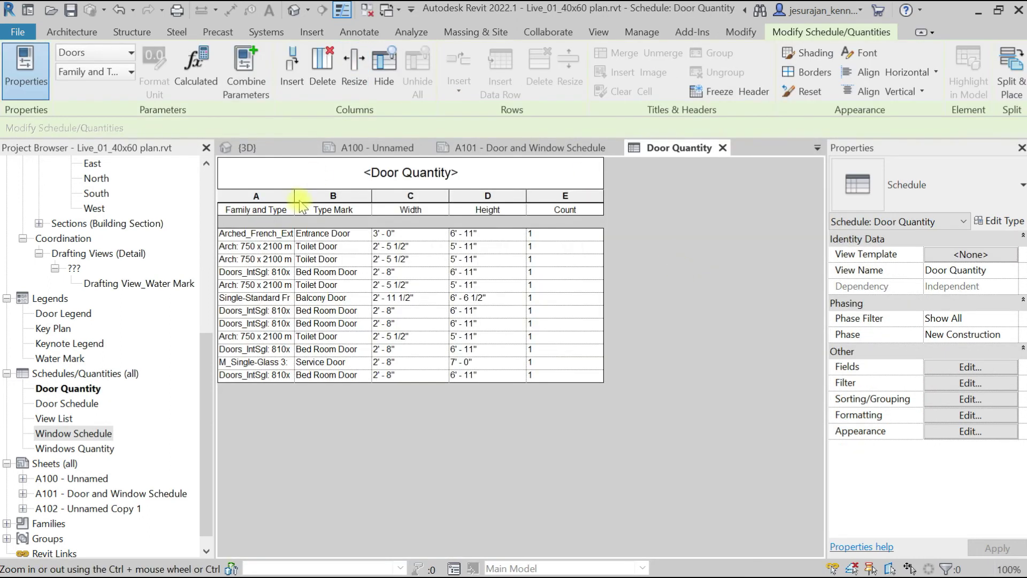
Hide the Family and Type column in the Door Quantity schedule and widen the Type Mark column.
left_click_drag(296, 199, 343, 199)
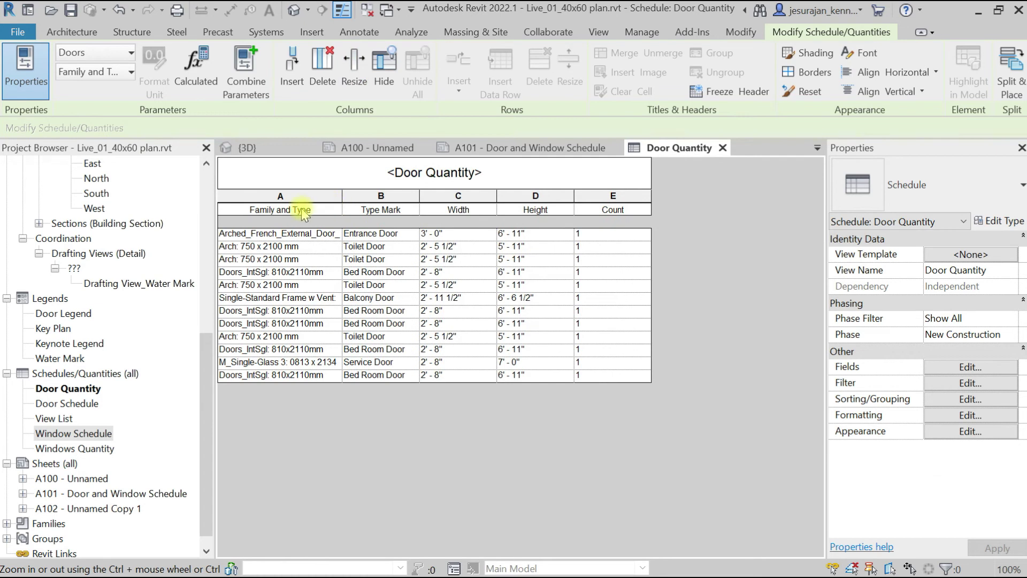
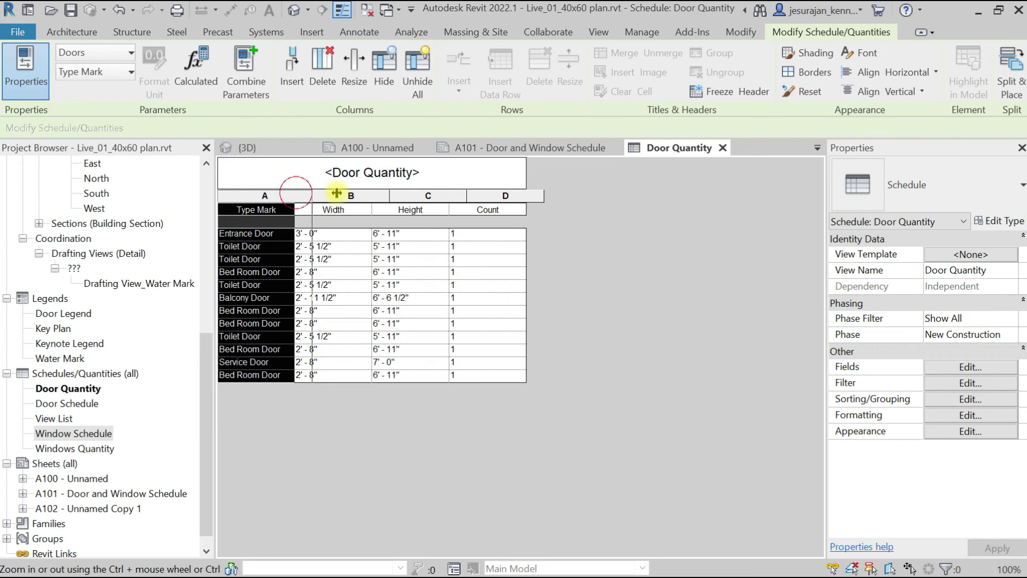
left_click(390, 197)
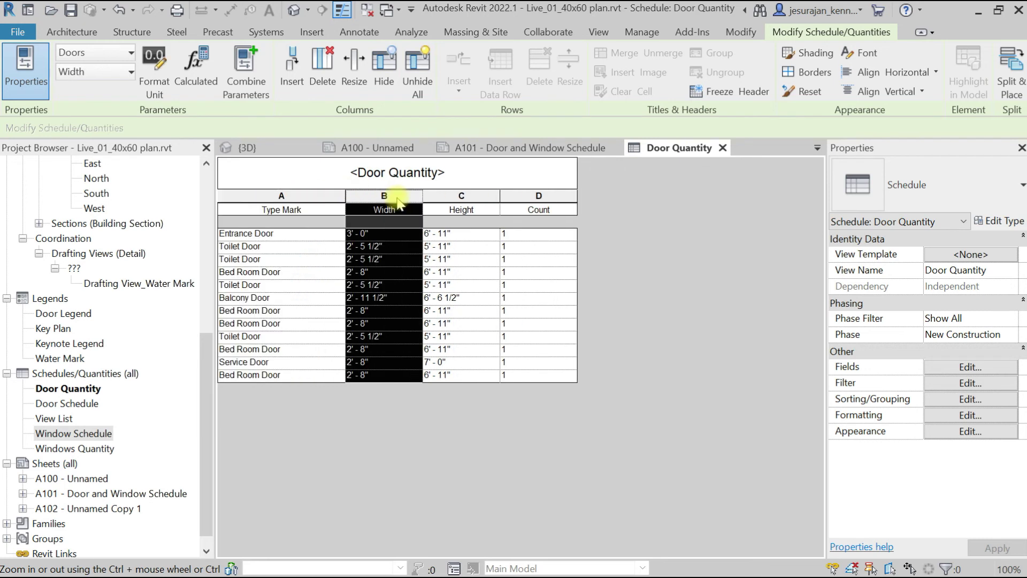
left_click(462, 197)
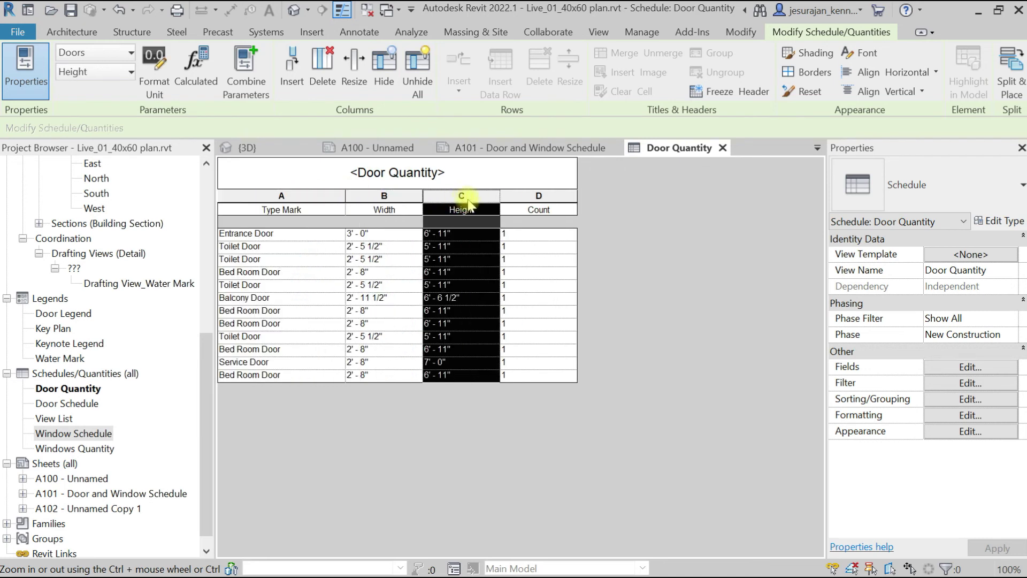
Align the Count column's contents to the right in the Door Quantity schedule.
left_click(396, 196)
left_click(452, 197)
left_click(537, 197)
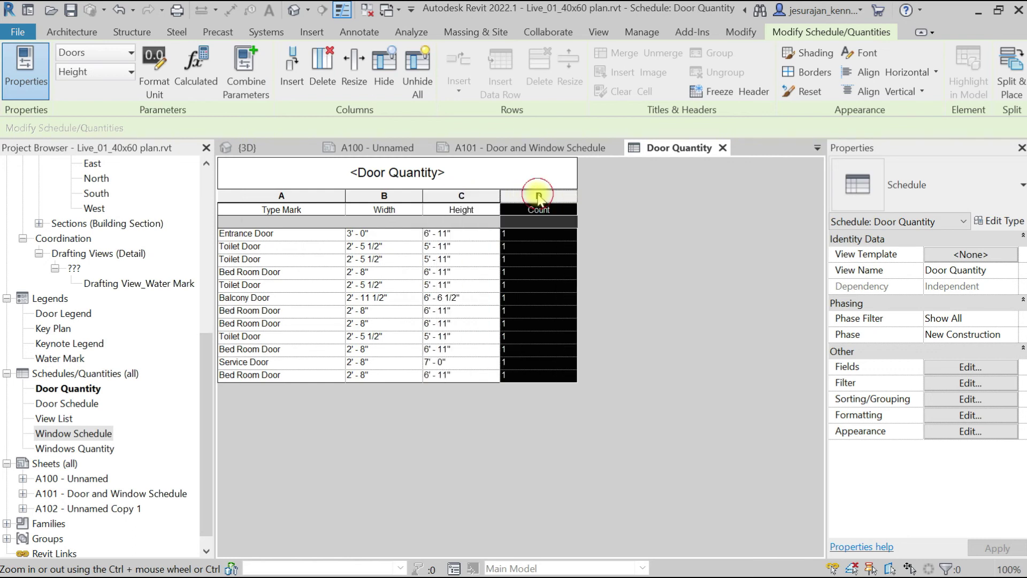
left_click(899, 72)
left_click(872, 162)
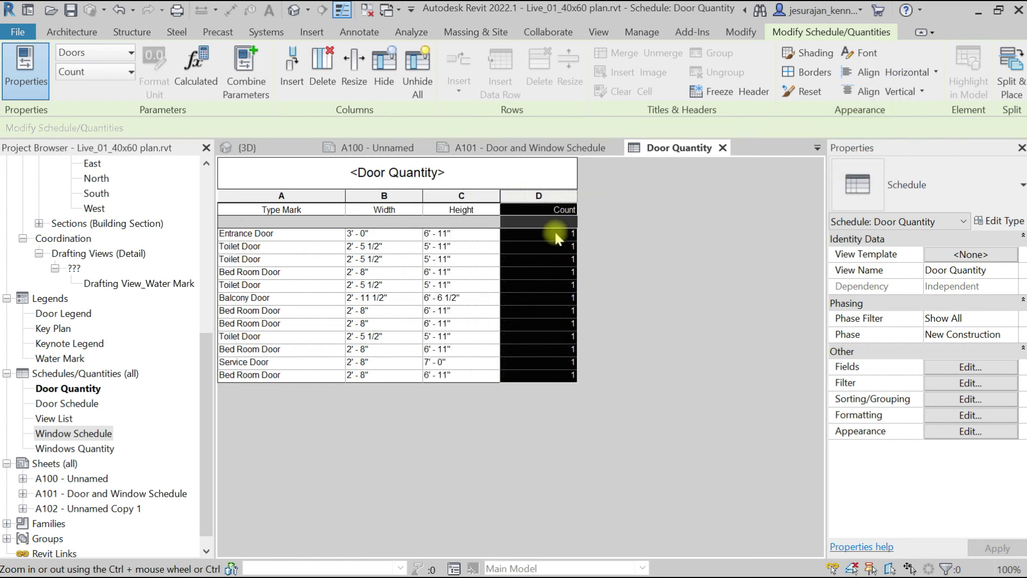
Center the header texts of the Type Mark, Width, Height and Count columns.
left_click(411, 208)
left_click_drag(535, 210, 291, 210)
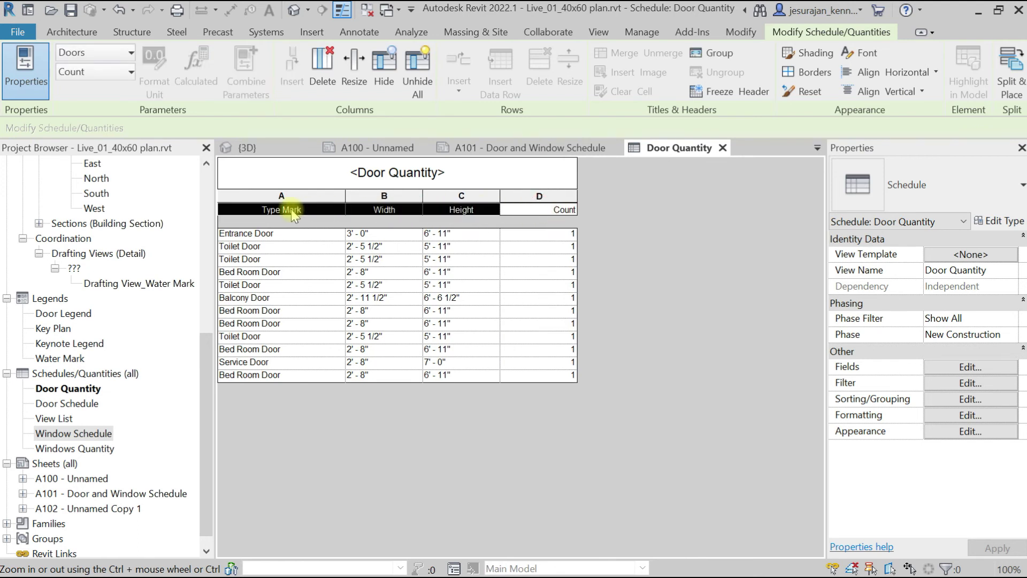
left_click(877, 75)
left_click(882, 130)
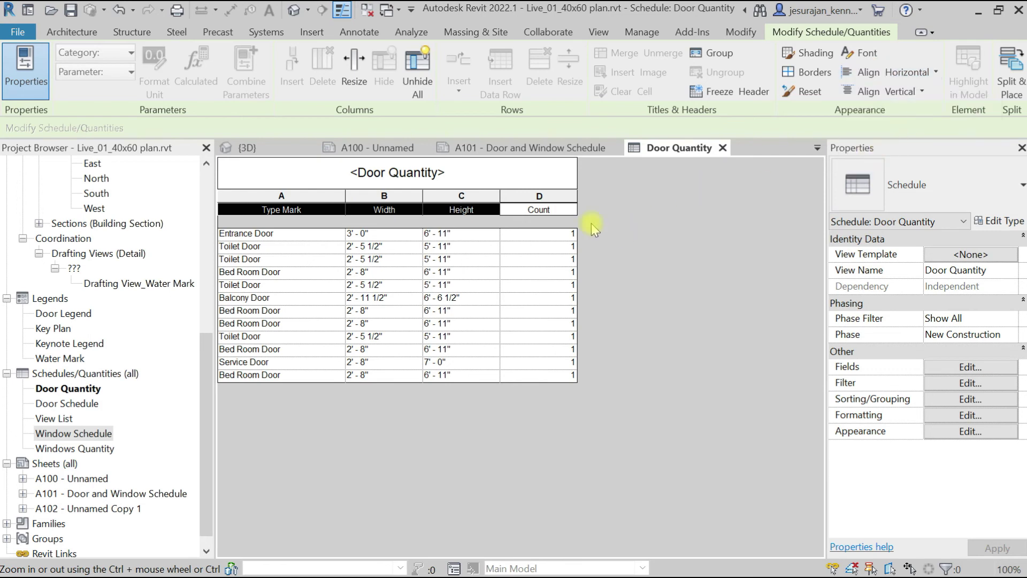
left_click(539, 196)
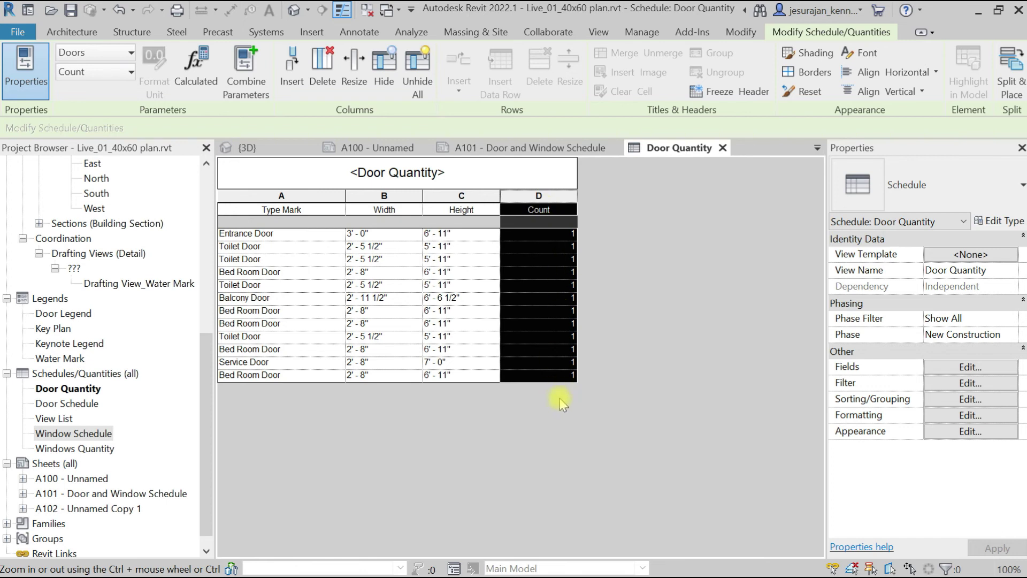
Set the Count field of the Door Quantity schedule to Calculate totals in its formatting properties.
left_click(941, 369)
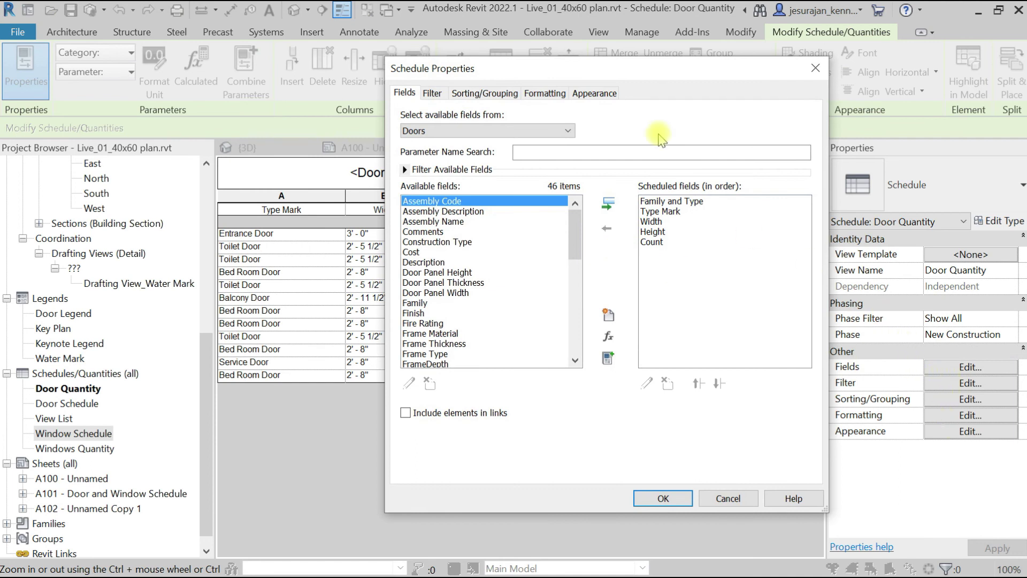
left_click_drag(630, 70, 453, 51)
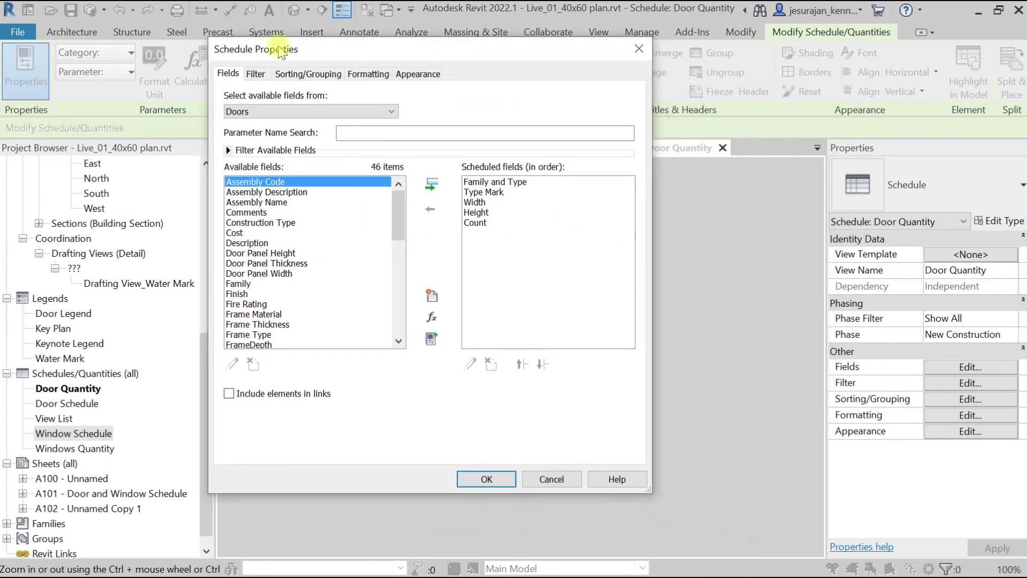
left_click(256, 74)
left_click(305, 74)
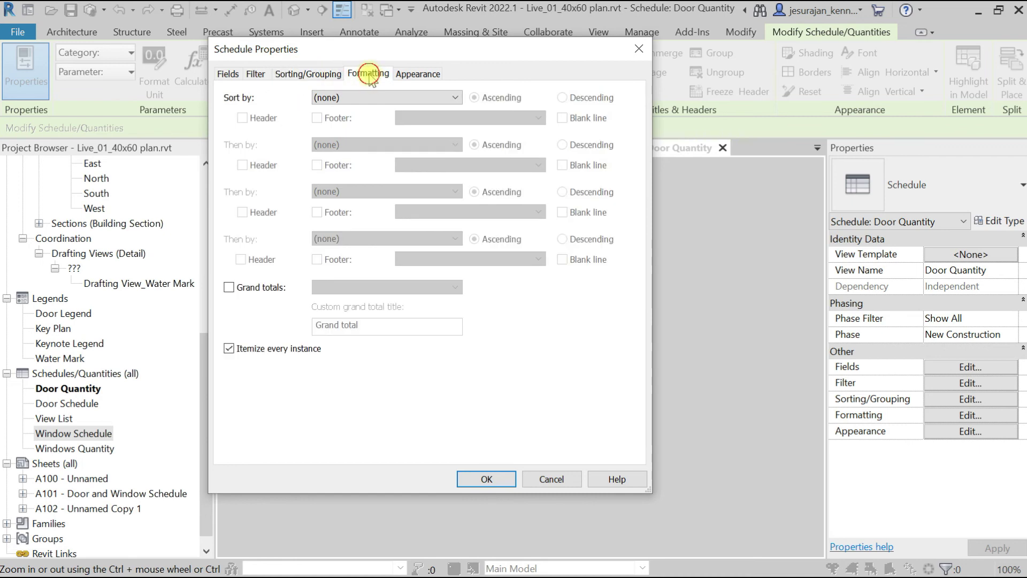
left_click(366, 74)
left_click(413, 76)
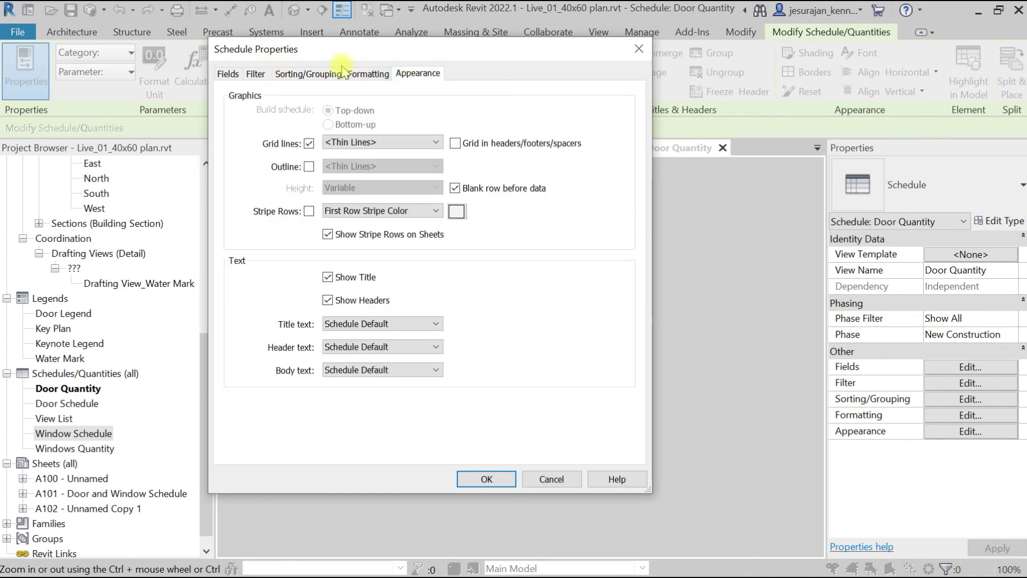
left_click(367, 77)
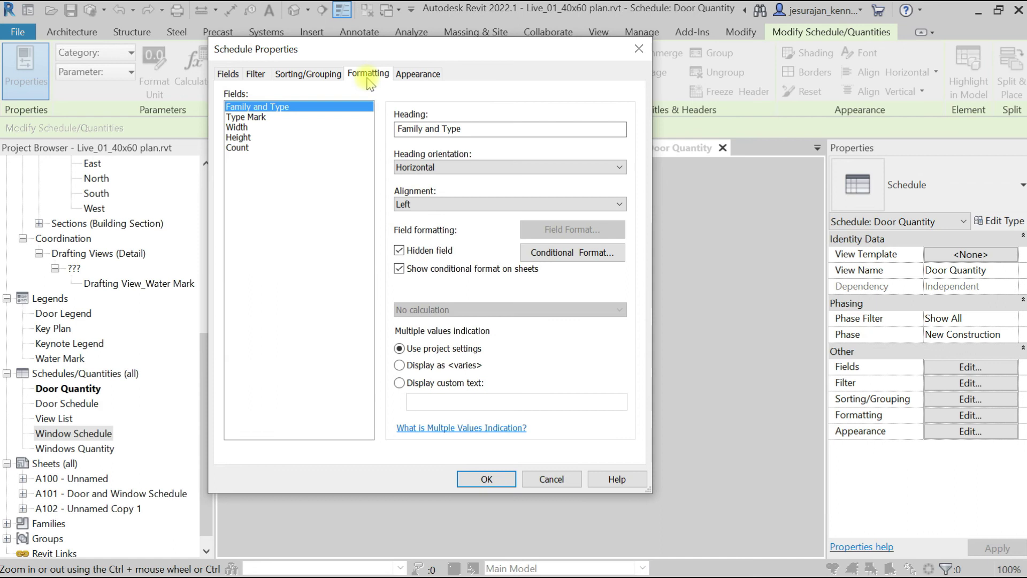
left_click(238, 148)
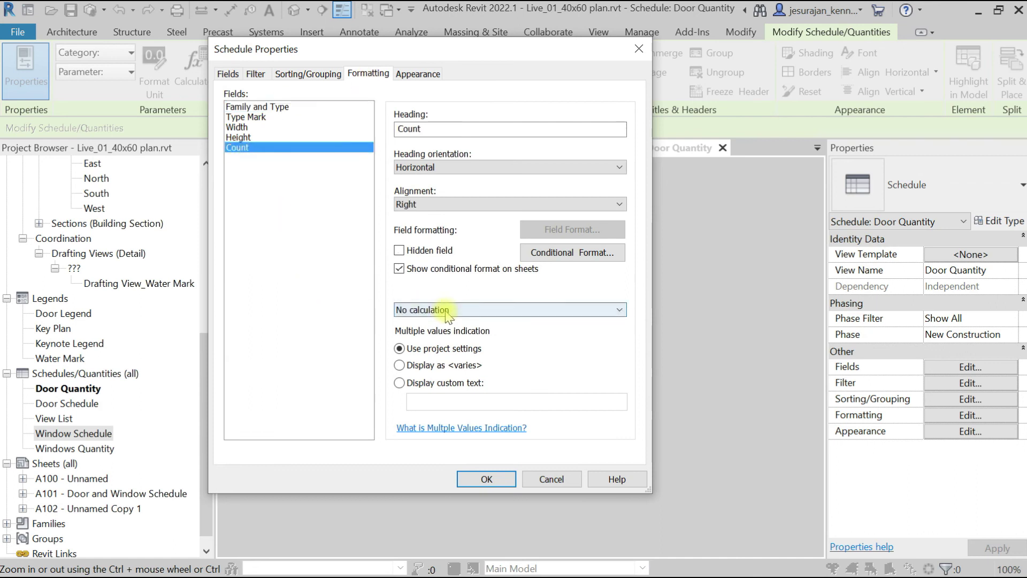
left_click(448, 310)
left_click(450, 332)
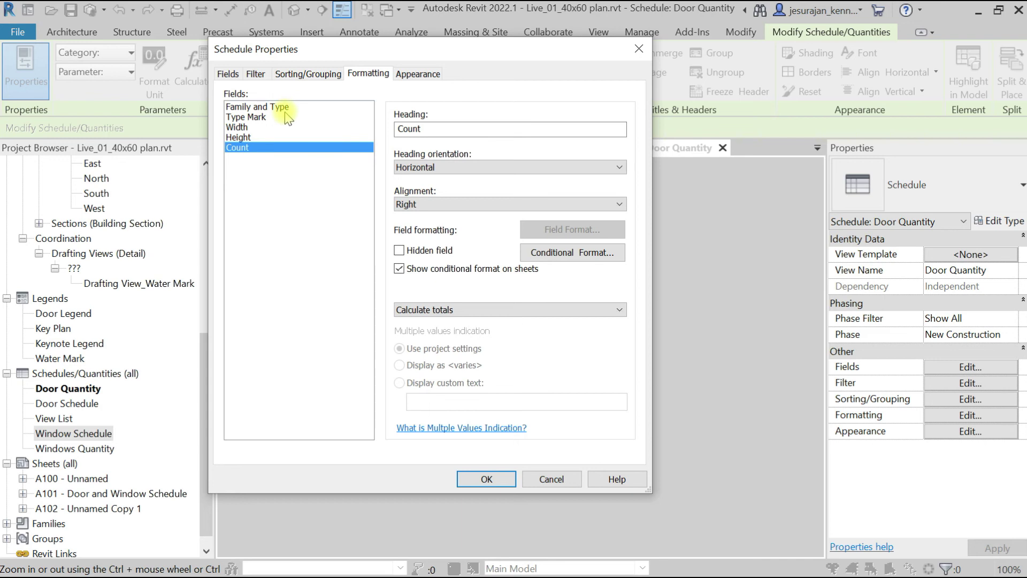
Turn off Itemize every instance and enable Grand totals showing Title, count, and totals for the door schedule.
left_click(290, 75)
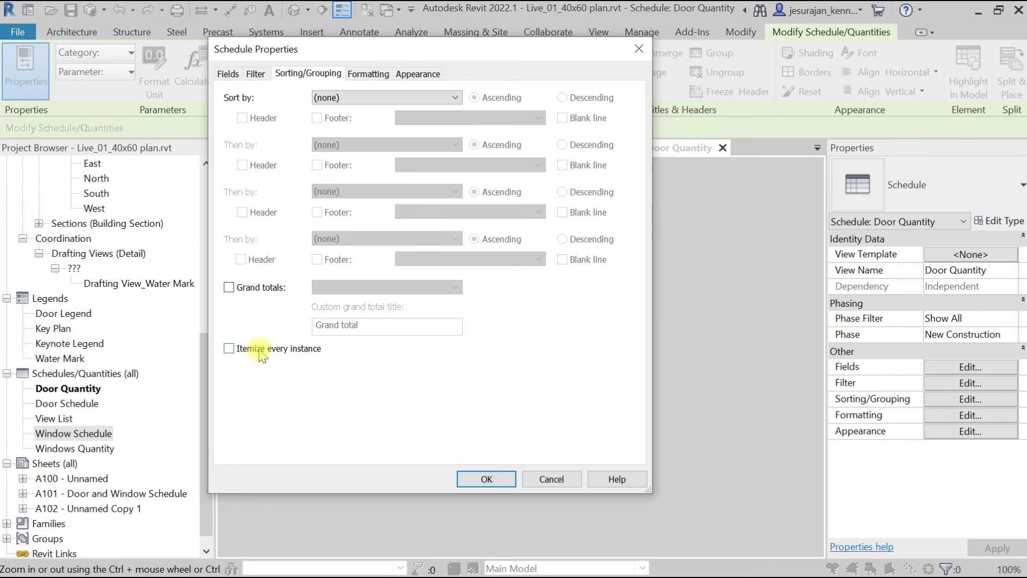
left_click(259, 288)
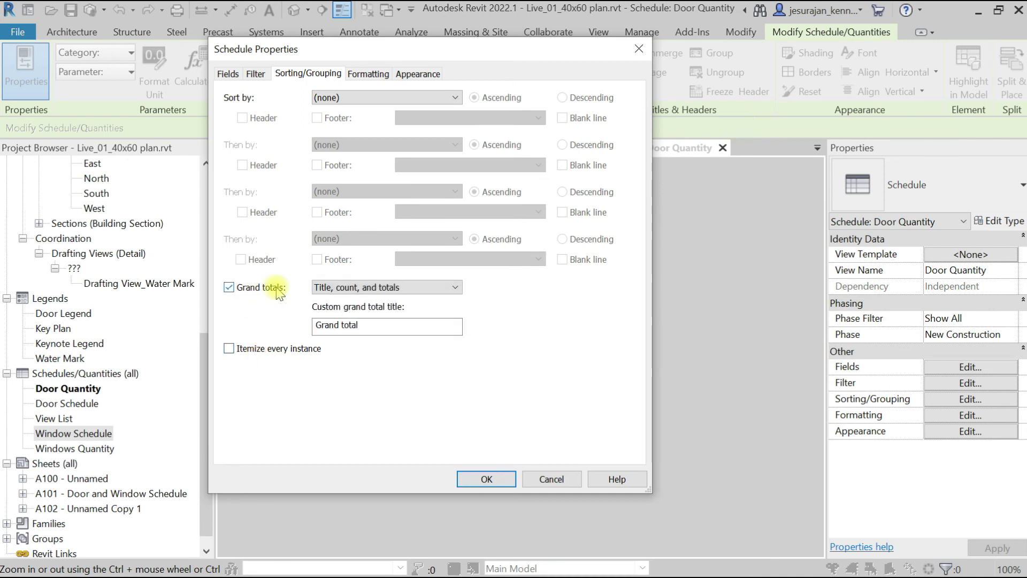
left_click(350, 289)
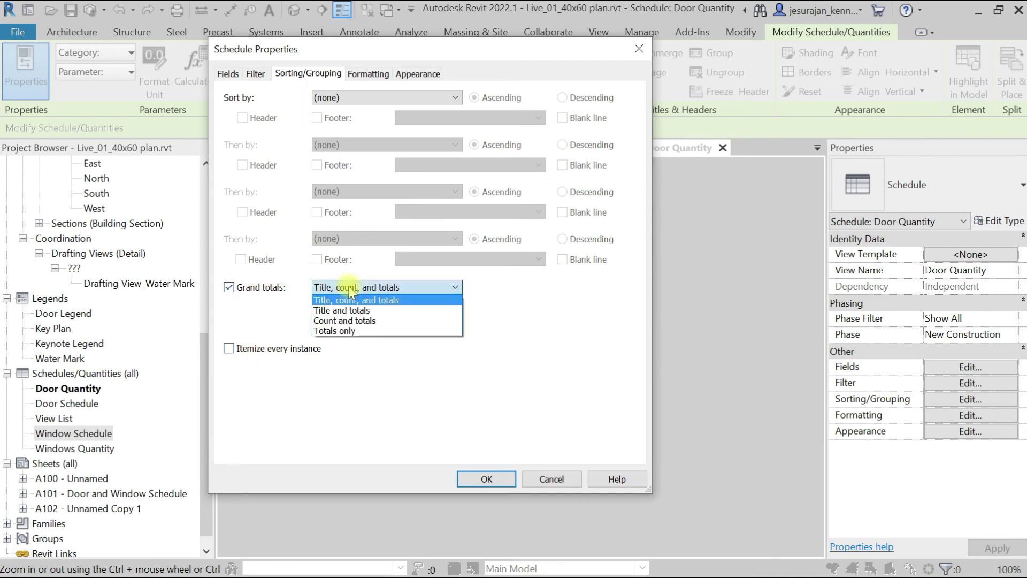
left_click(355, 332)
left_click(361, 289)
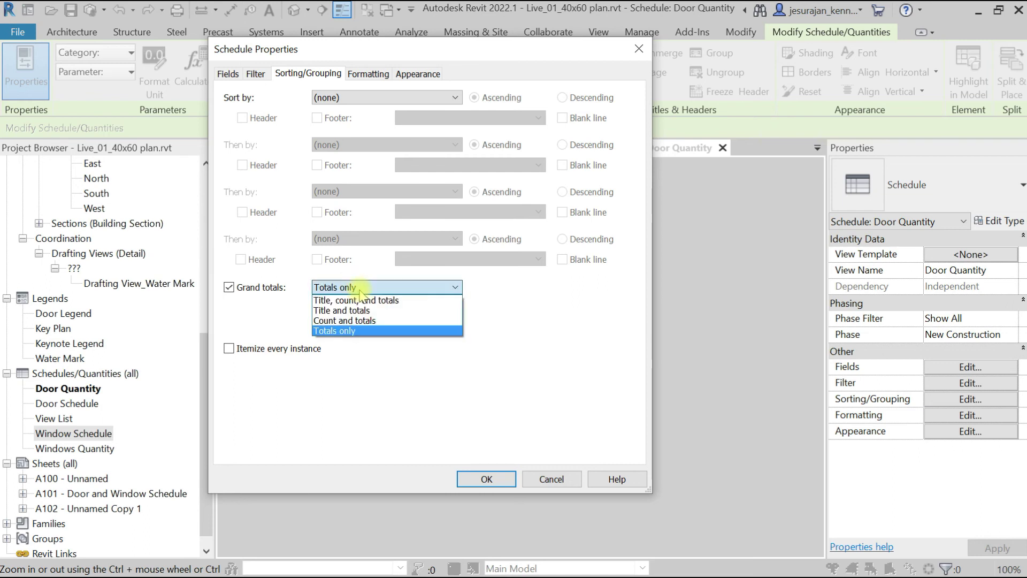
left_click(357, 300)
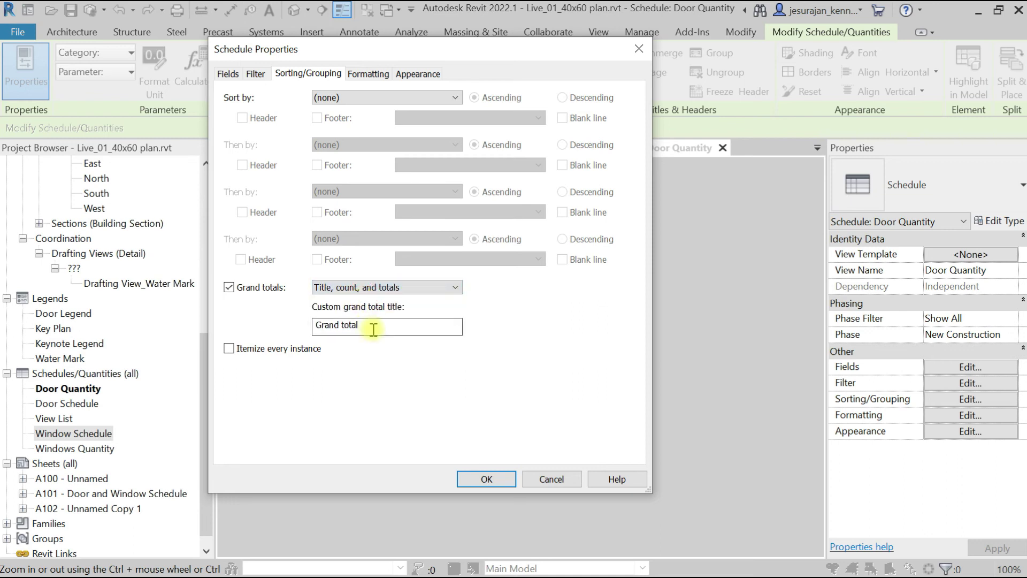
Set the grand total title to "Total Number of Doors =" and sort the Door Quantity schedule by Type Mark.
left_click(400, 326)
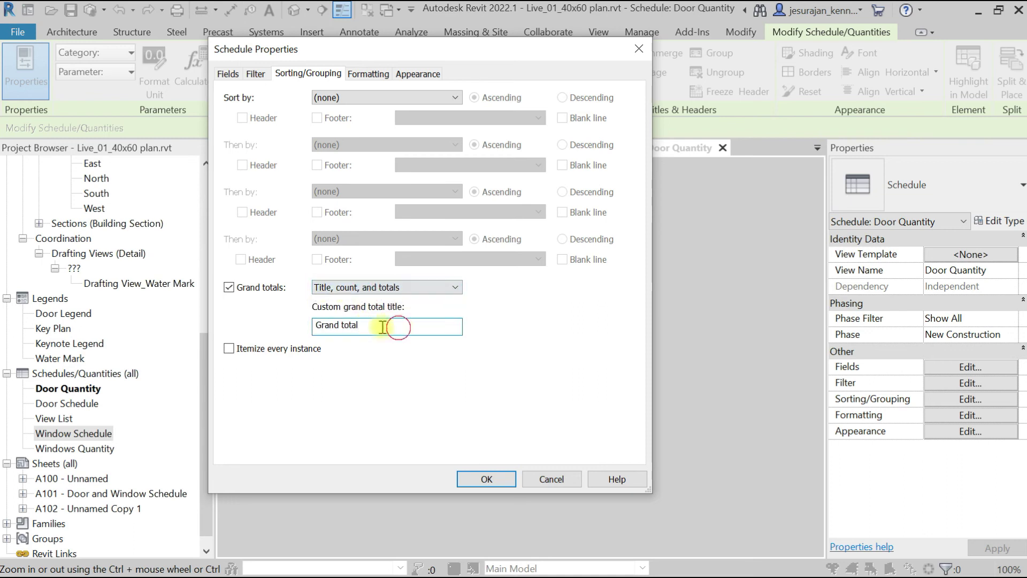
left_click_drag(394, 325, 274, 331)
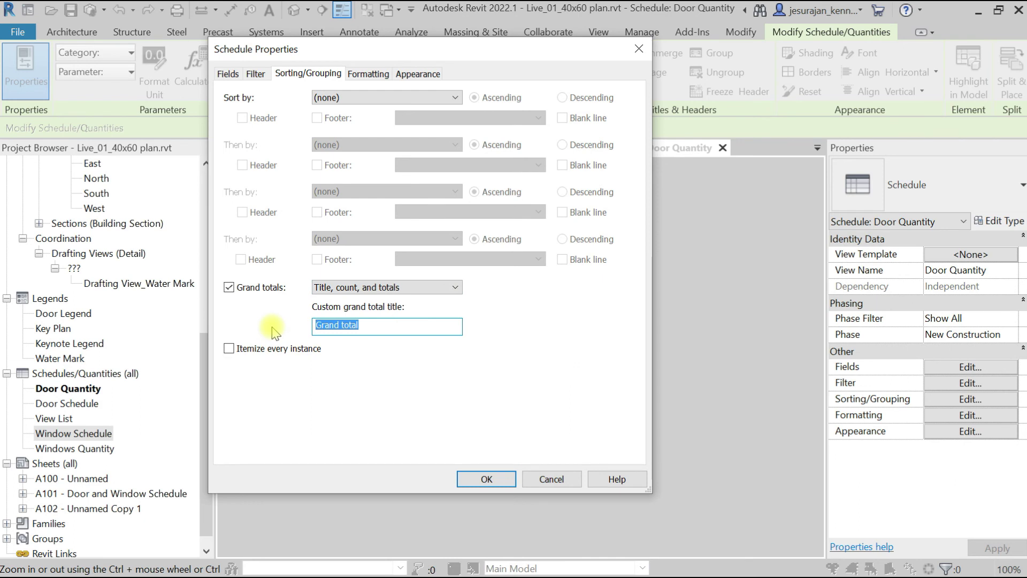
type("Total Number of Doors =")
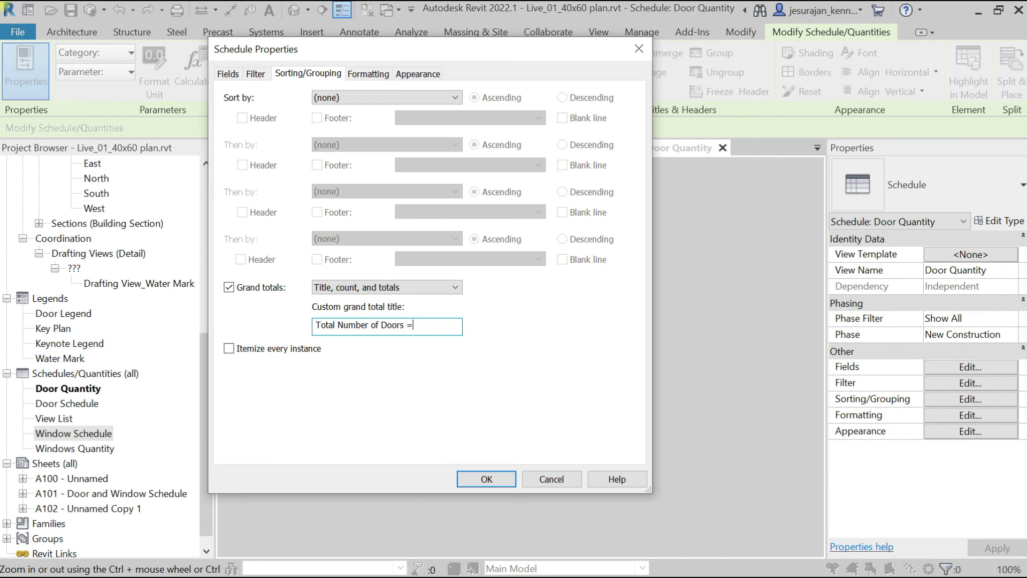
left_click(347, 98)
left_click(348, 131)
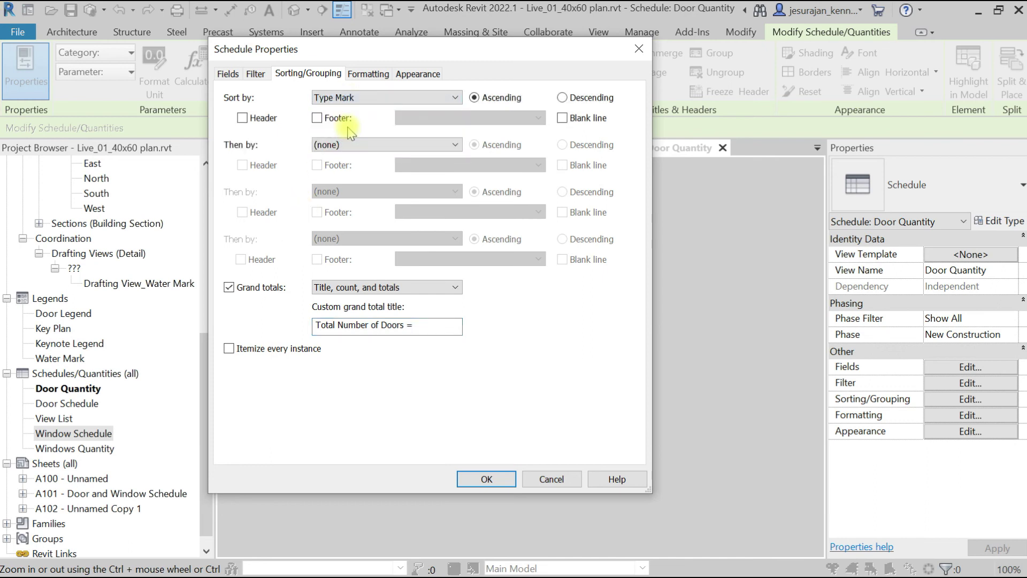
left_click(492, 477)
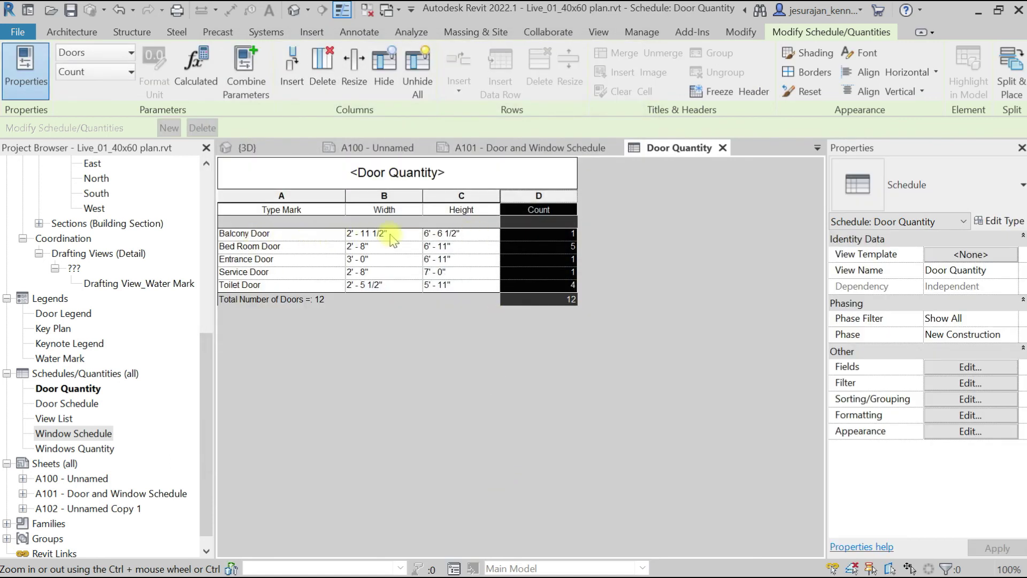
Review the type mark, size and count of each door row in the Door Quantity schedule.
left_click(548, 236)
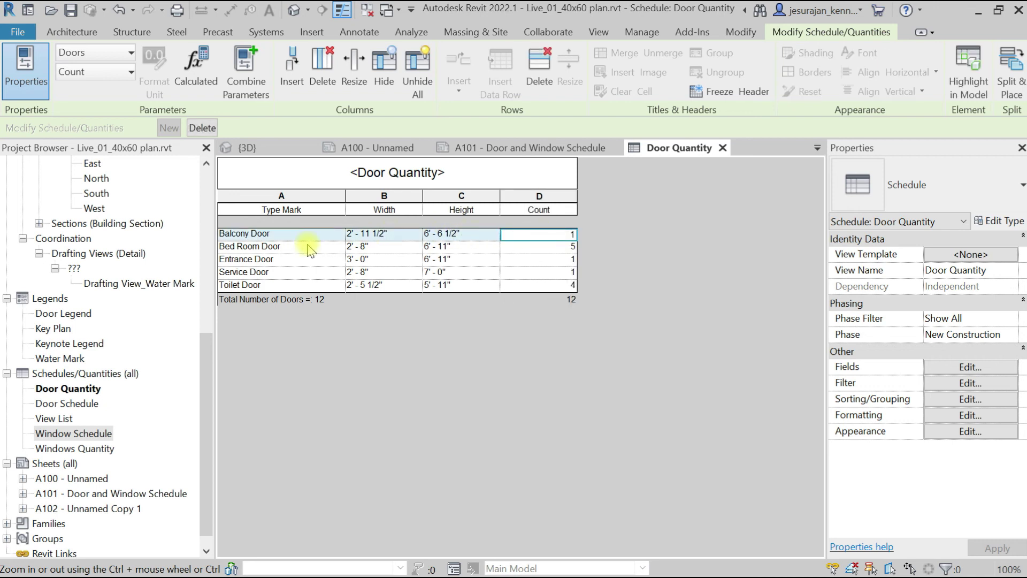
left_click(260, 247)
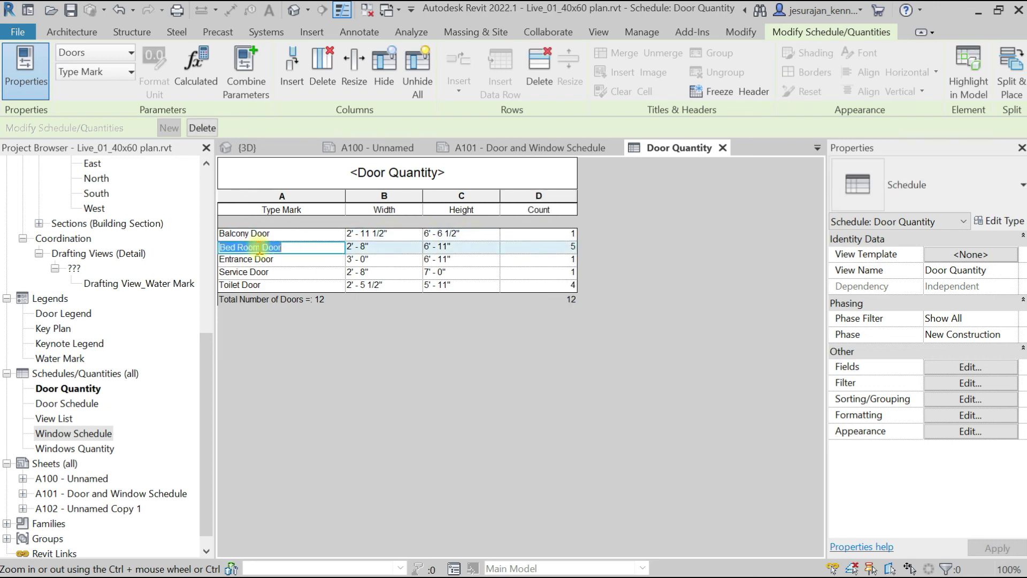
left_click(394, 247)
left_click(467, 247)
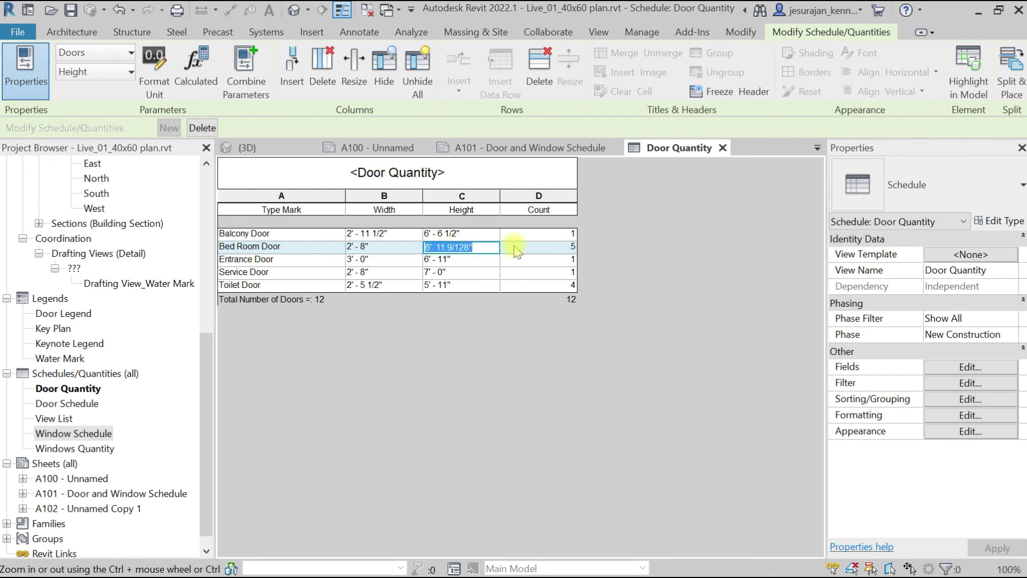
left_click(541, 247)
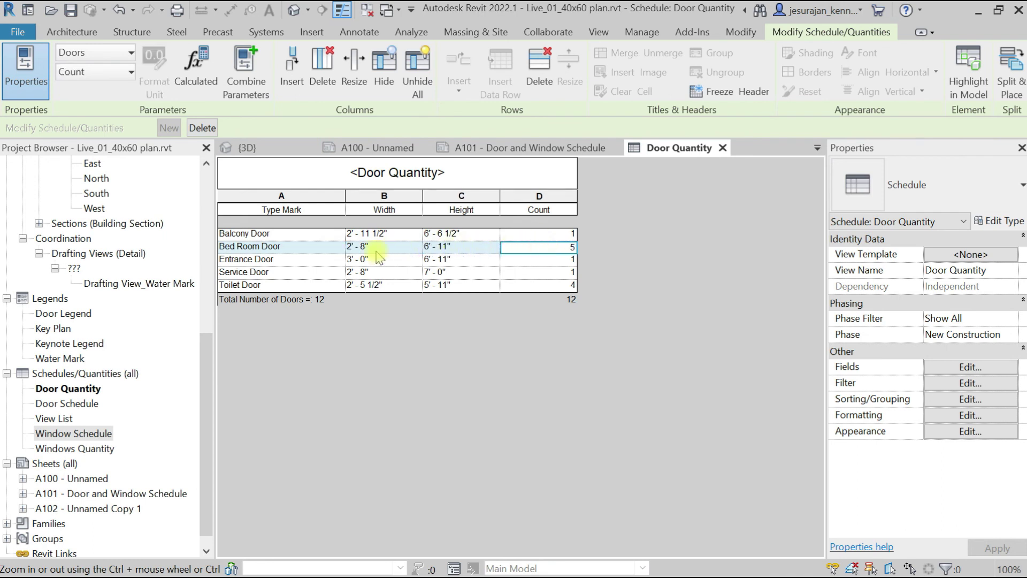
left_click(296, 260)
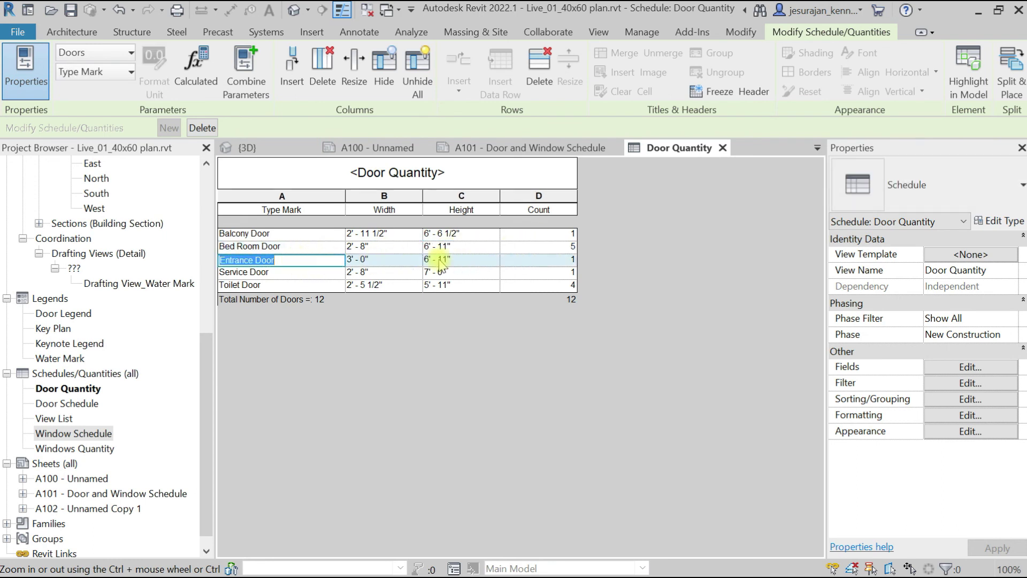
left_click(550, 259)
left_click(313, 273)
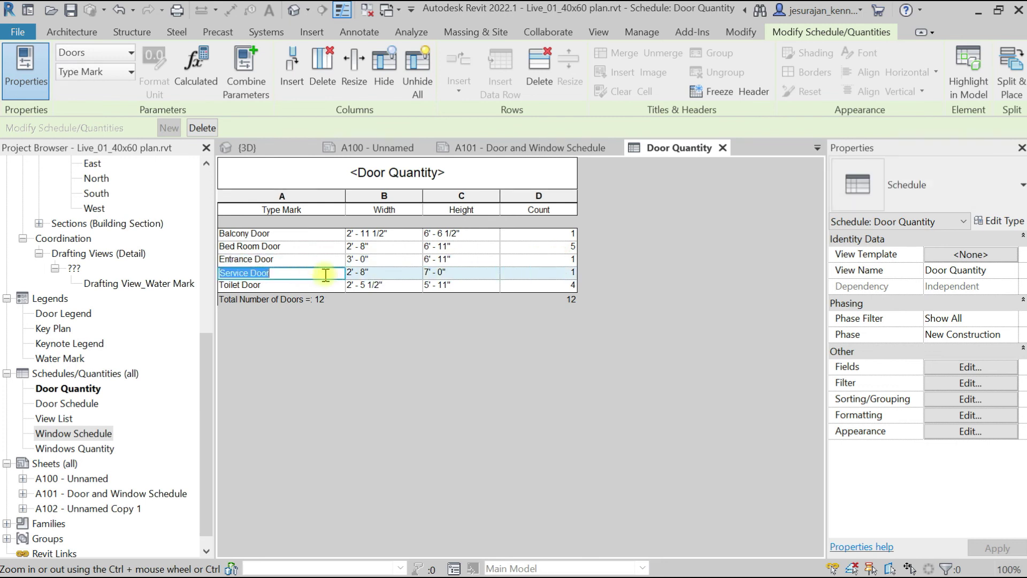
left_click(561, 273)
left_click(280, 287)
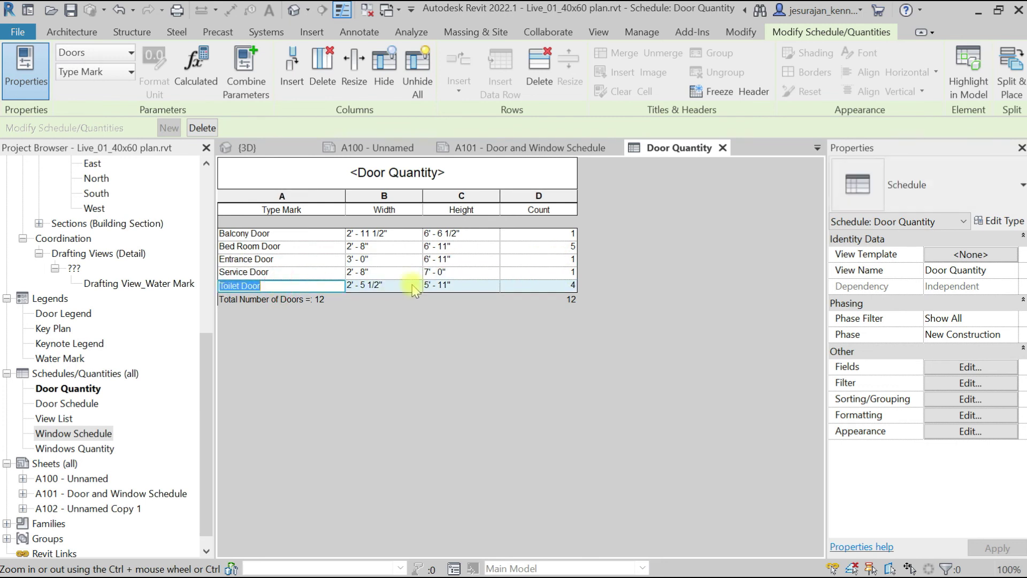
left_click(550, 286)
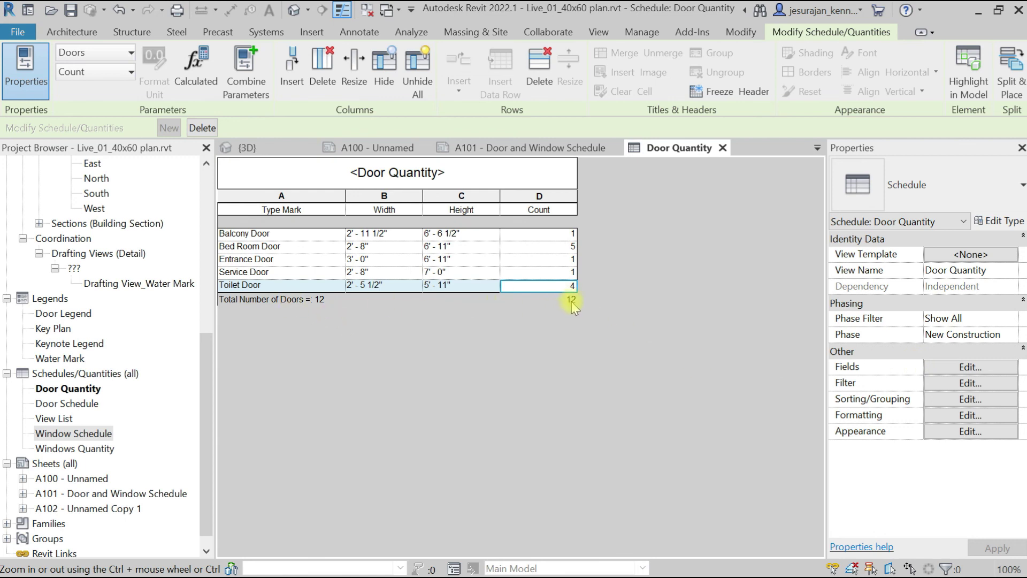
Change the Door Quantity schedule's grand totals to show Title and totals.
left_click(970, 368)
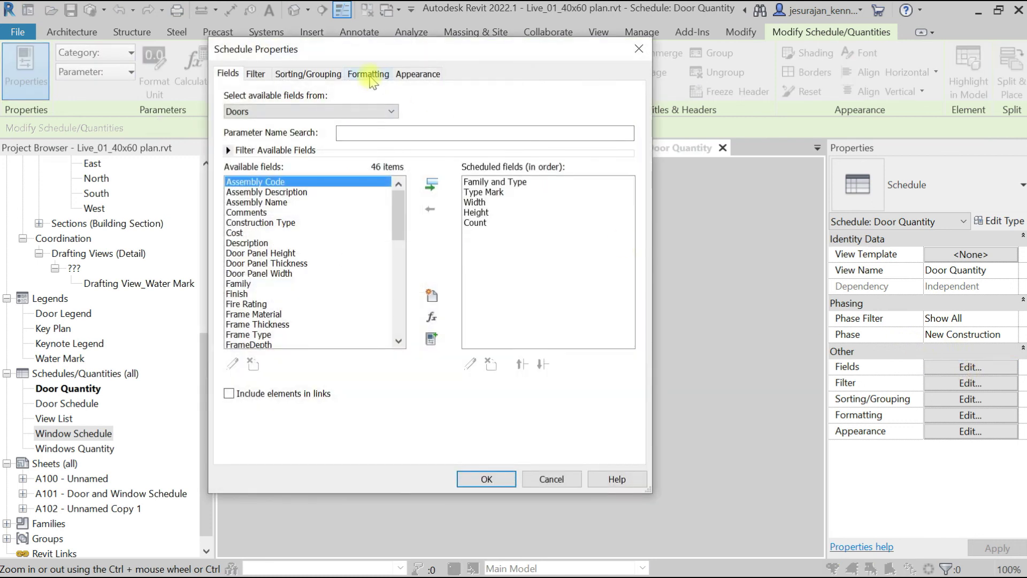
left_click(309, 74)
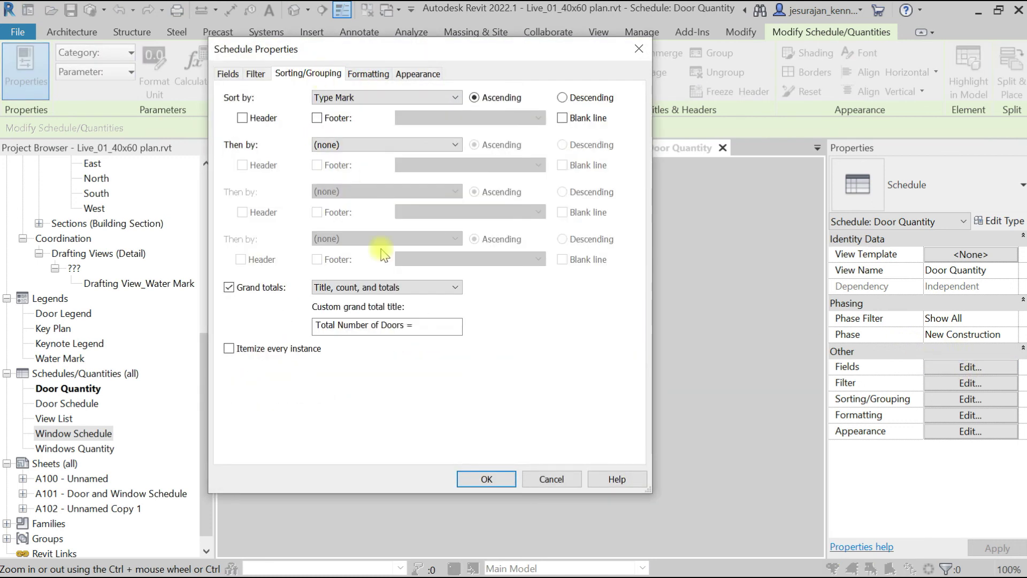
left_click(422, 289)
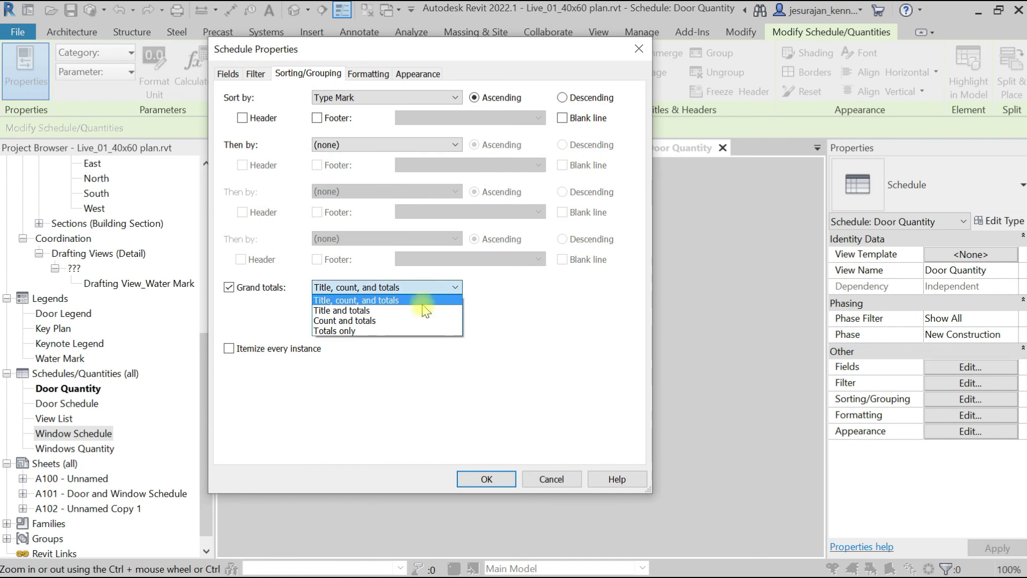
left_click(420, 311)
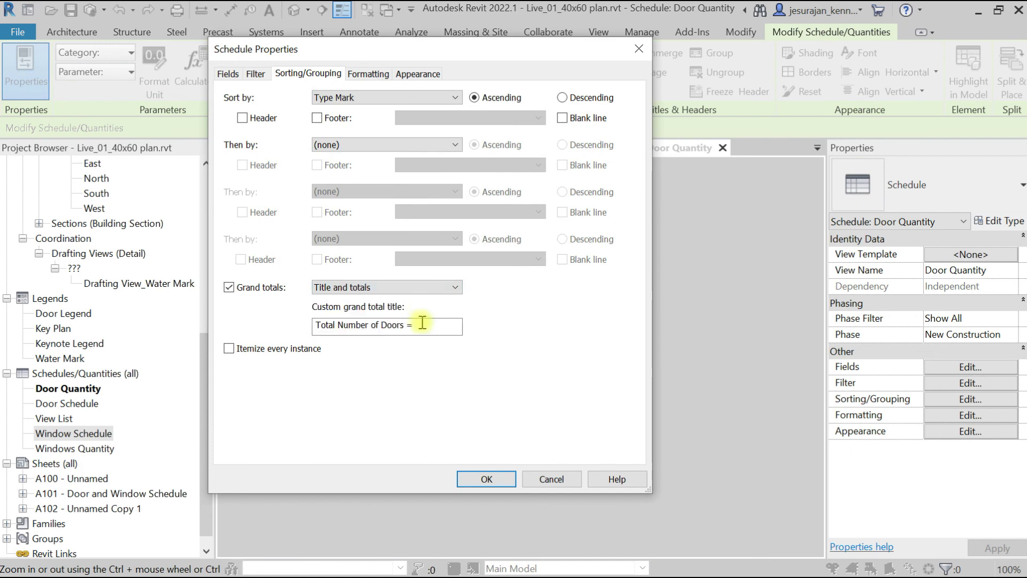
left_click(487, 479)
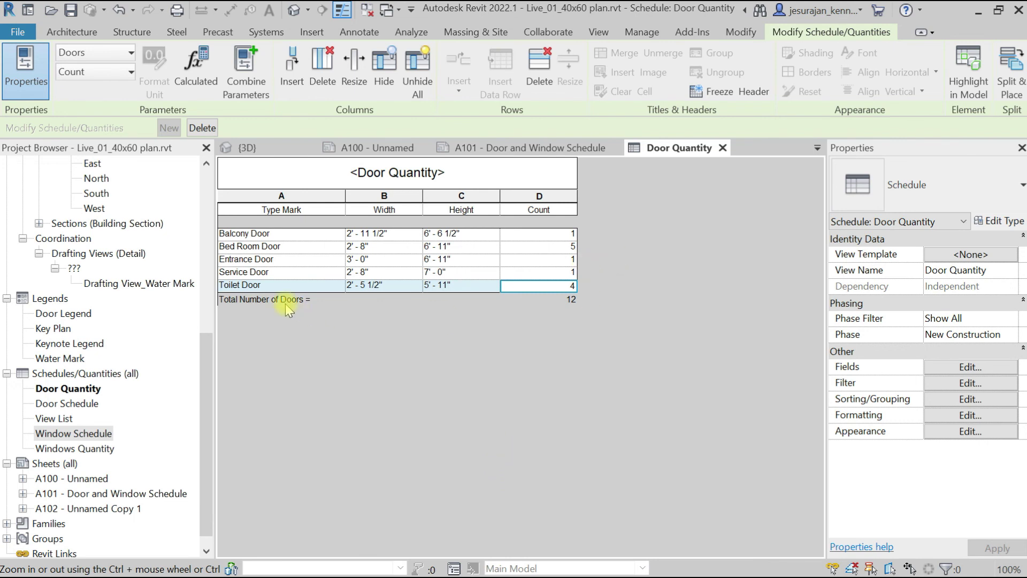
Close the door schedule and place Door Quantity on sheet A101, beside the Window Schedule below the 3D view.
left_click(723, 148)
left_click(606, 199)
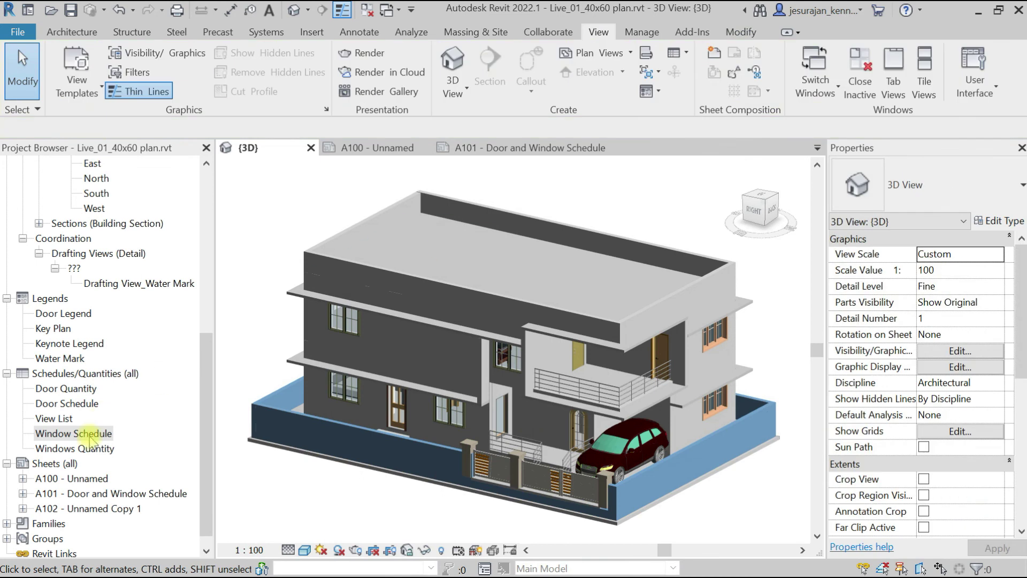
scroll(92, 442, "down", 1)
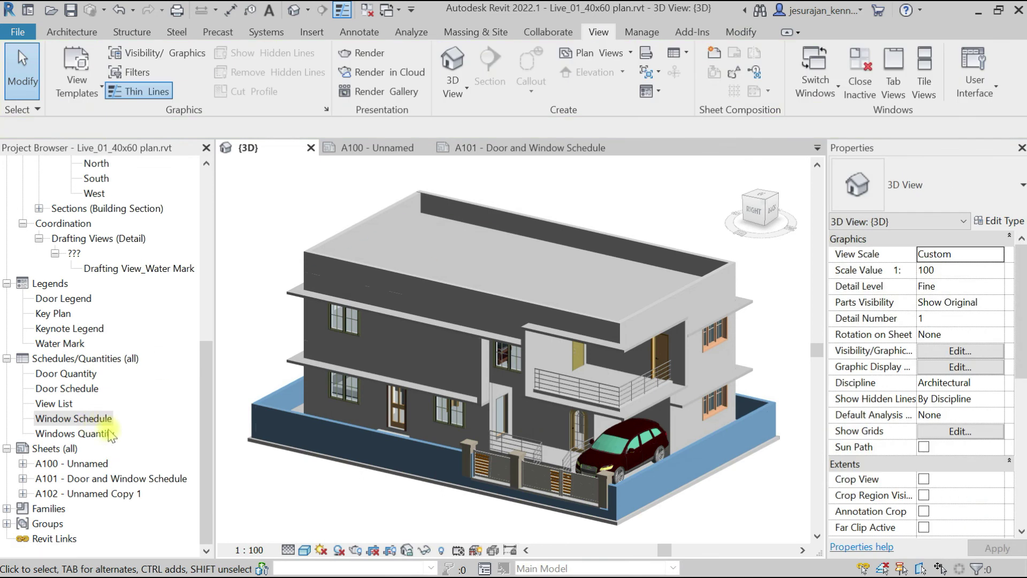
double_click(112, 481)
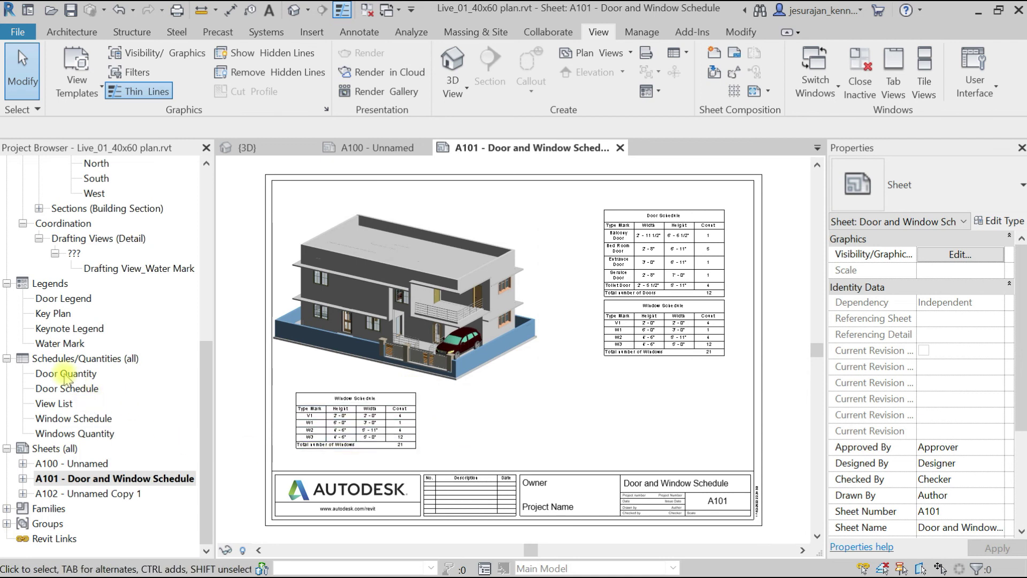
left_click_drag(64, 373, 431, 394)
left_click(501, 432)
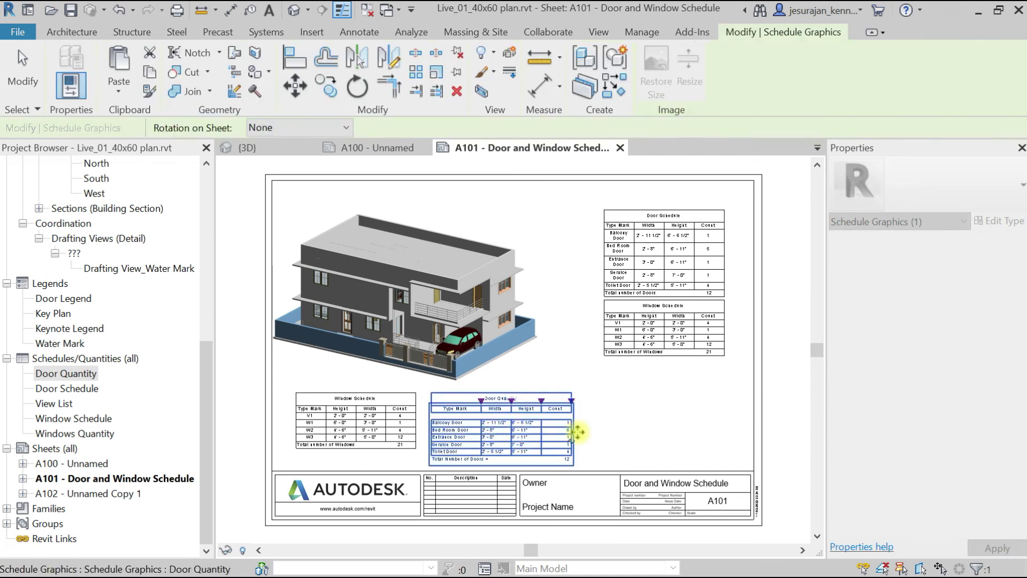
key("Escape")
Turn off Blank row before data in the Door Quantity schedule's appearance settings, then return to sheet A101.
scroll(486, 464, "up", 2)
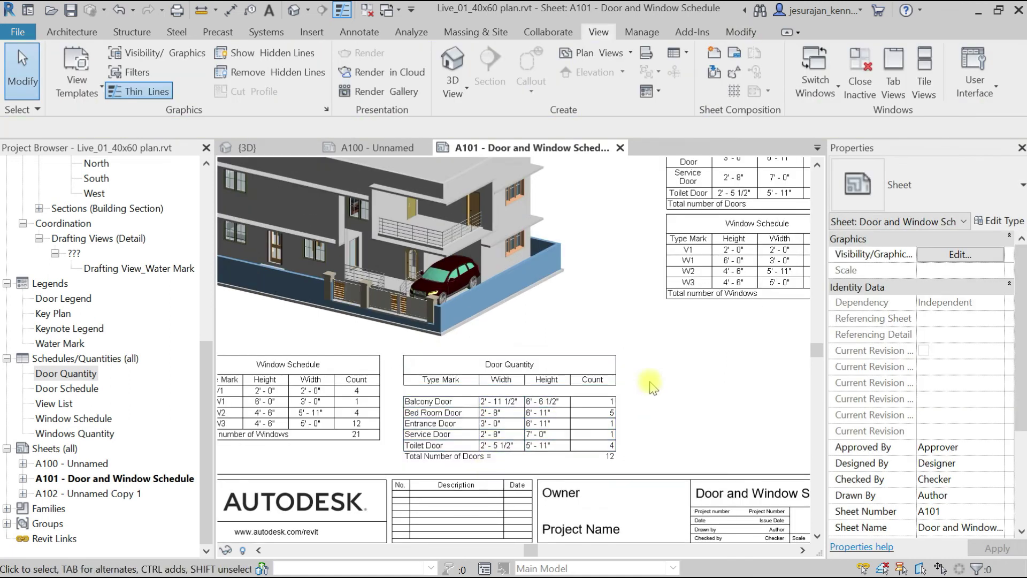
scroll(637, 388, "up", 4)
scroll(637, 388, "down", 3)
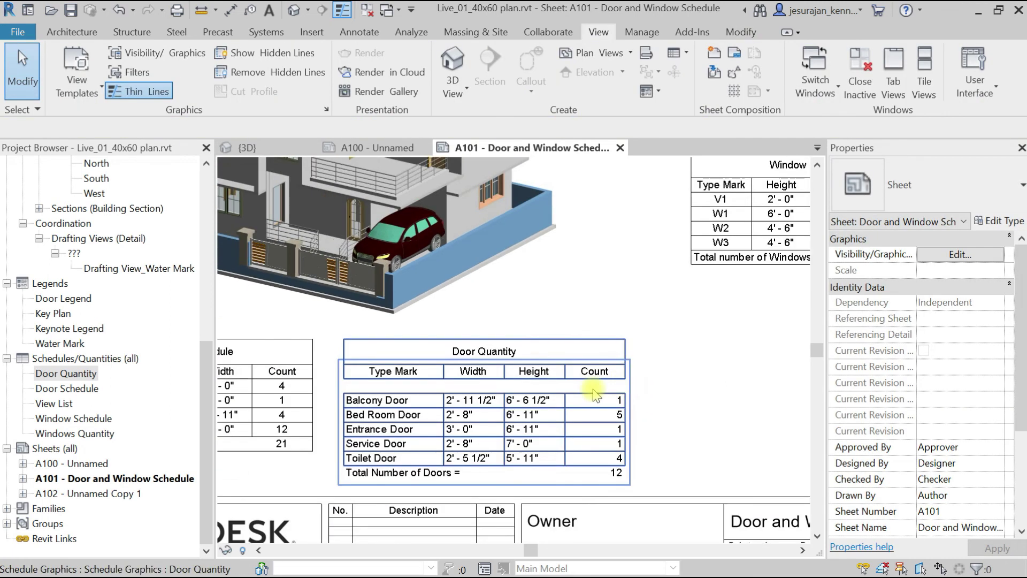
double_click(622, 380)
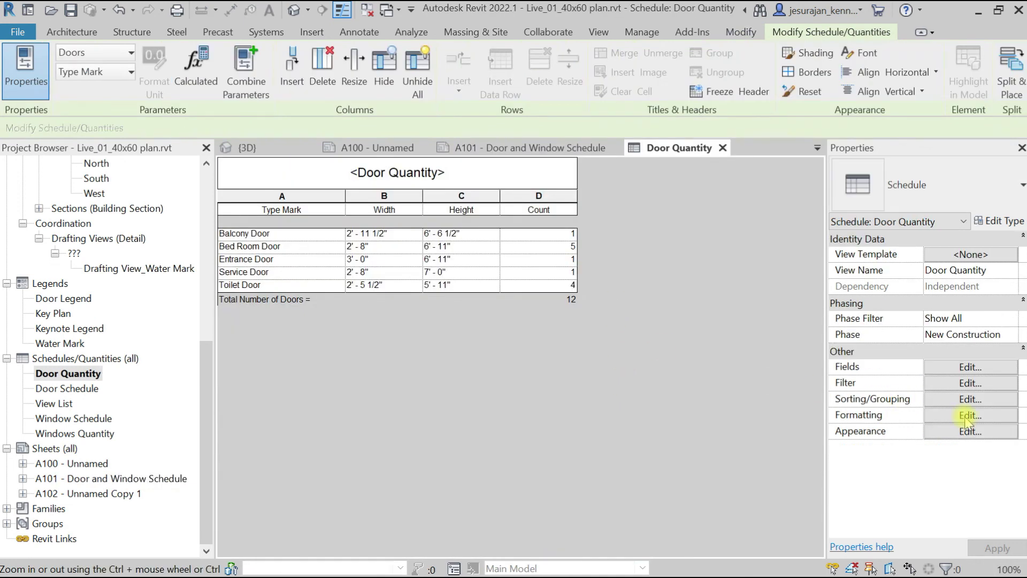
left_click(969, 431)
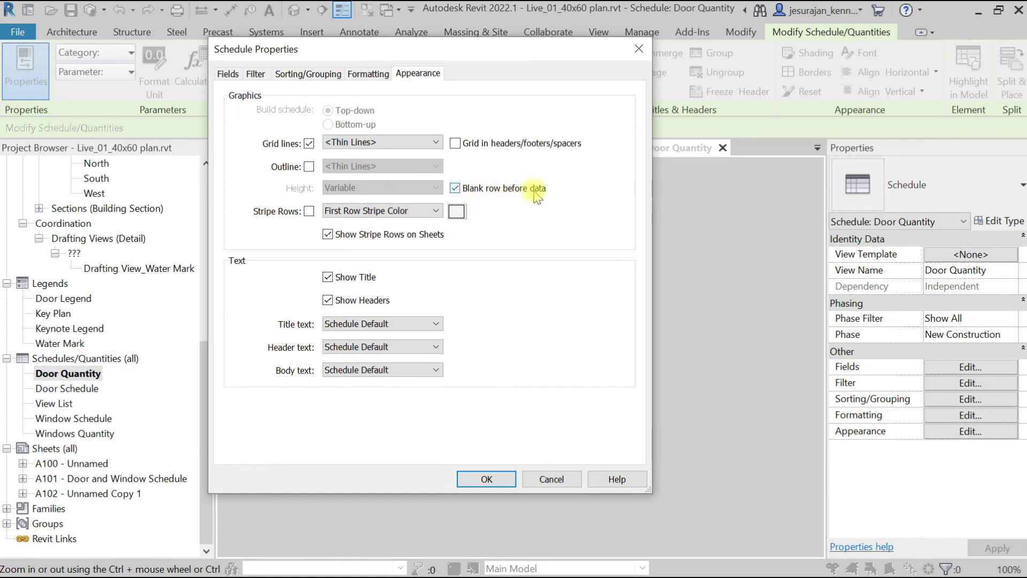
left_click(455, 189)
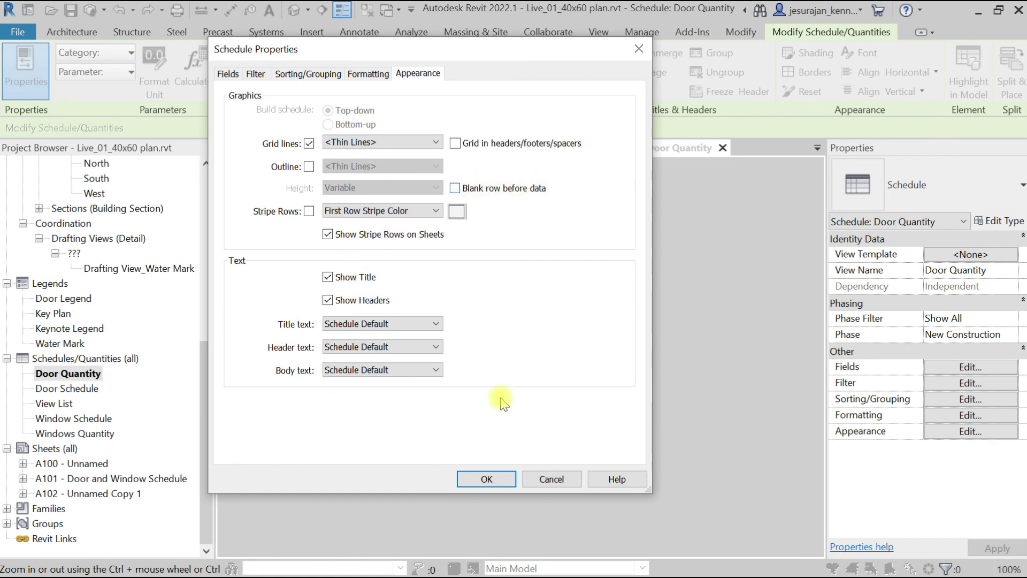
left_click(486, 479)
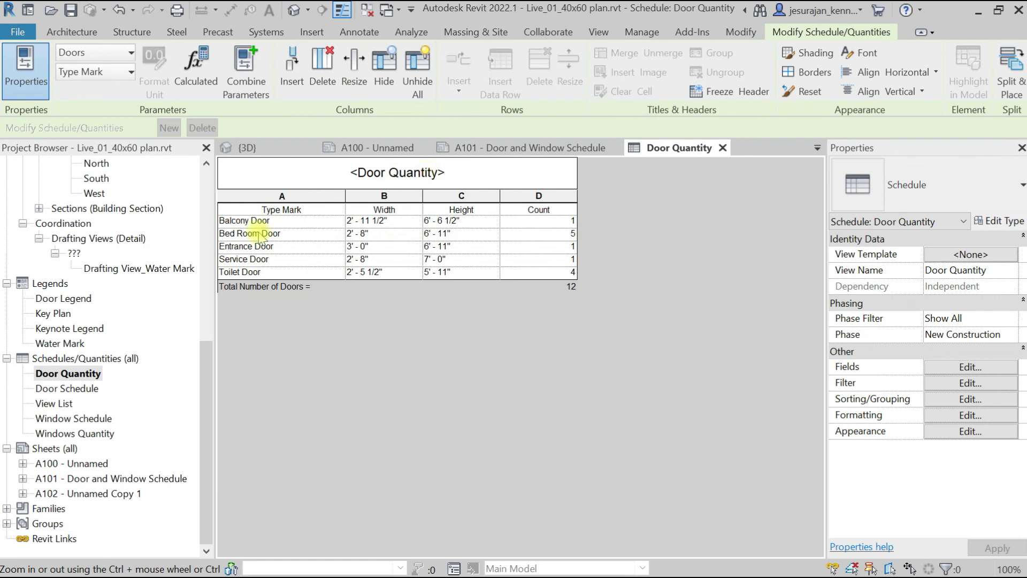
left_click(722, 148)
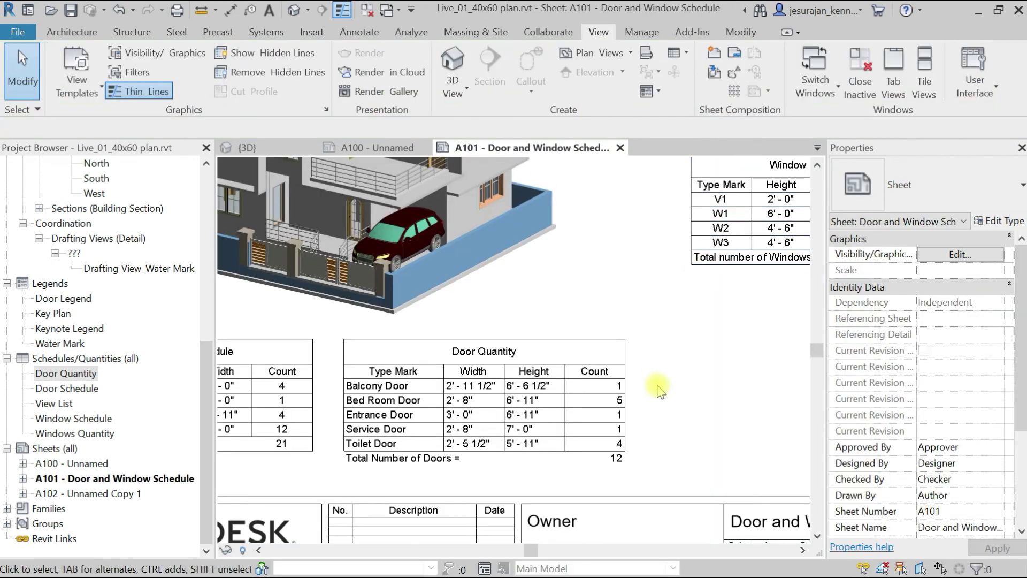
Compare the borders and text alignment of the Window Schedule and Door Quantity tables on sheet A101.
scroll(658, 386, "down", 2)
middle_click_drag(583, 383, 690, 374)
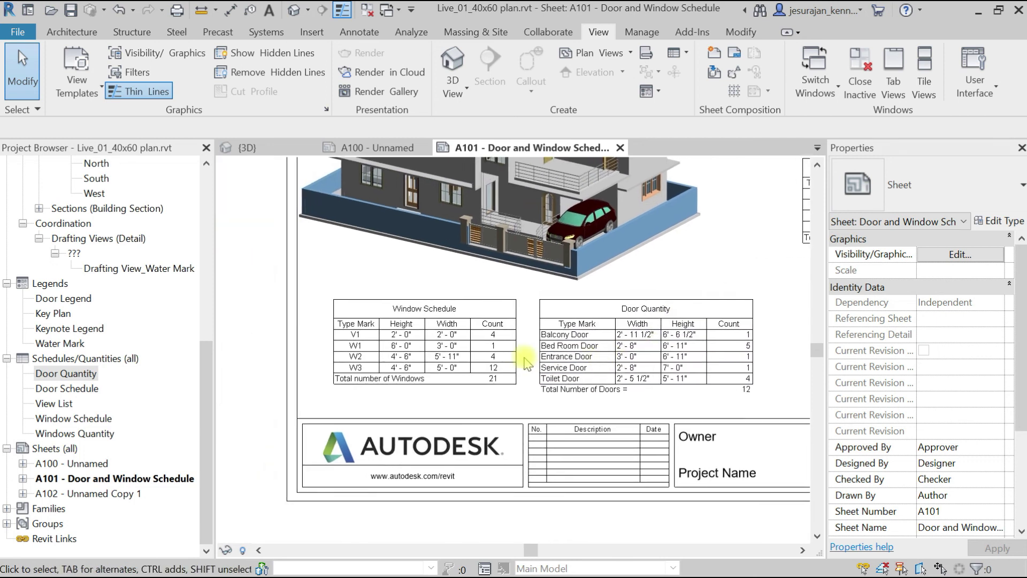
scroll(457, 412, "up", 2)
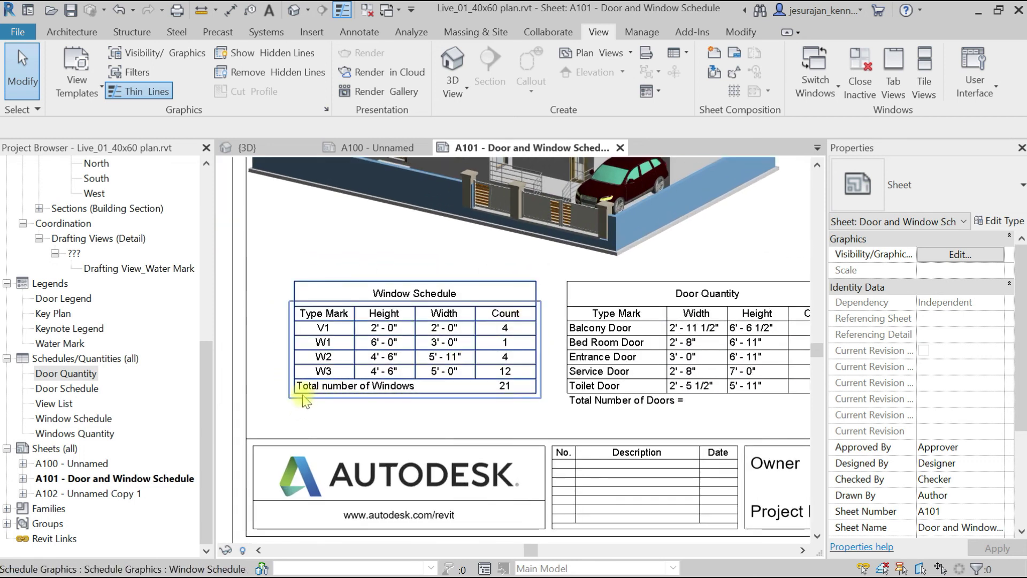
scroll(300, 388, "up", 2)
scroll(439, 412, "down", 3)
scroll(524, 428, "up", 1)
scroll(524, 427, "down", 1)
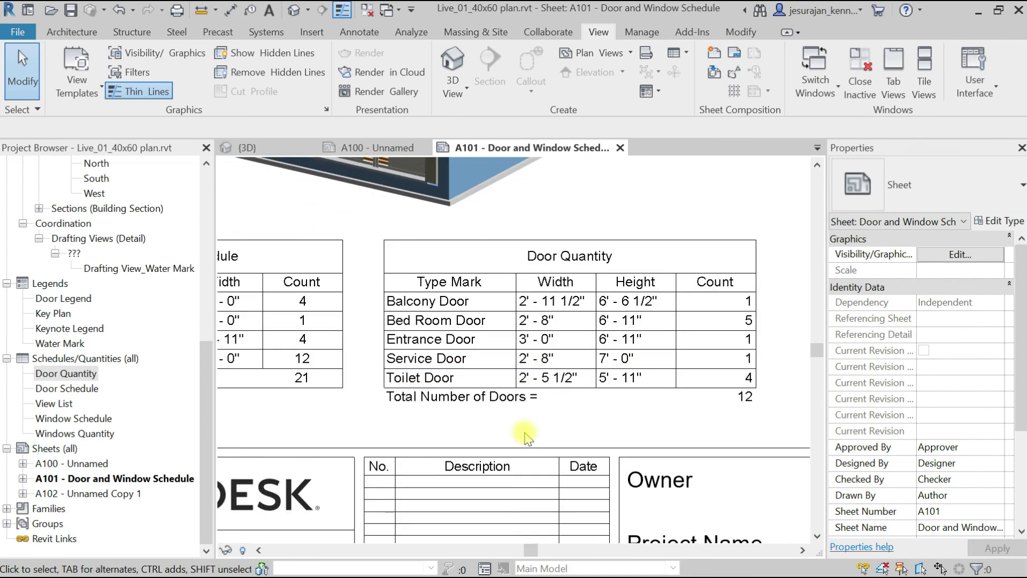
scroll(438, 424, "down", 1)
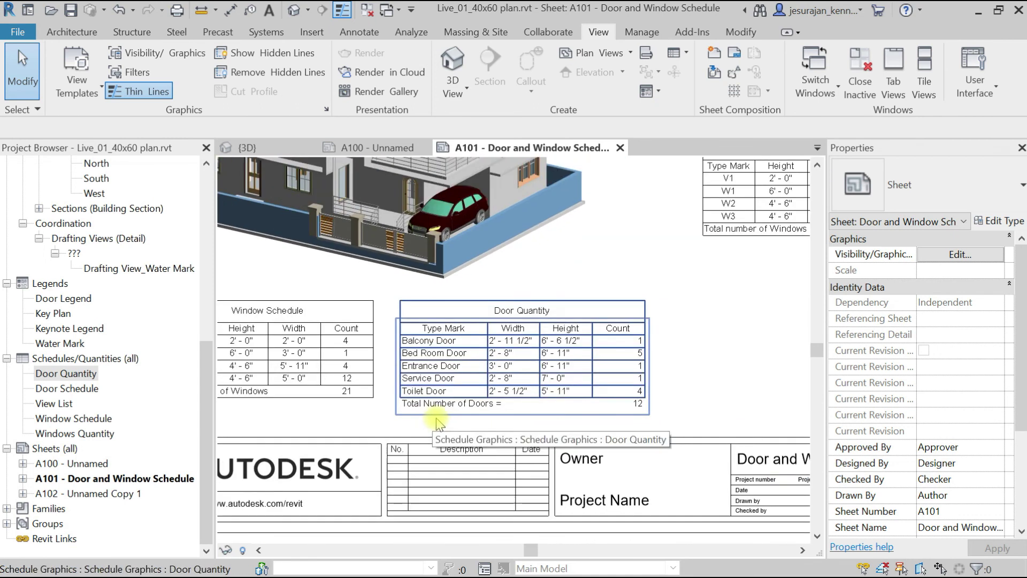
left_click(580, 398)
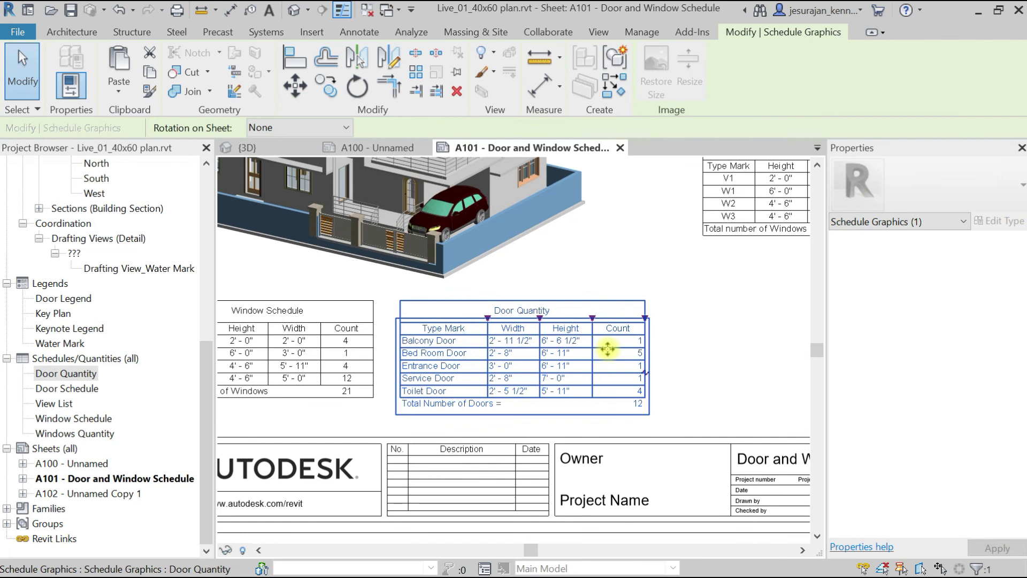
left_click(393, 427)
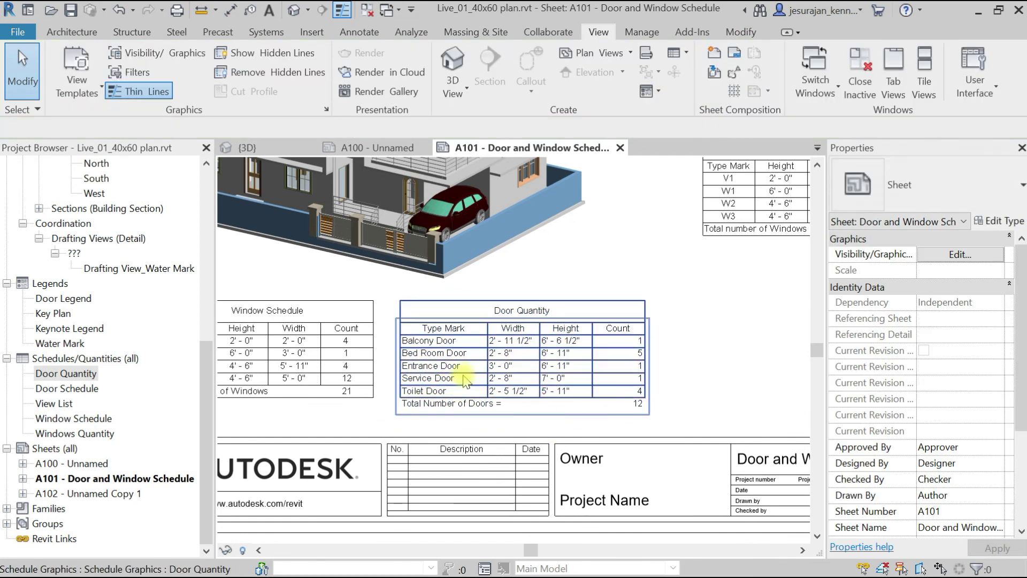
Turn on a Thin Lines outline in the Door Quantity schedule's appearance settings, then close the schedule to return to sheet A101.
left_click(490, 382)
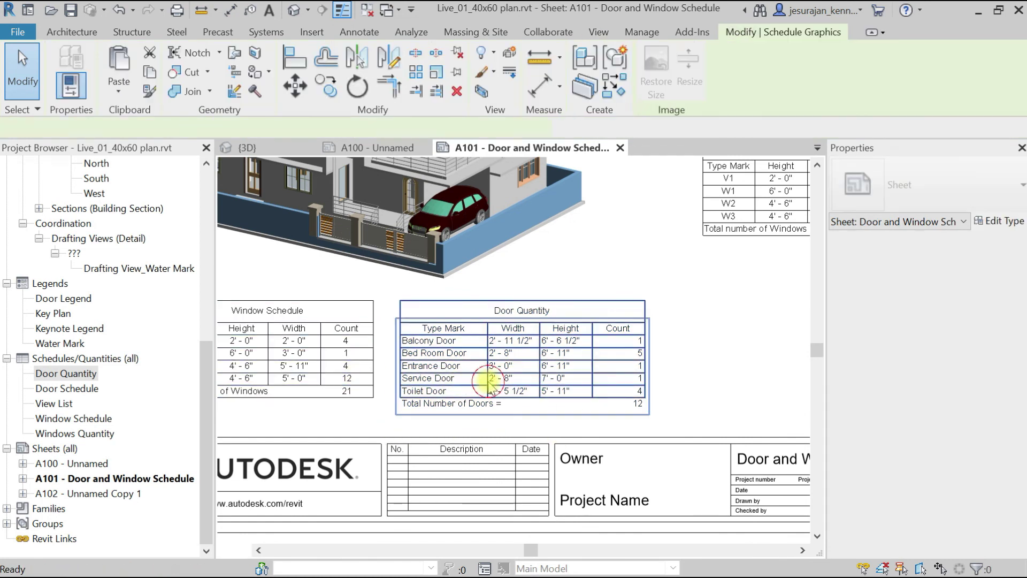
double_click(489, 382)
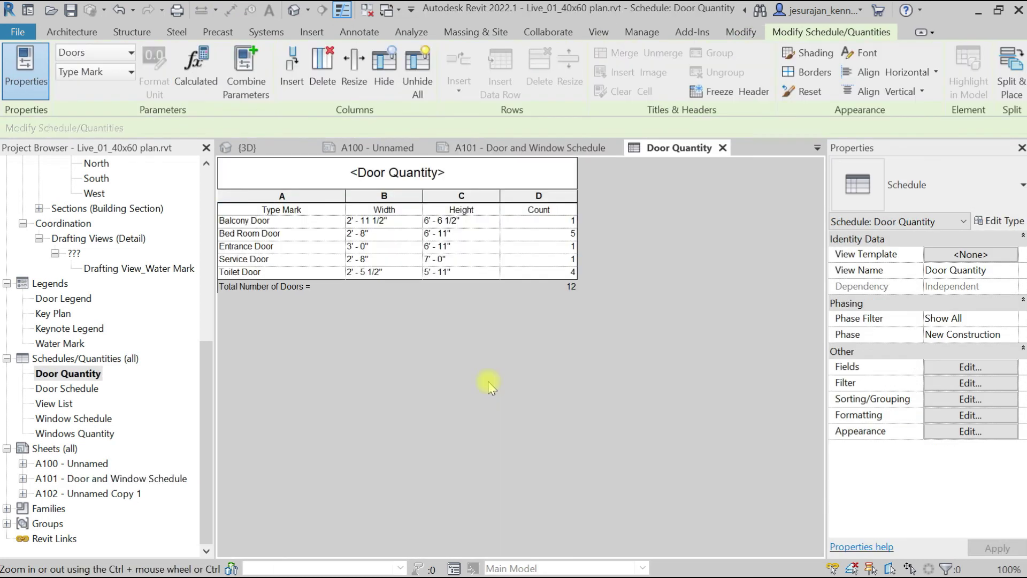
left_click(970, 431)
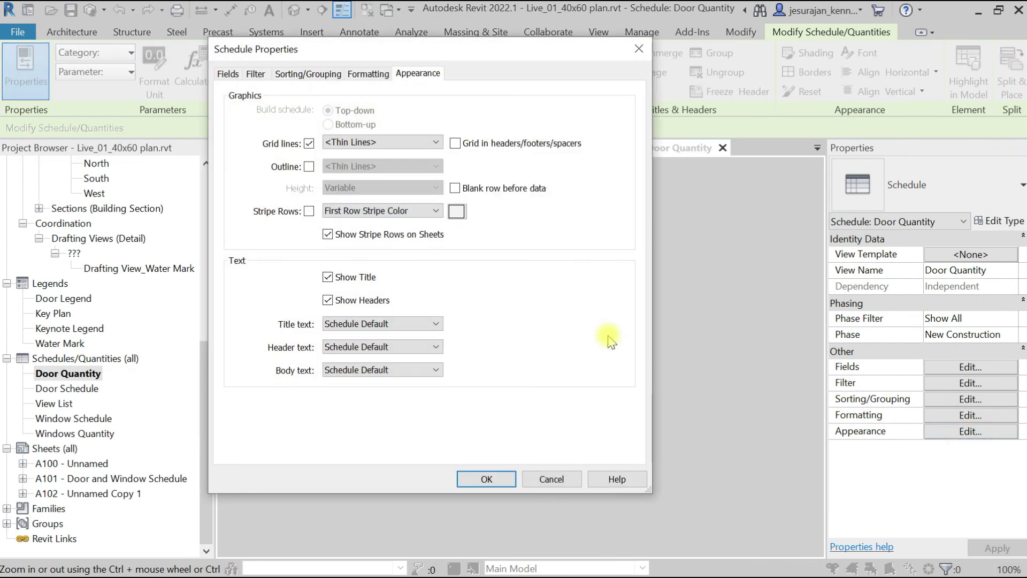
left_click(309, 166)
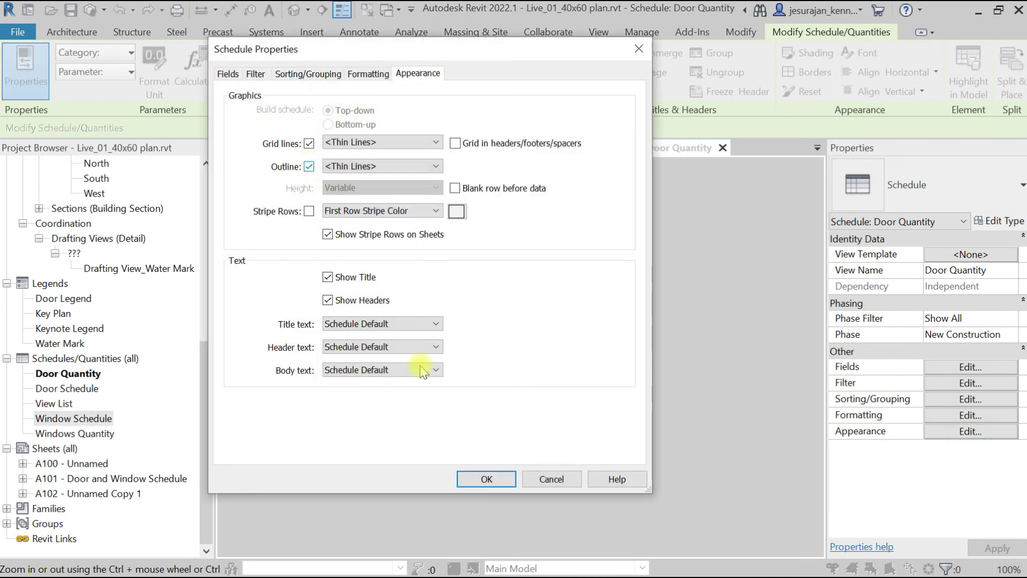
left_click(487, 479)
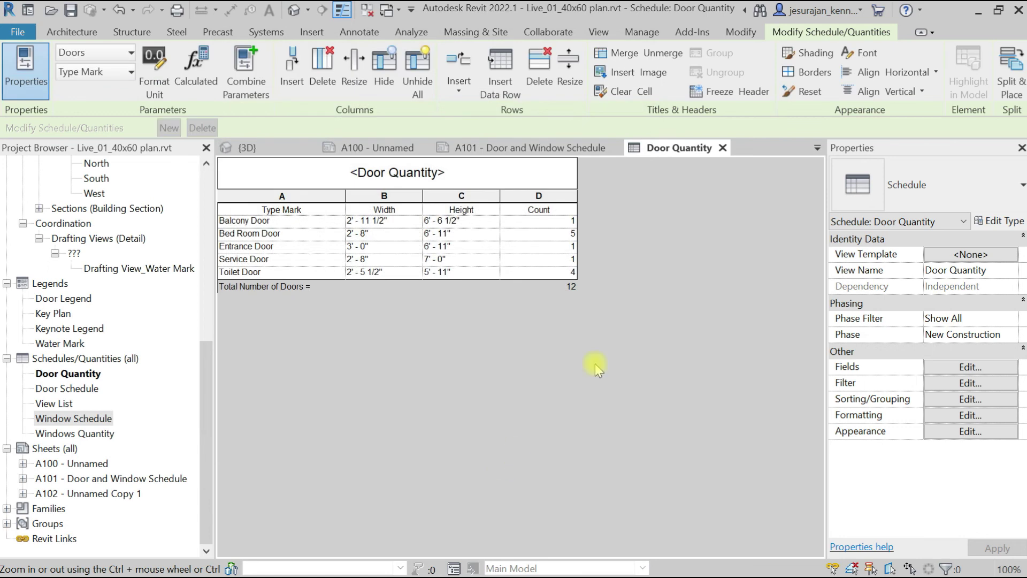
left_click(722, 147)
left_click(663, 267)
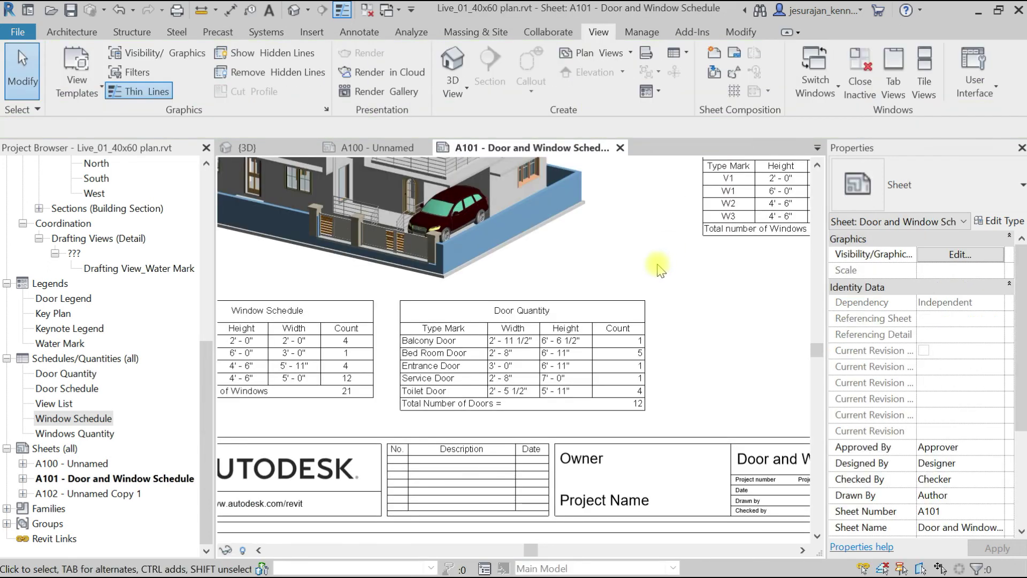
Examine the Window Schedule and Door Quantity tables below the 3D view, then the full layout of sheet A101.
scroll(619, 259, "down", 2)
scroll(601, 271, "up", 2)
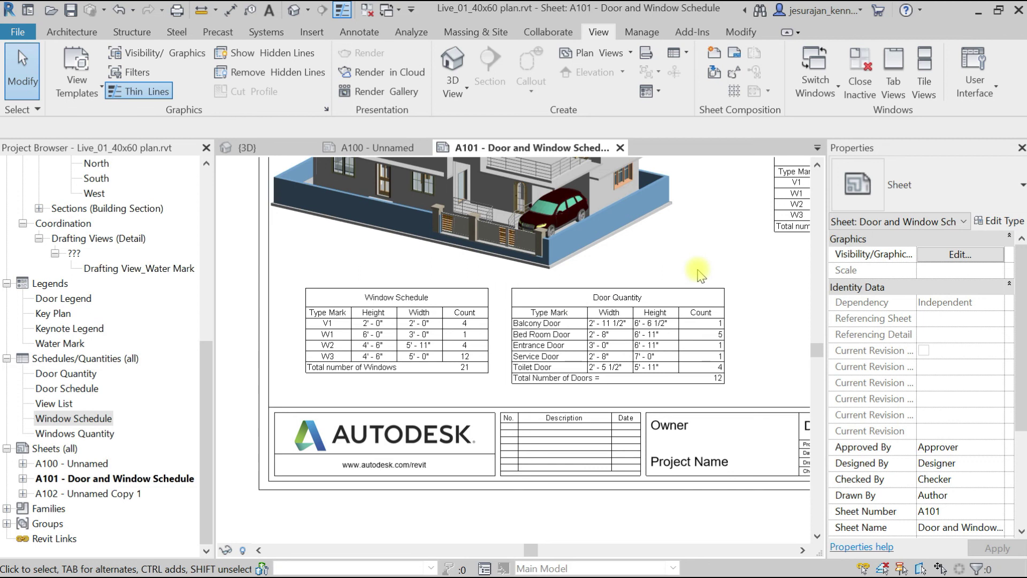
scroll(343, 391, "up", 1)
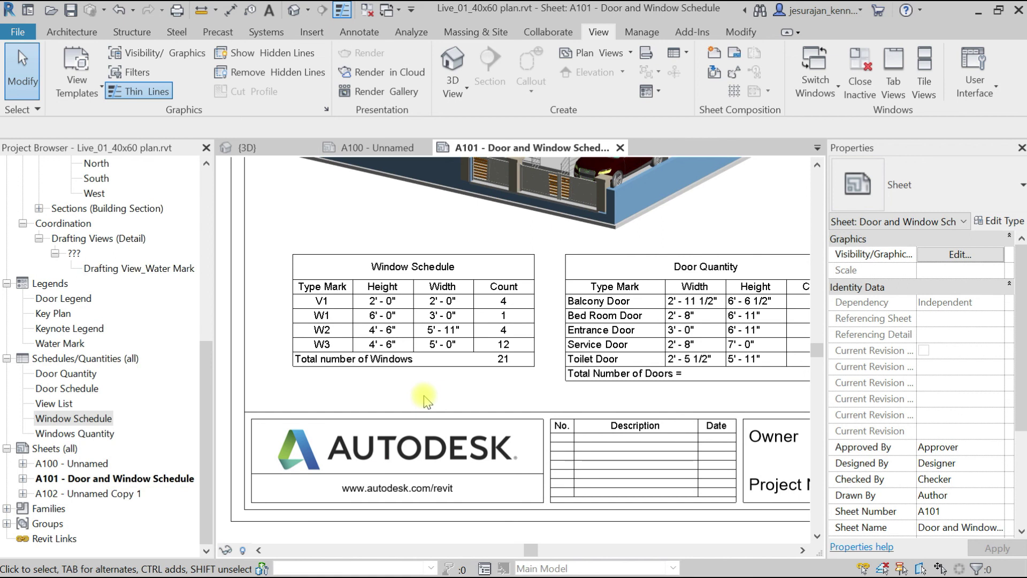
scroll(426, 400, "down", 1)
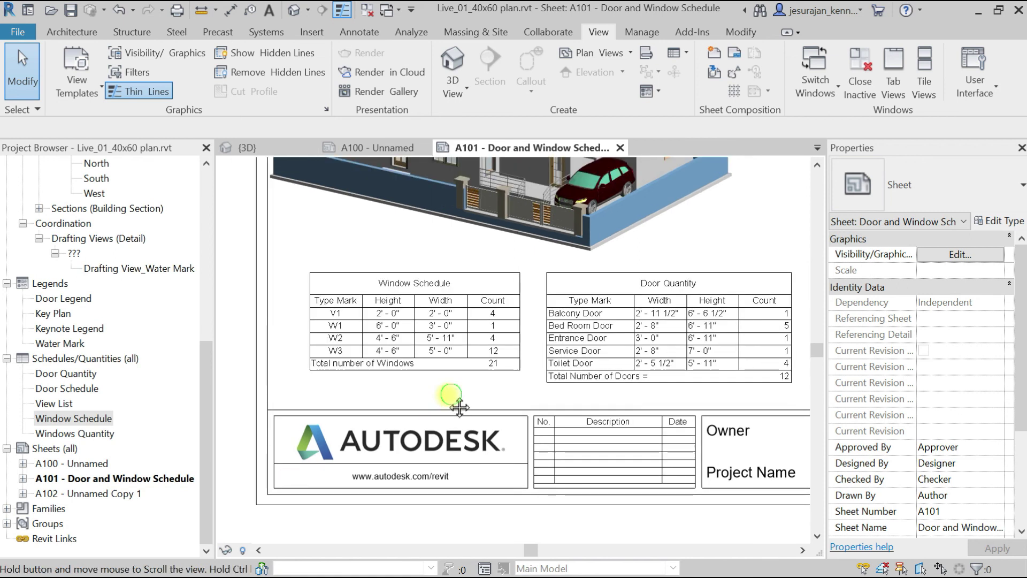
middle_click_drag(451, 397, 395, 415)
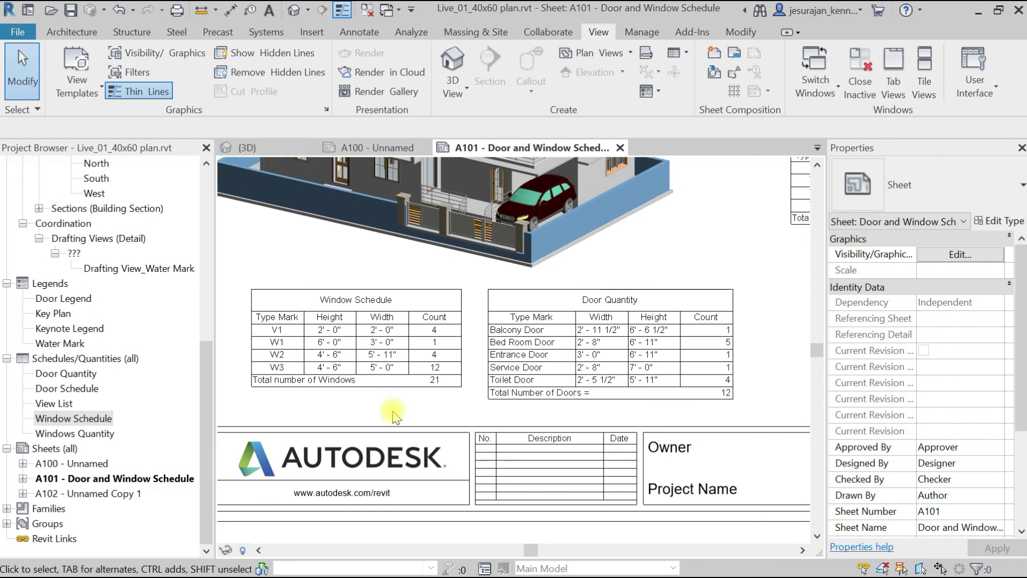
middle_click(395, 415)
middle_click(395, 414)
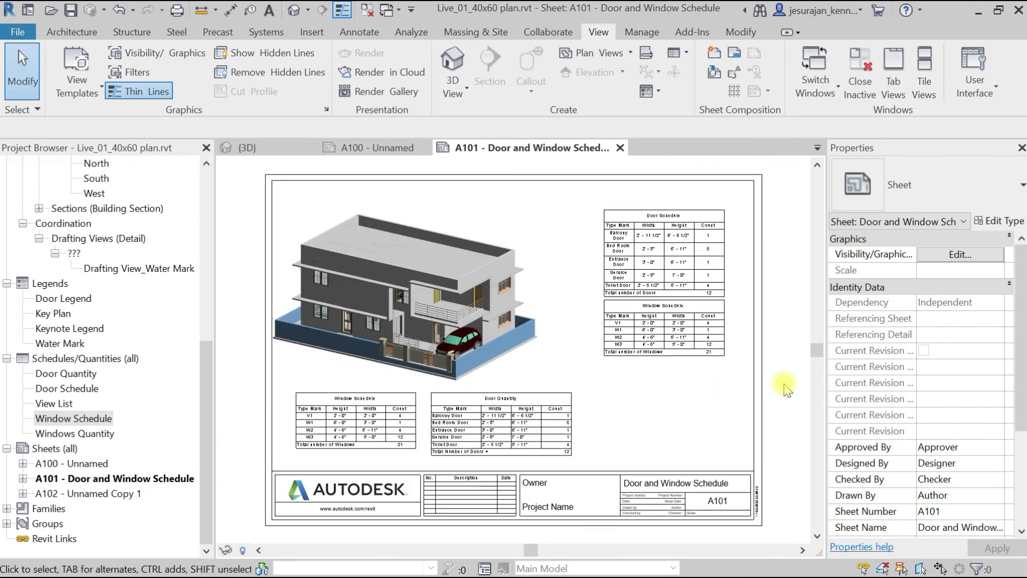